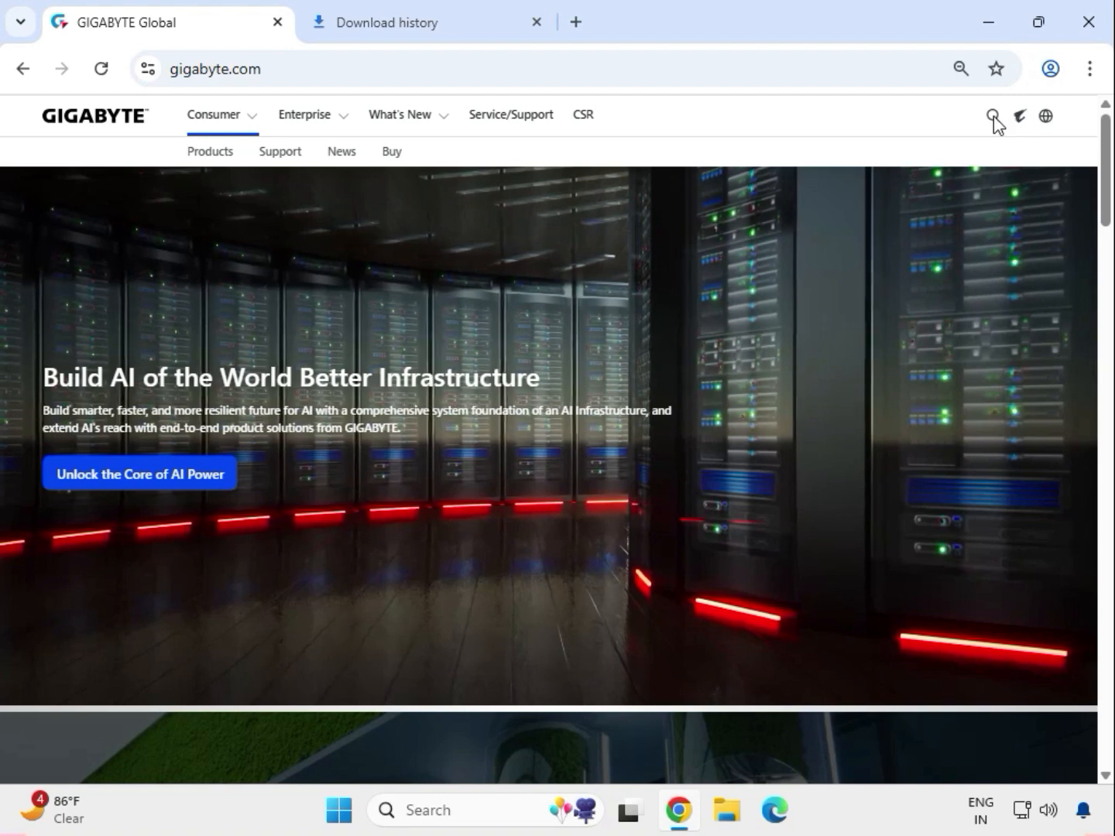
Search the GIGABYTE website for "TRX40 AORUS XTREME"
click(994, 116)
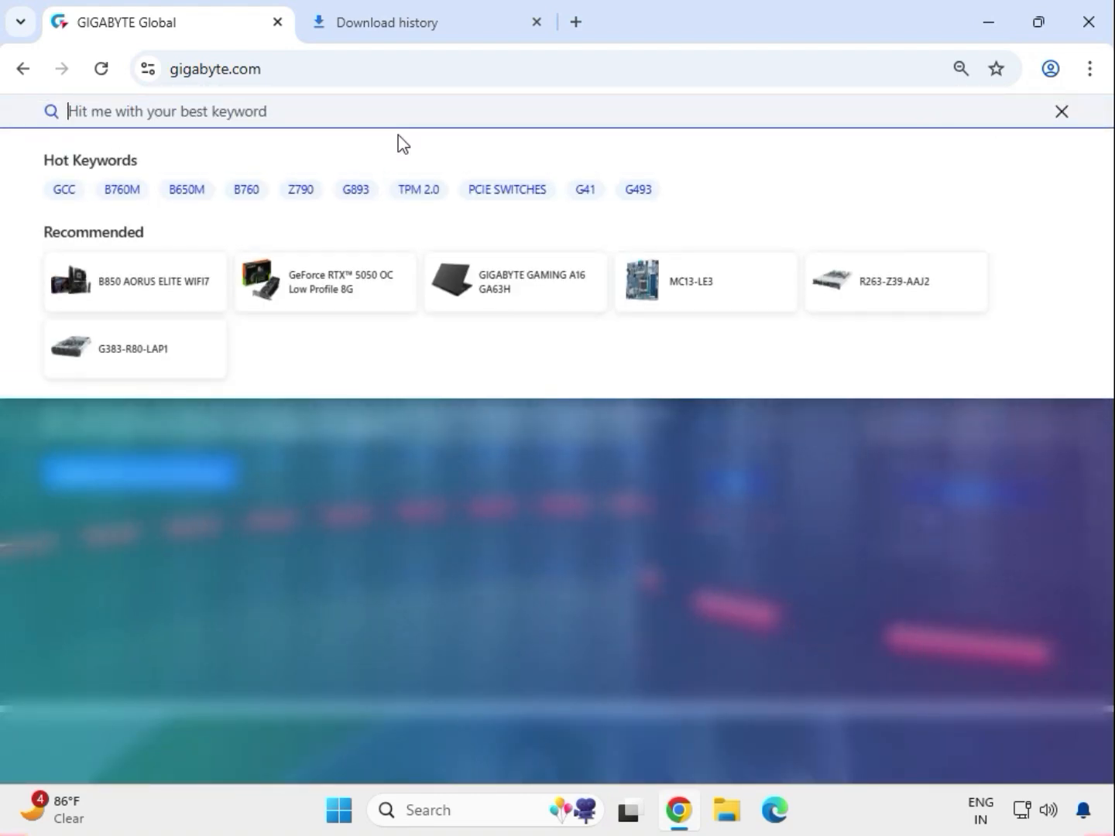
text(TRX)
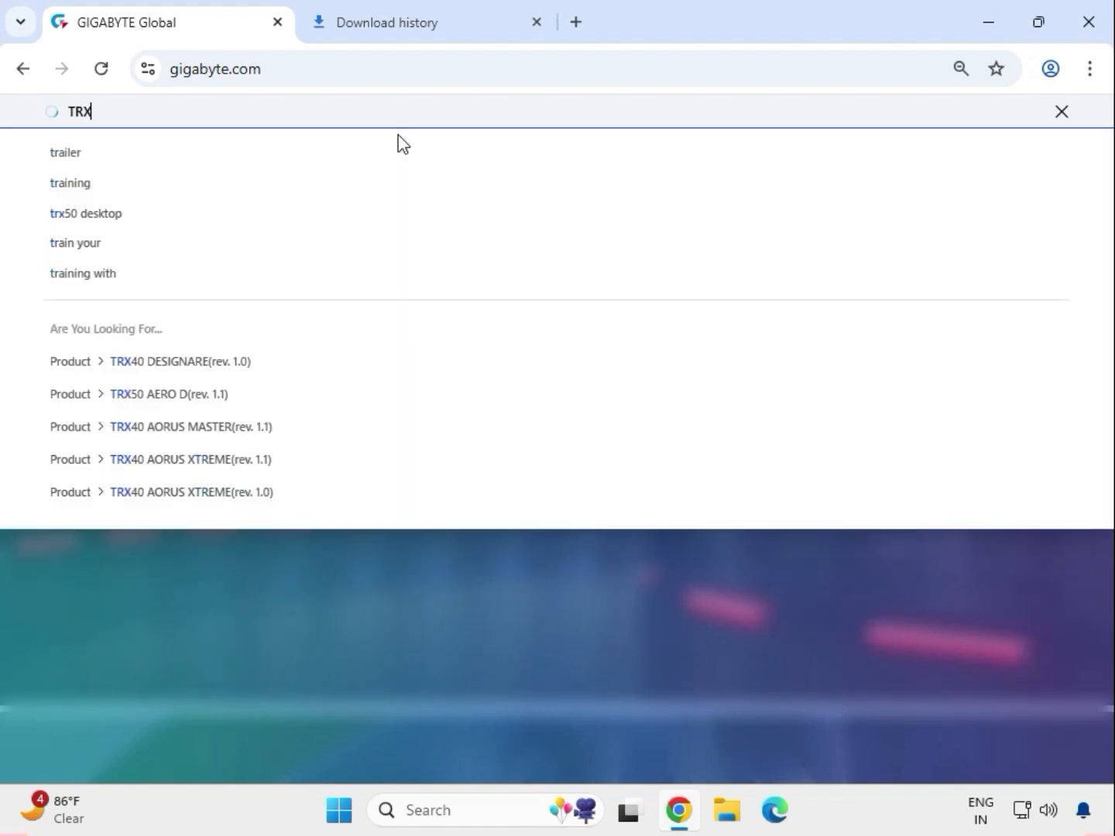
text(40)
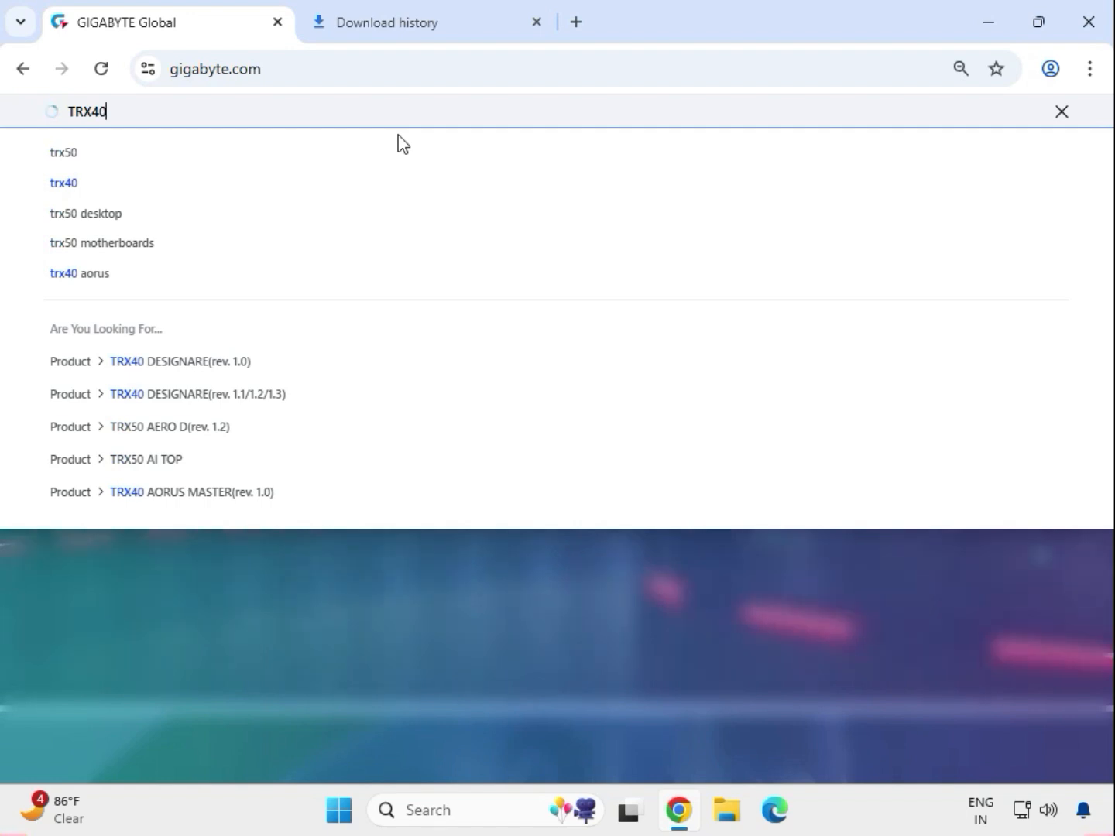
text( AO)
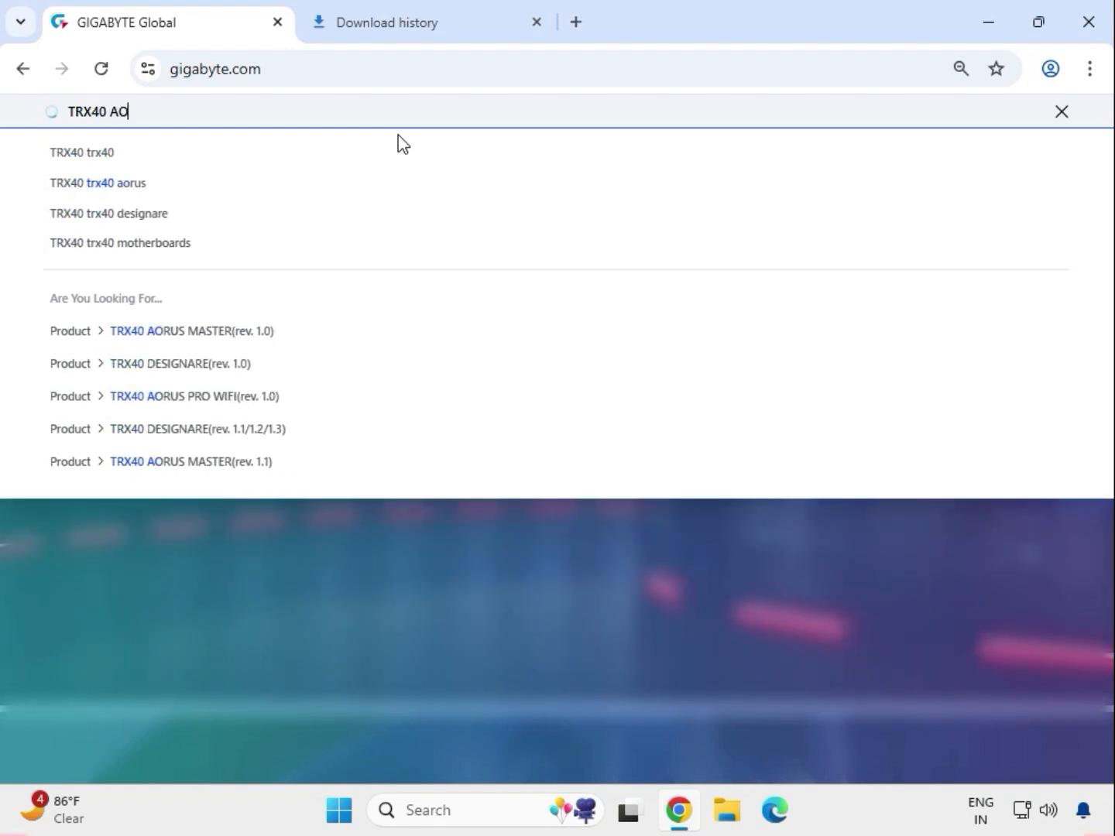
text(RUS)
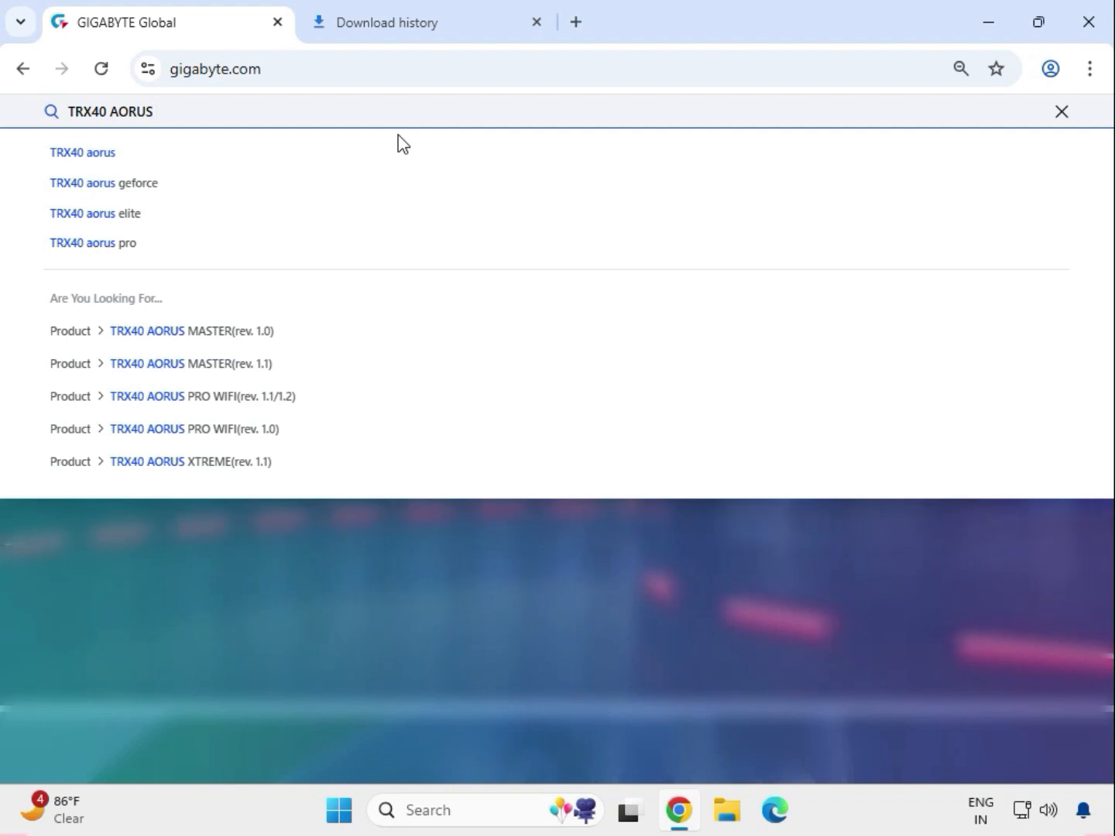
text( XTREME)
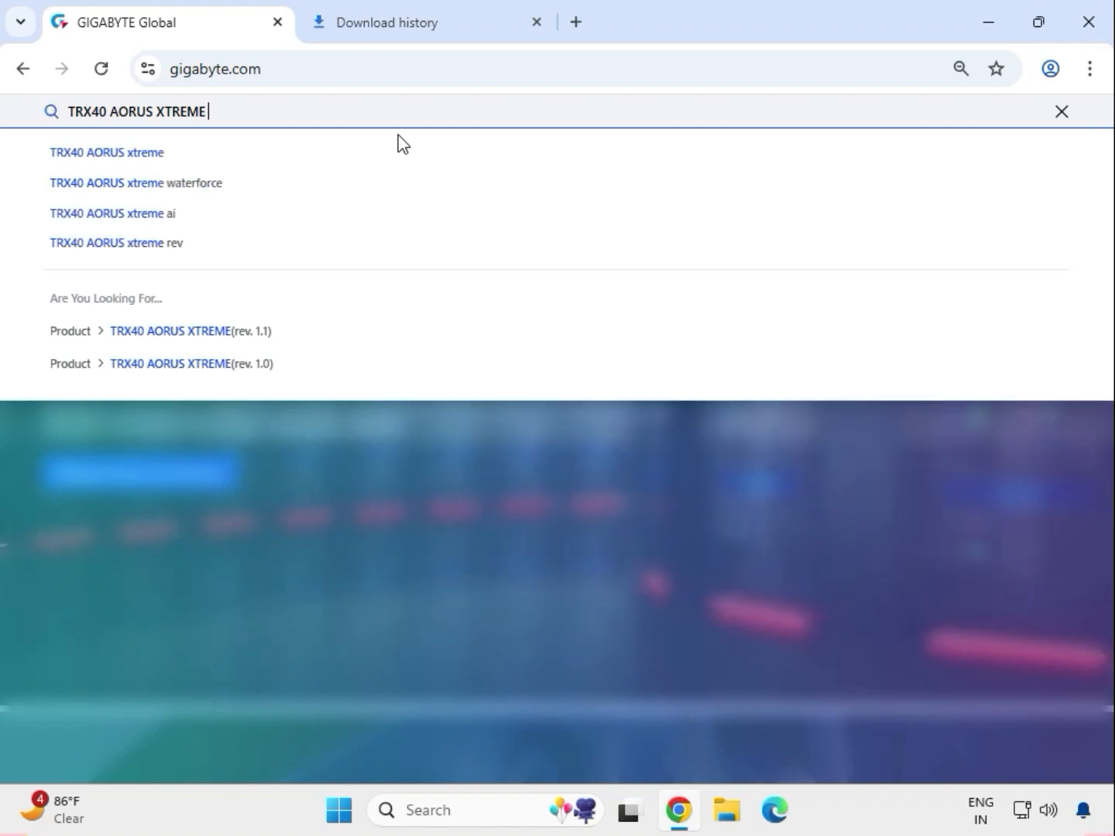
key(Return)
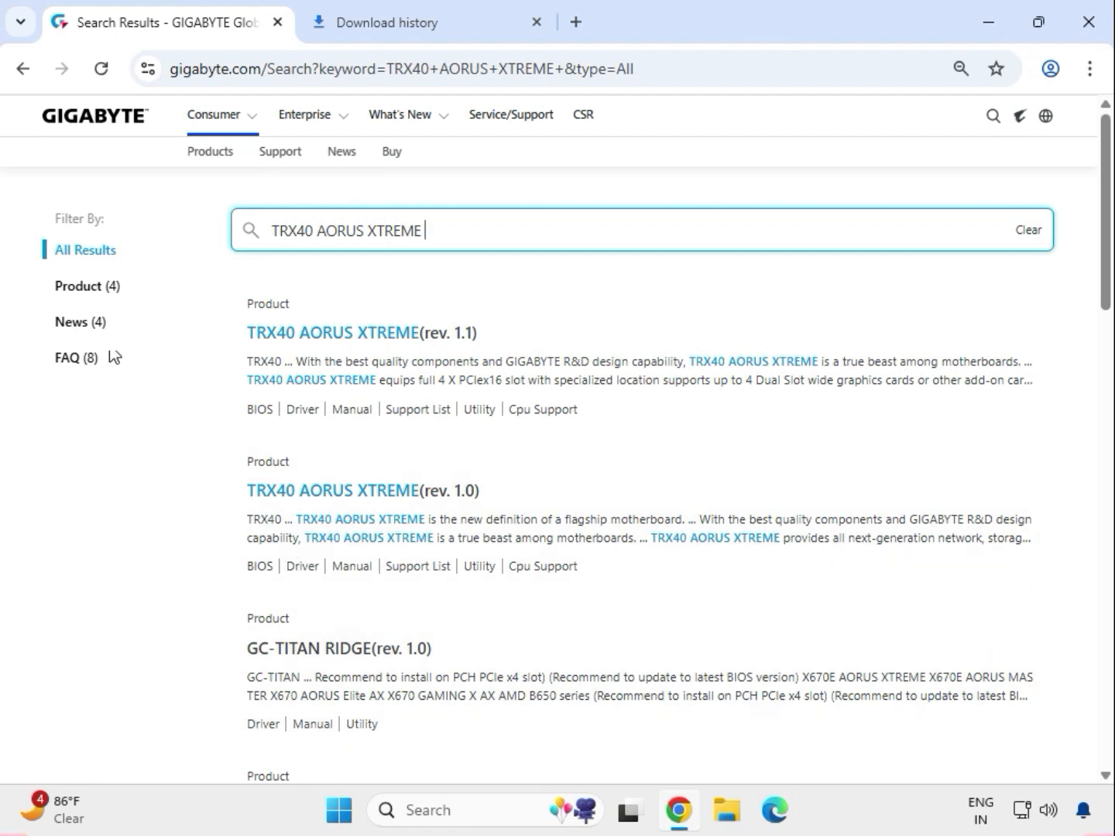
Filter the search results to products and open the support page of the TRX40 AORUS XTREME (rev. 1.1)
click(89, 289)
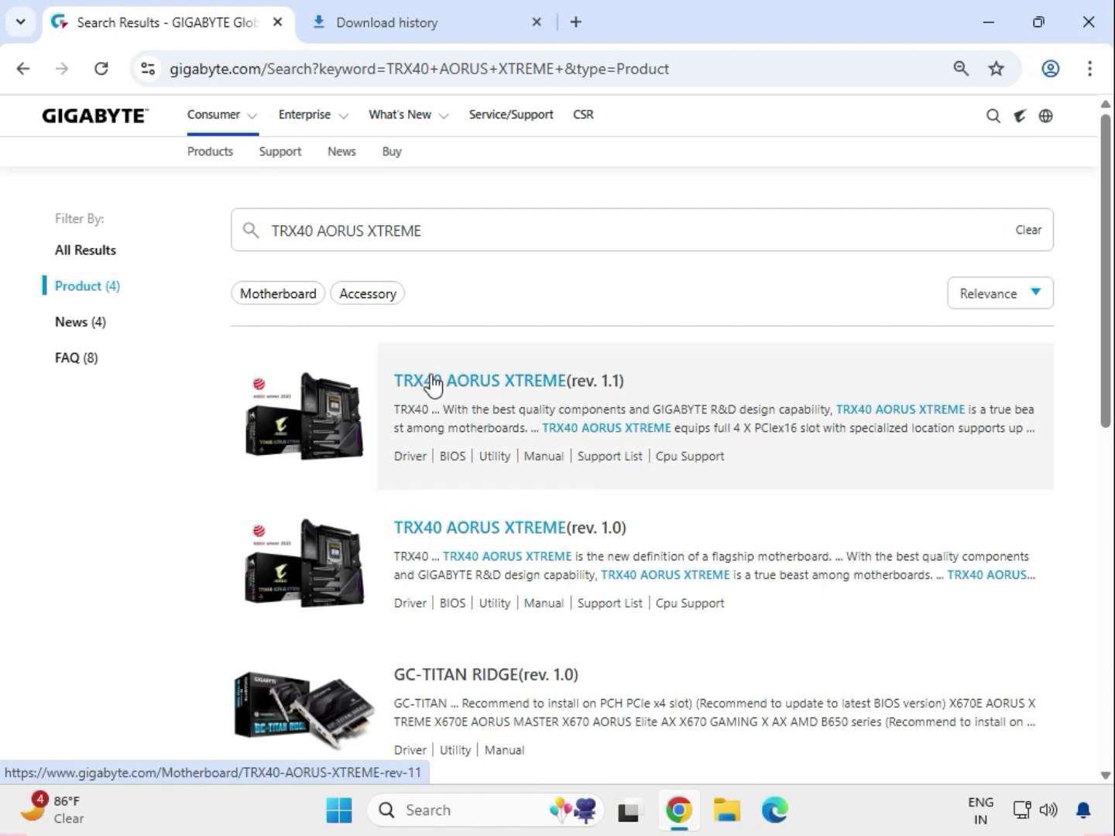
click(438, 383)
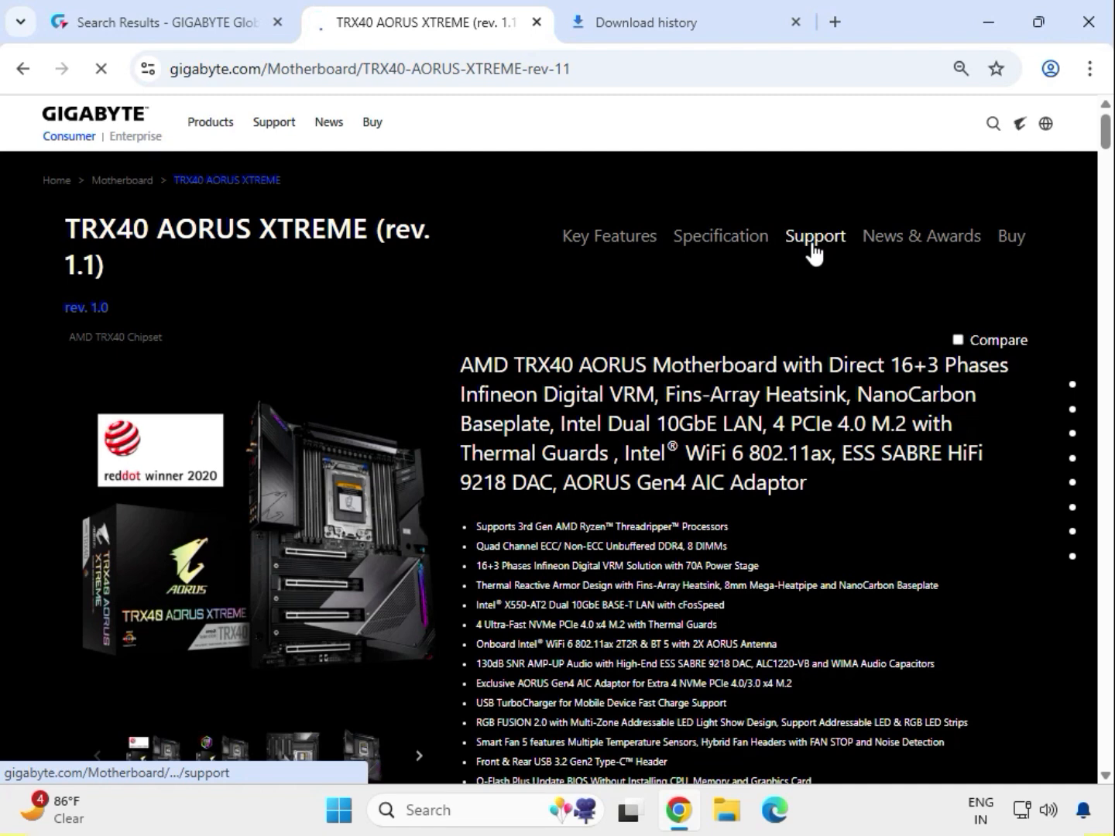
click(811, 243)
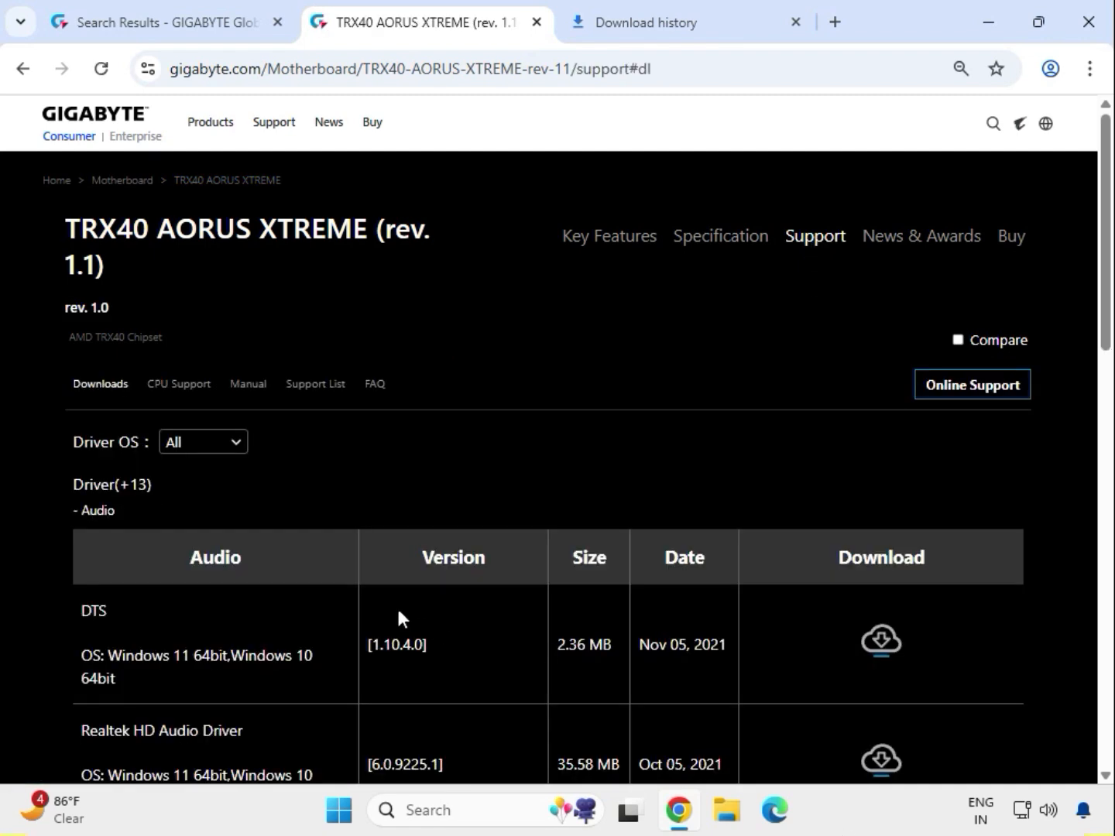
Set the driver OS to Windows 11 64bit and download the Realtek HD Audio Driver
click(245, 452)
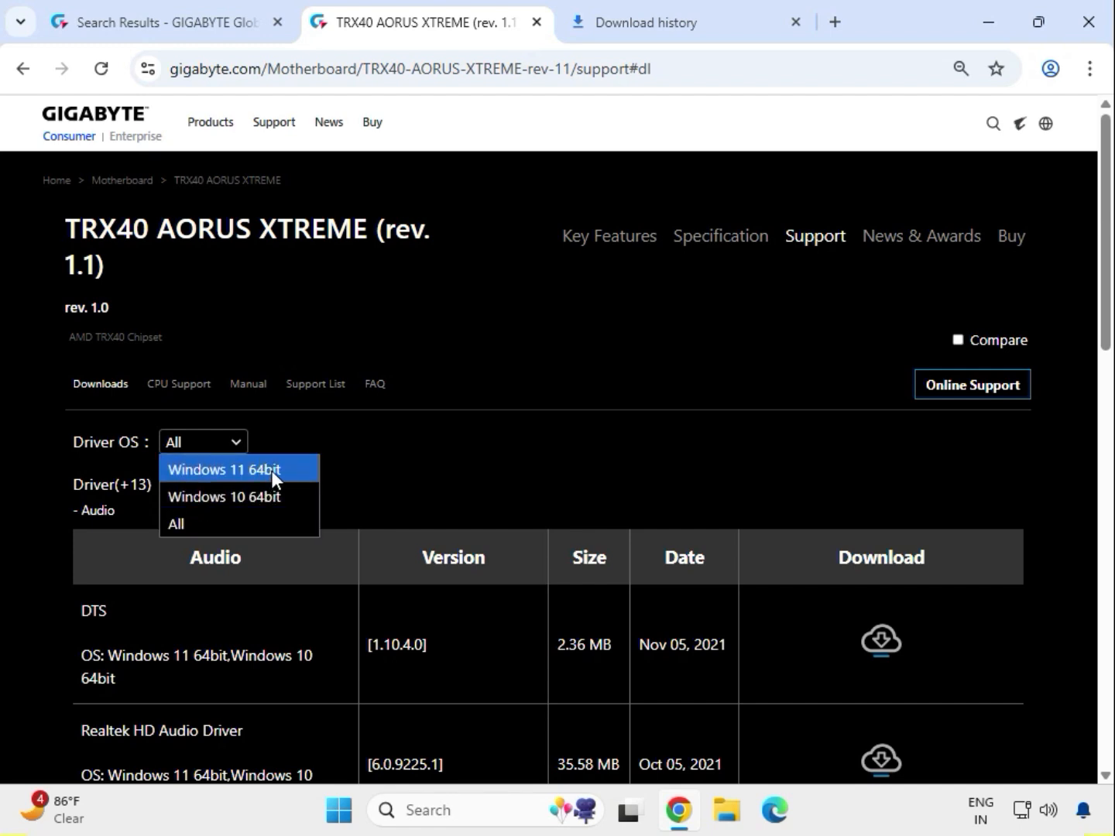
click(273, 470)
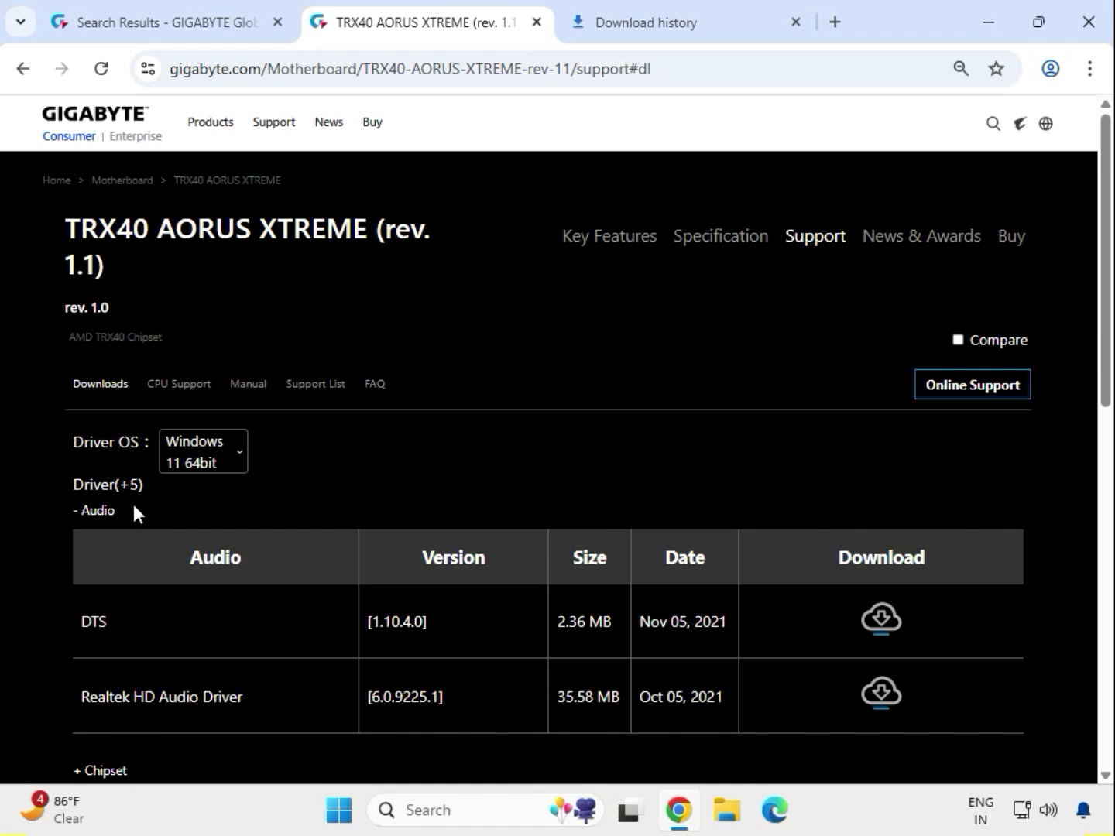
drag(123, 510, 83, 513)
scroll(177, 608, down, 2)
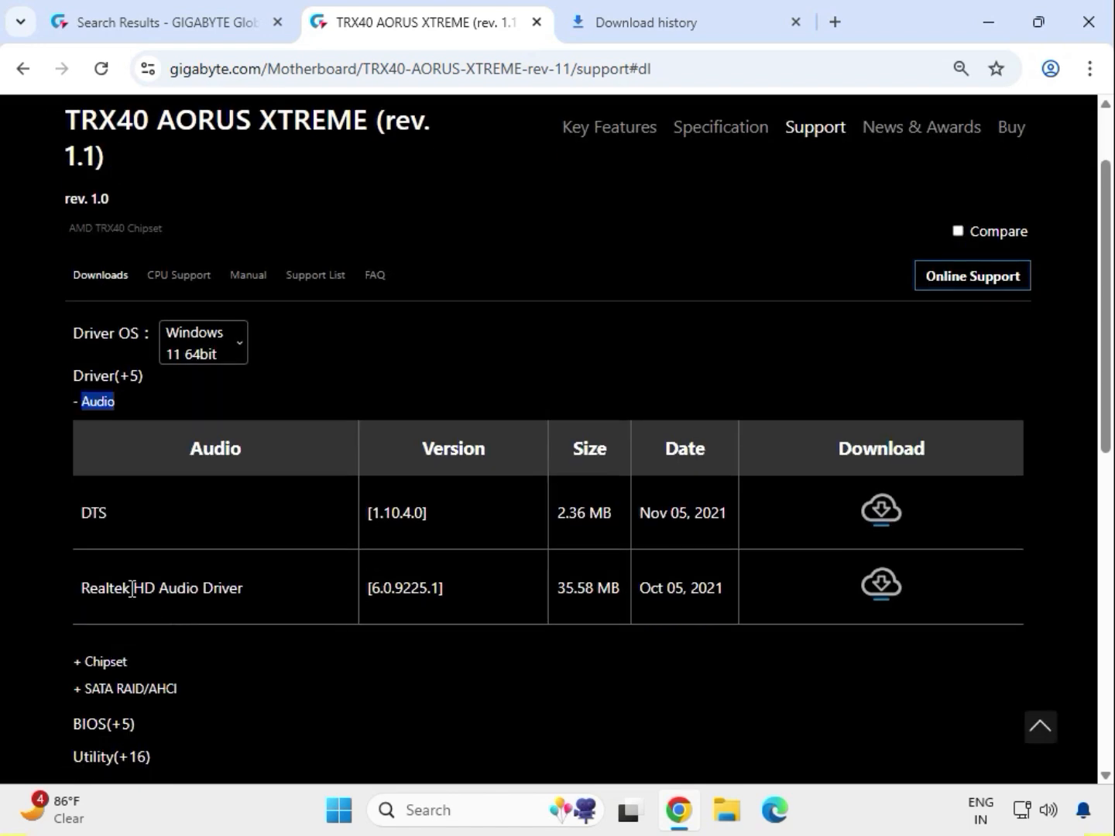
drag(130, 588, 241, 594)
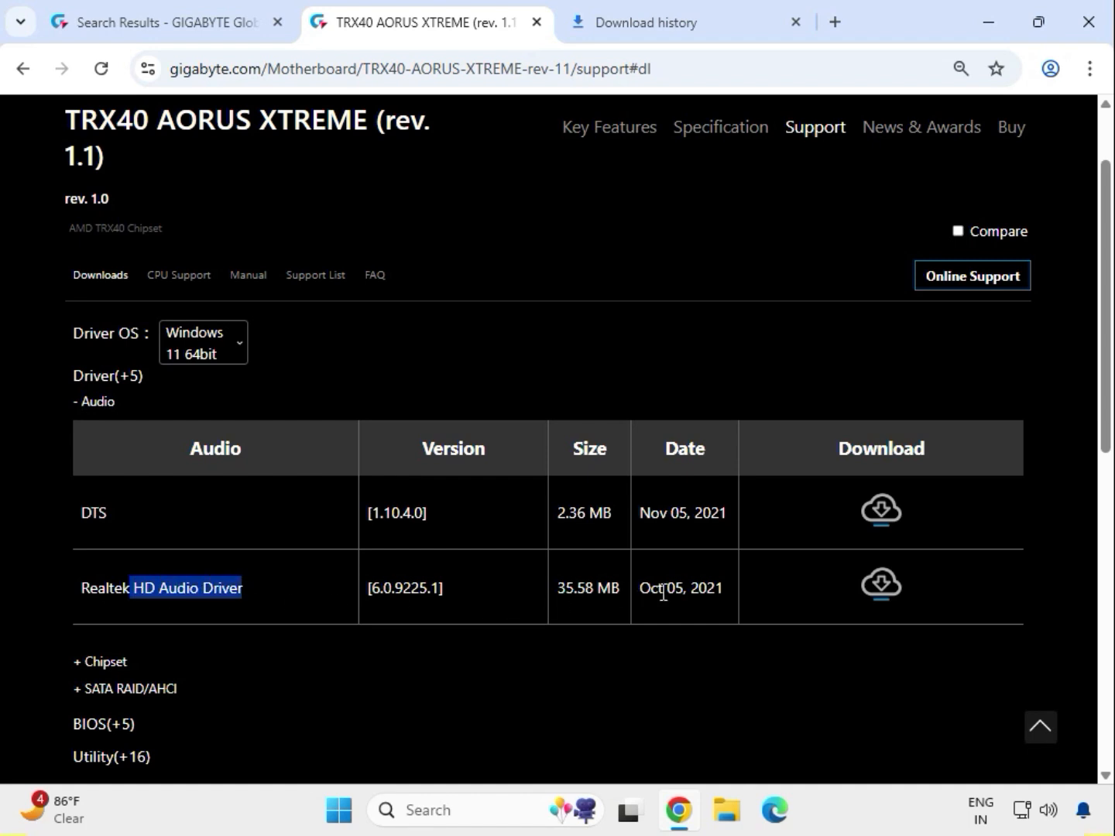
drag(680, 593, 709, 594)
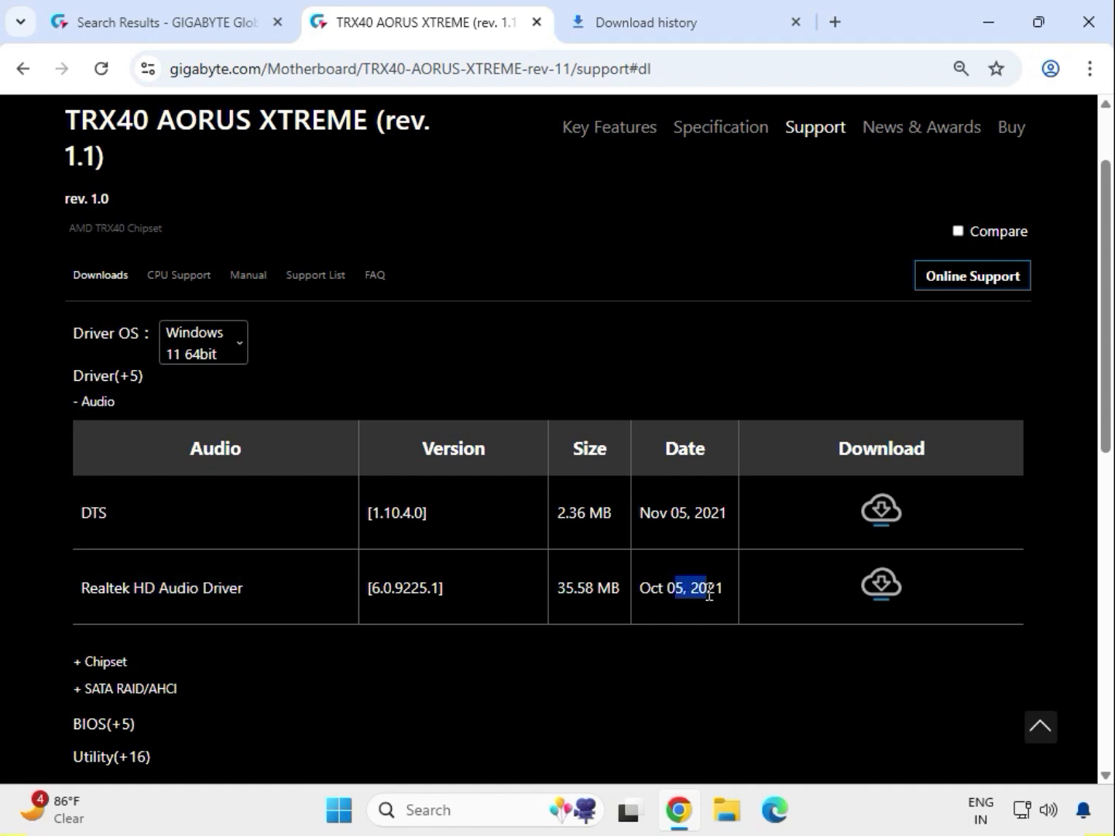
click(884, 594)
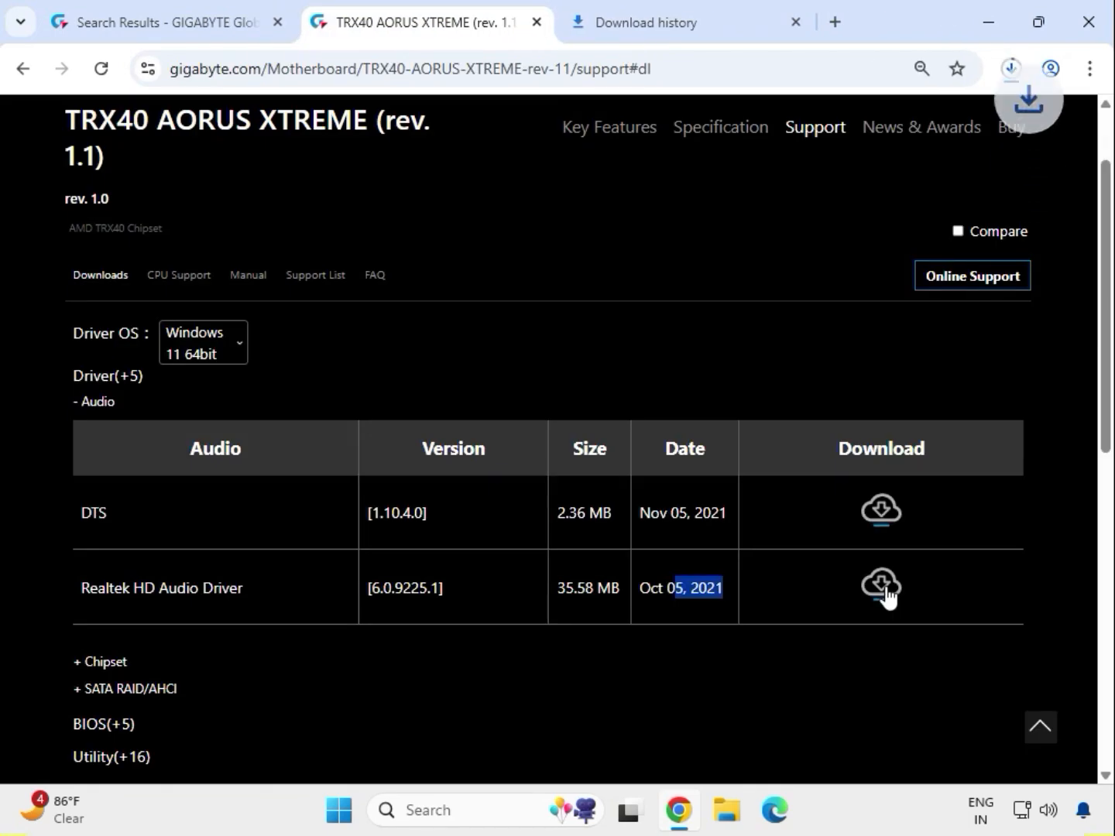
Expand the Chipset driver category and download the AMD Chipset Driver
scroll(391, 602, down, 4)
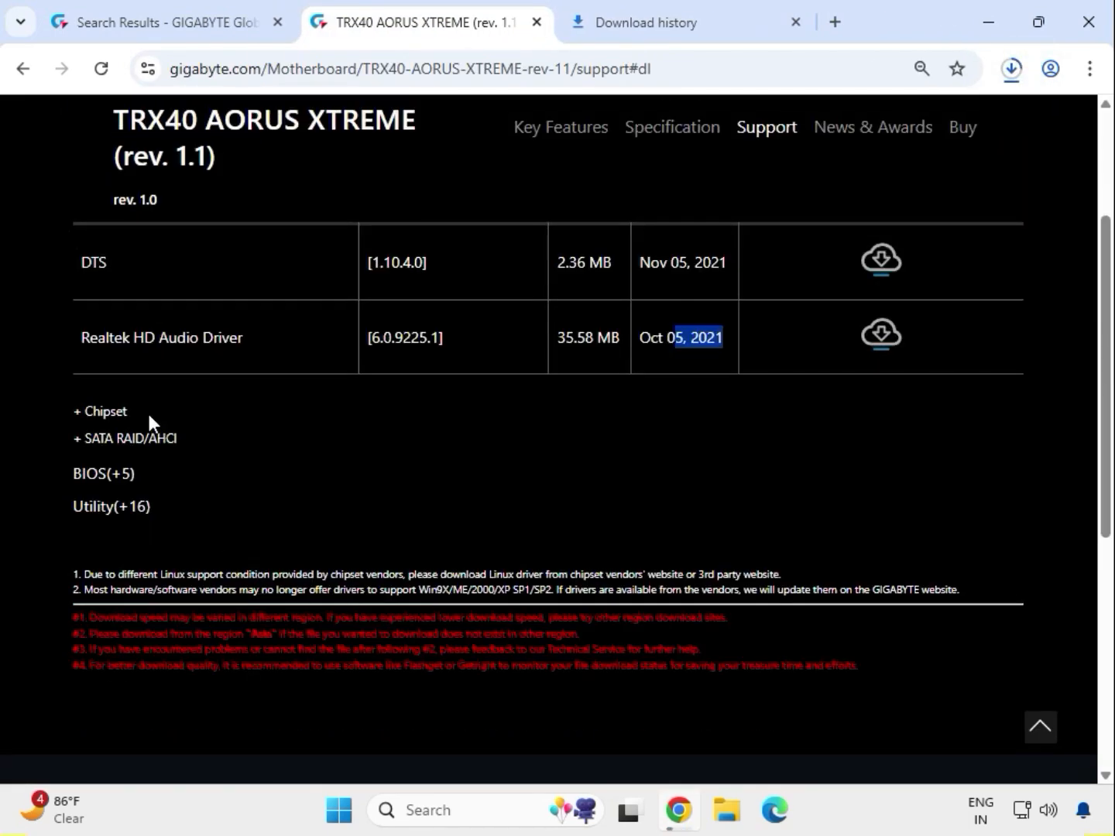
drag(147, 410, 99, 413)
click(97, 411)
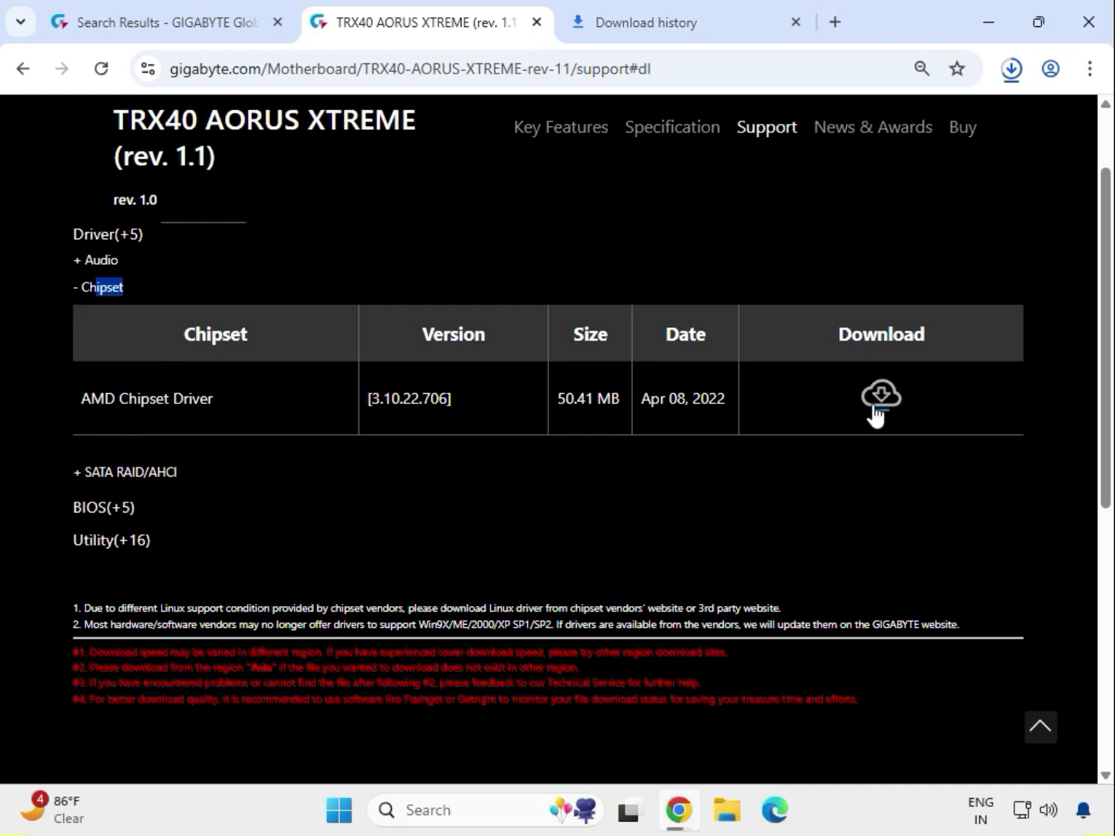
click(873, 405)
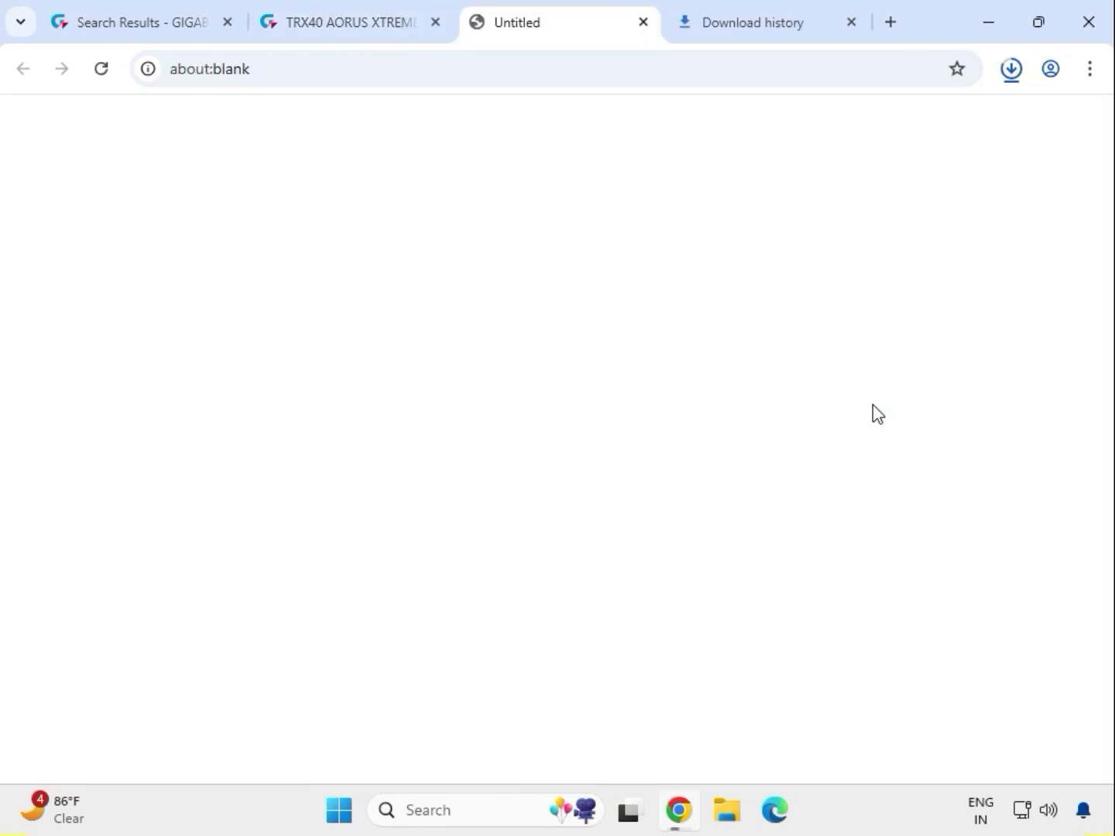
Set the driver OS to Windows 10 64bit and download the Intel LAN driver
scroll(264, 371, up, 3)
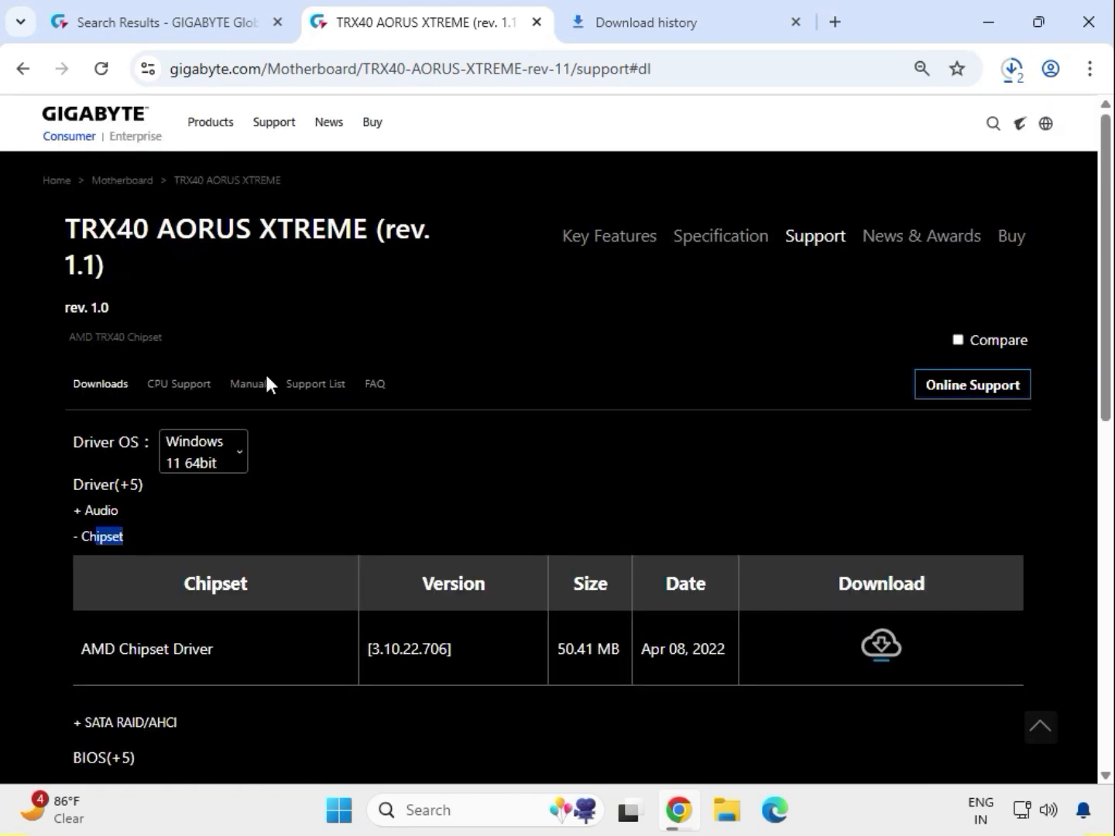
click(243, 463)
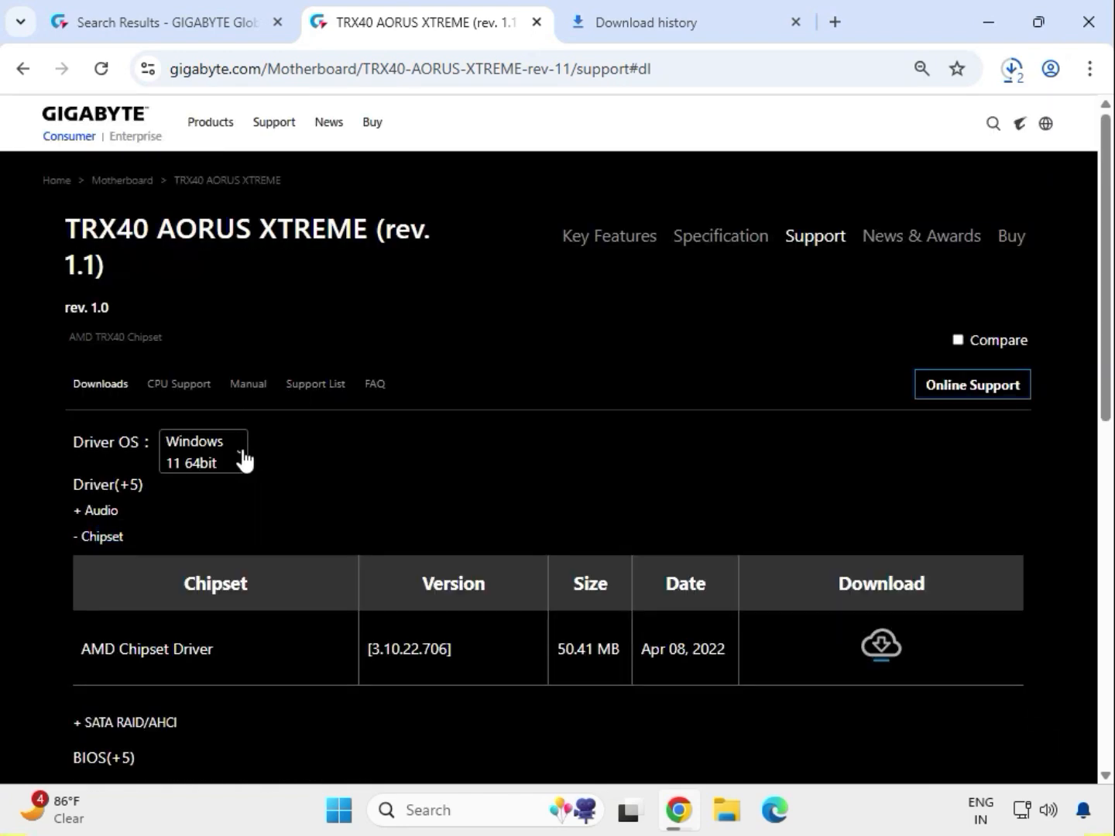
click(241, 464)
click(234, 496)
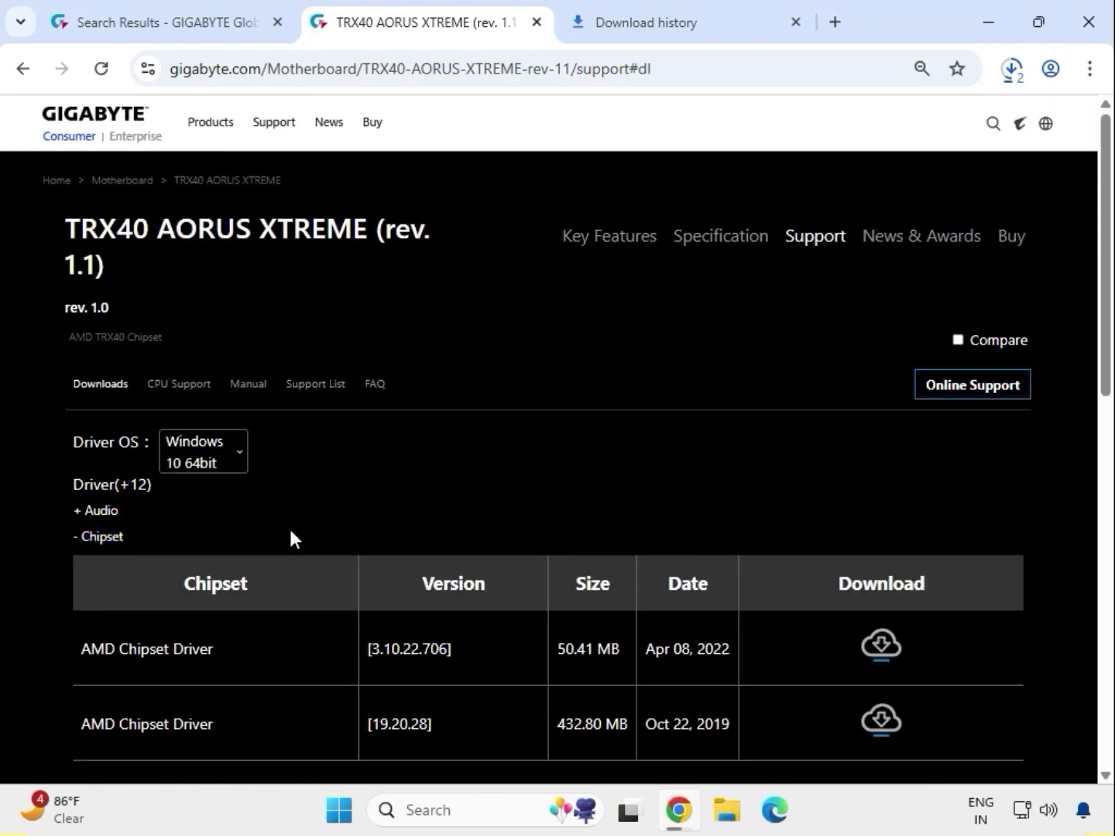
scroll(291, 541, down, 5)
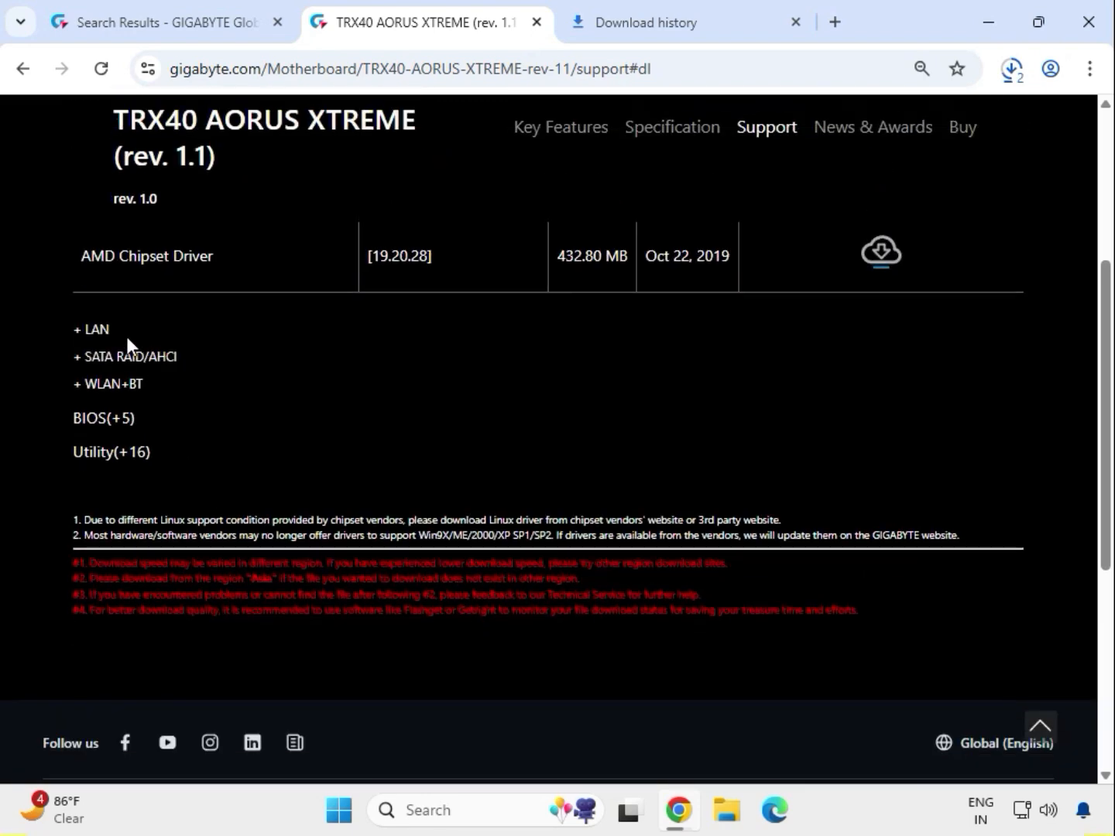
click(78, 330)
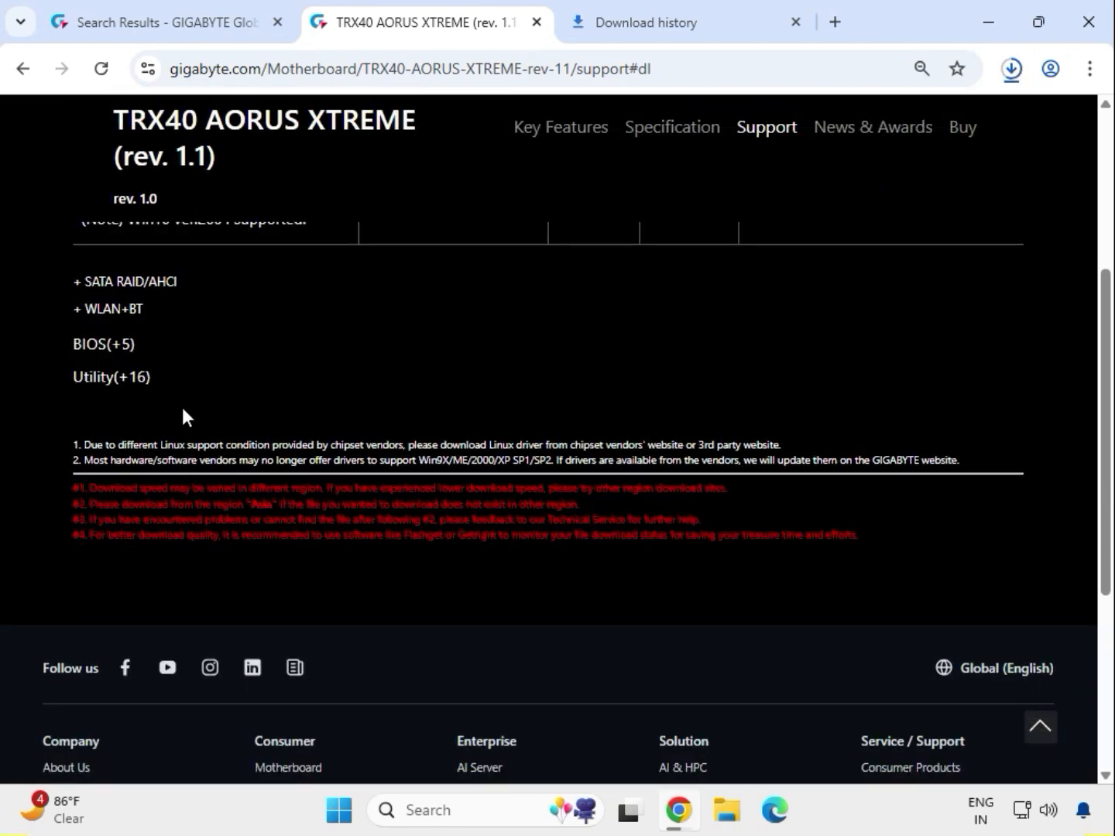
scroll(232, 422, up, 3)
scroll(261, 436, up, 3)
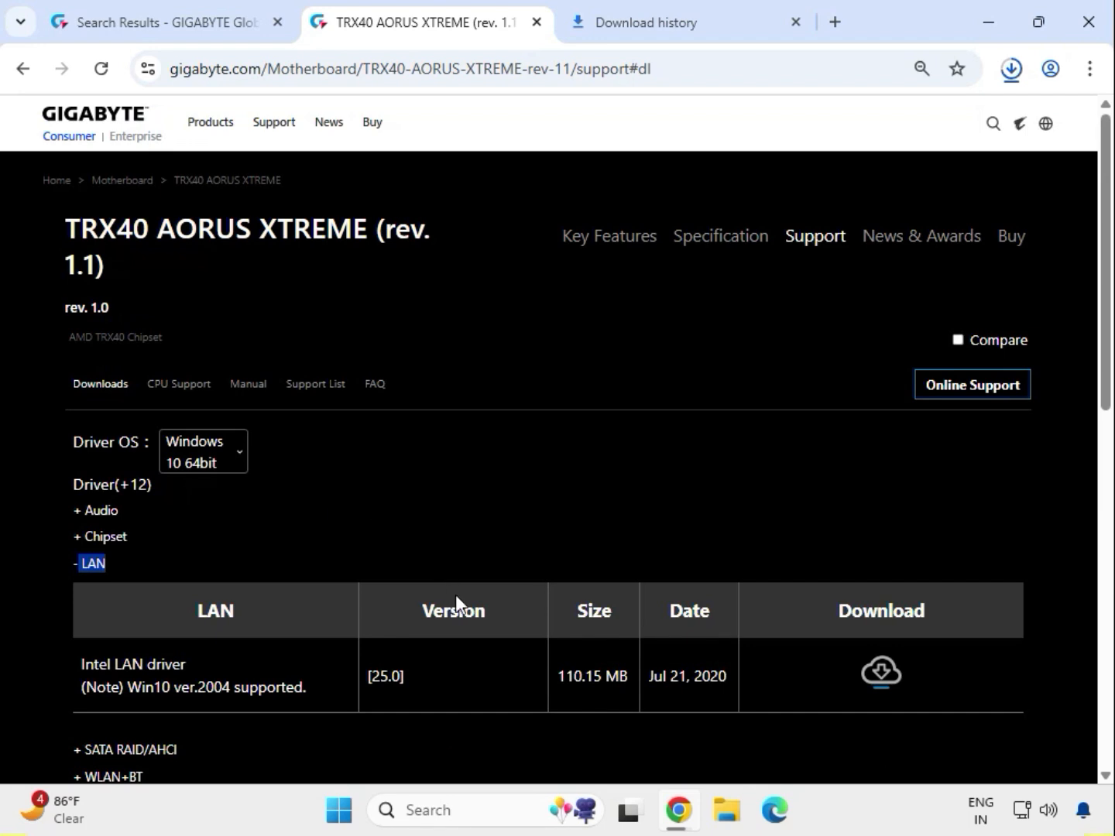
click(880, 677)
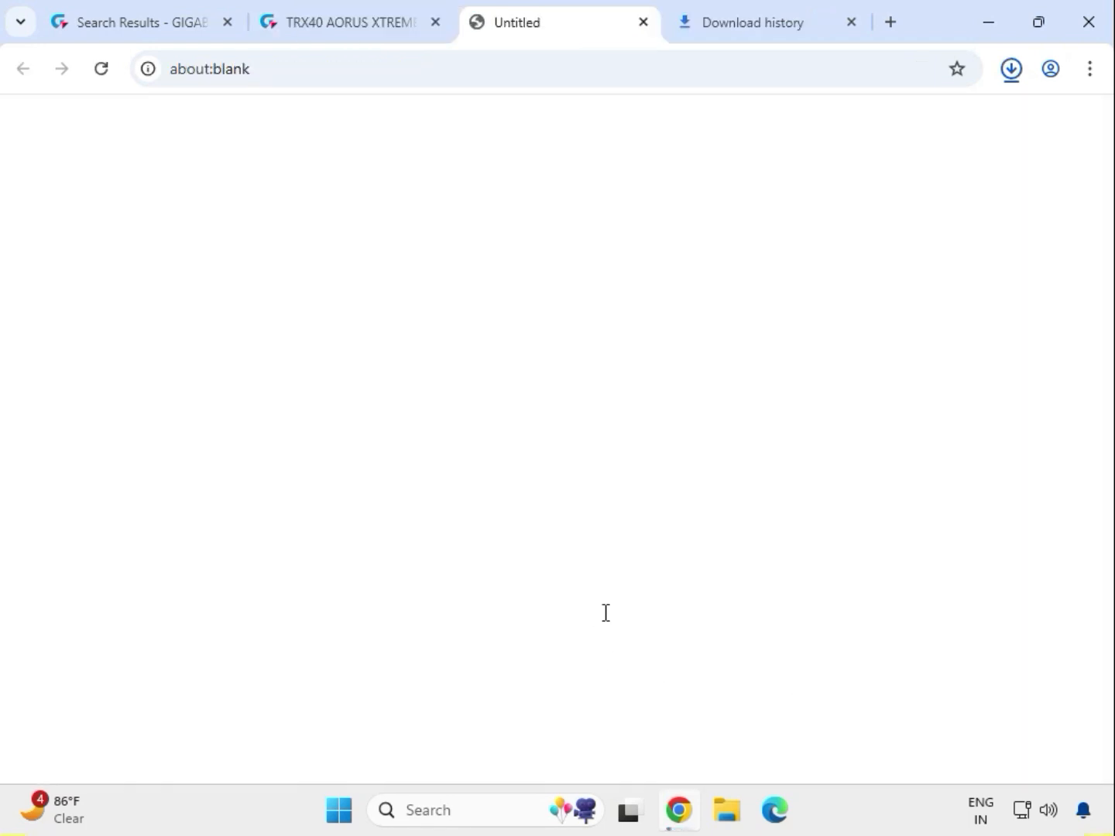
Expand the WLAN+BT category and download the Intel Bluetooth and Intel WIFI drivers
scroll(290, 650, down, 2)
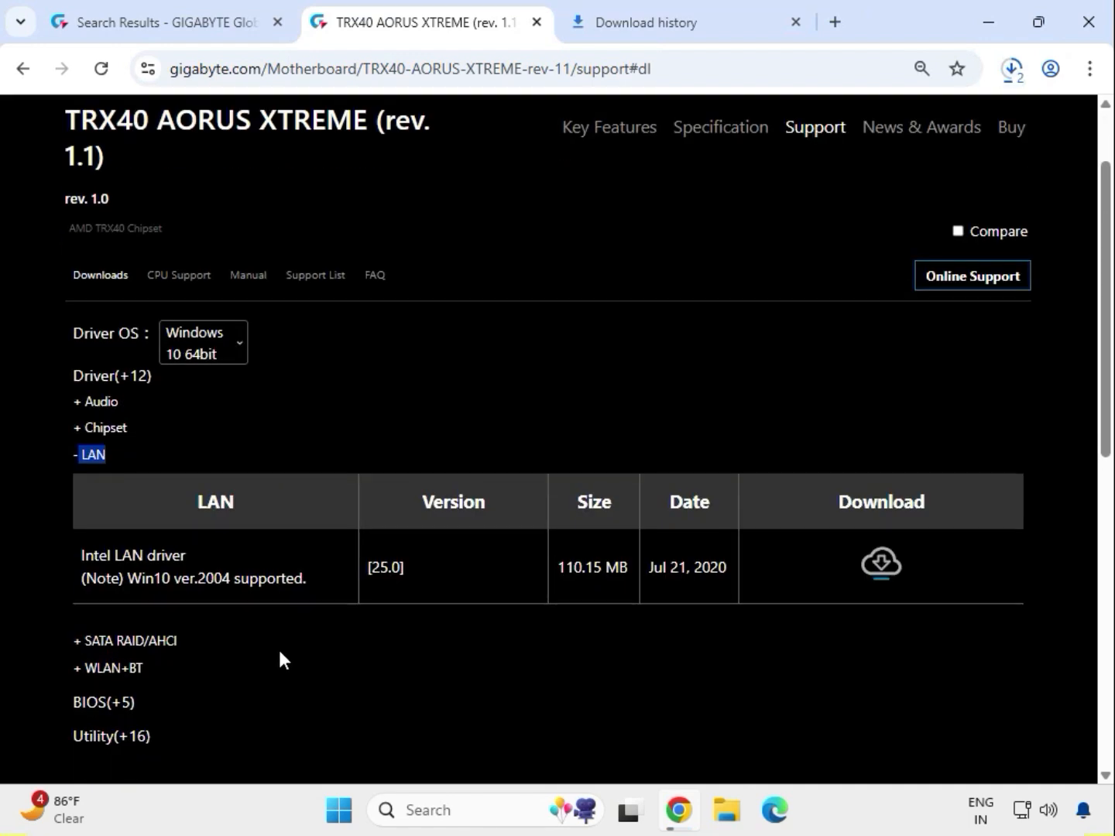
click(107, 670)
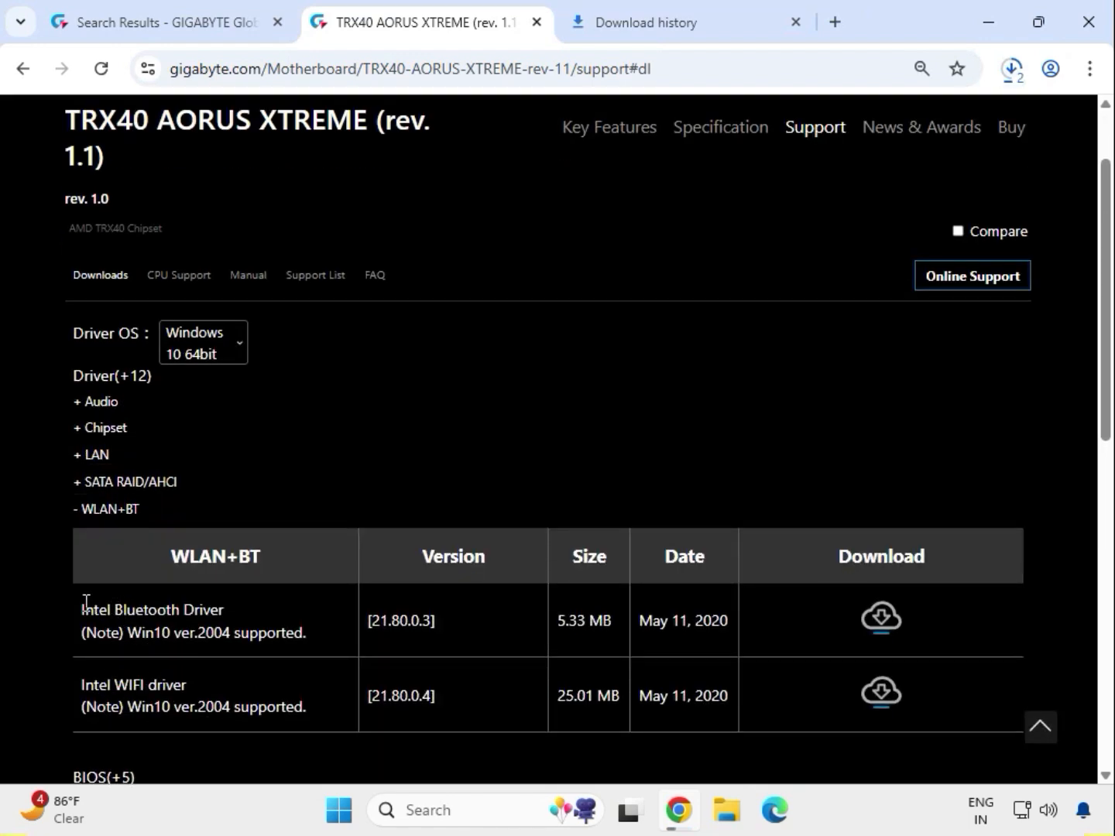
drag(85, 603, 223, 609)
drag(121, 685, 187, 686)
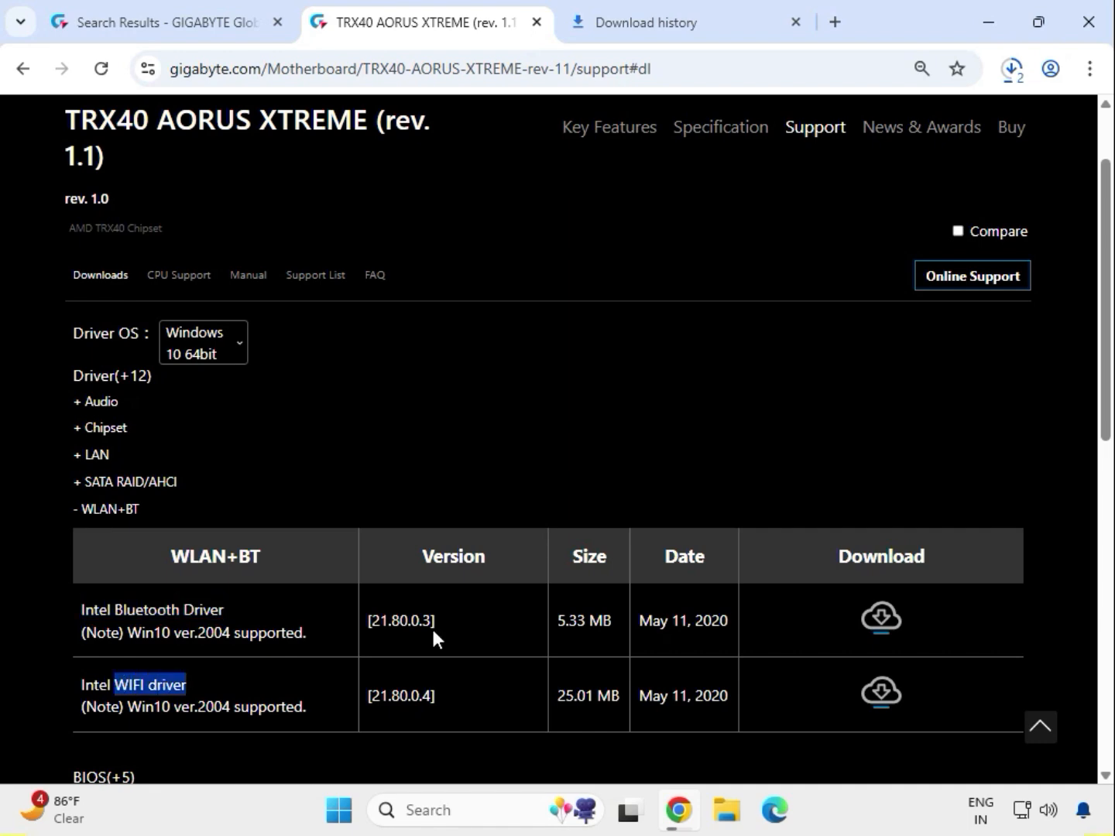
click(868, 694)
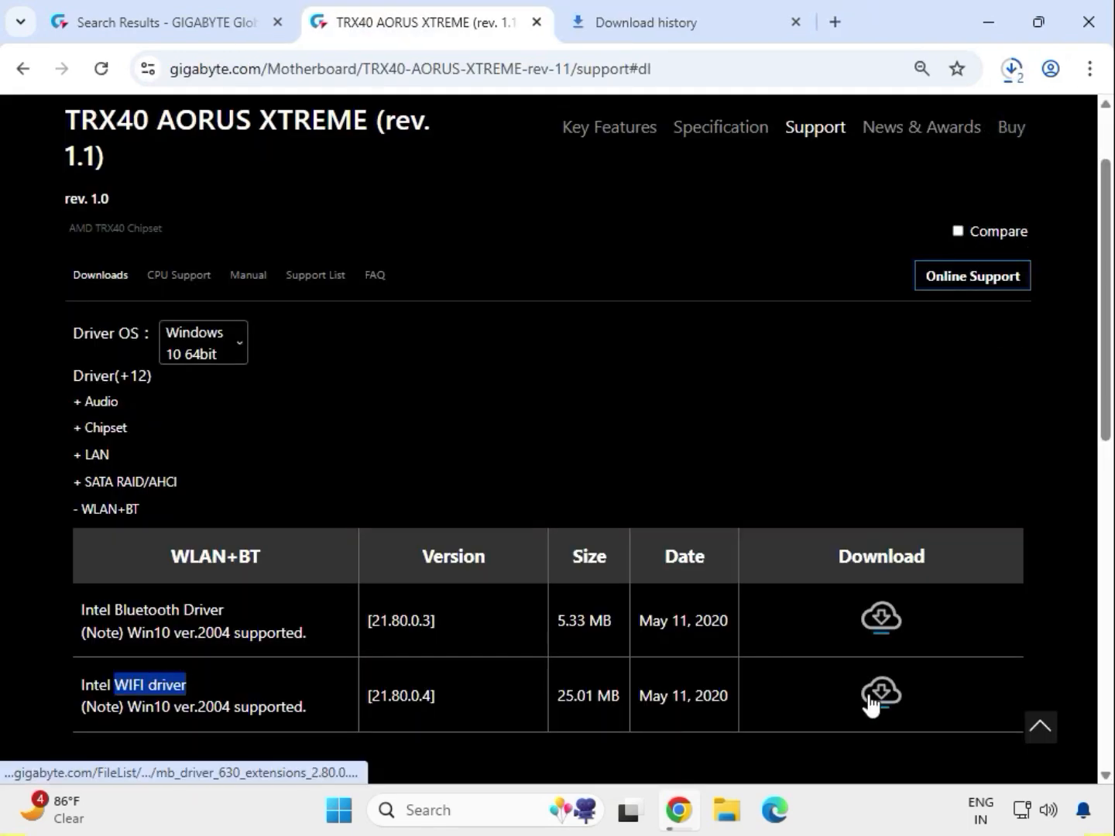
click(869, 695)
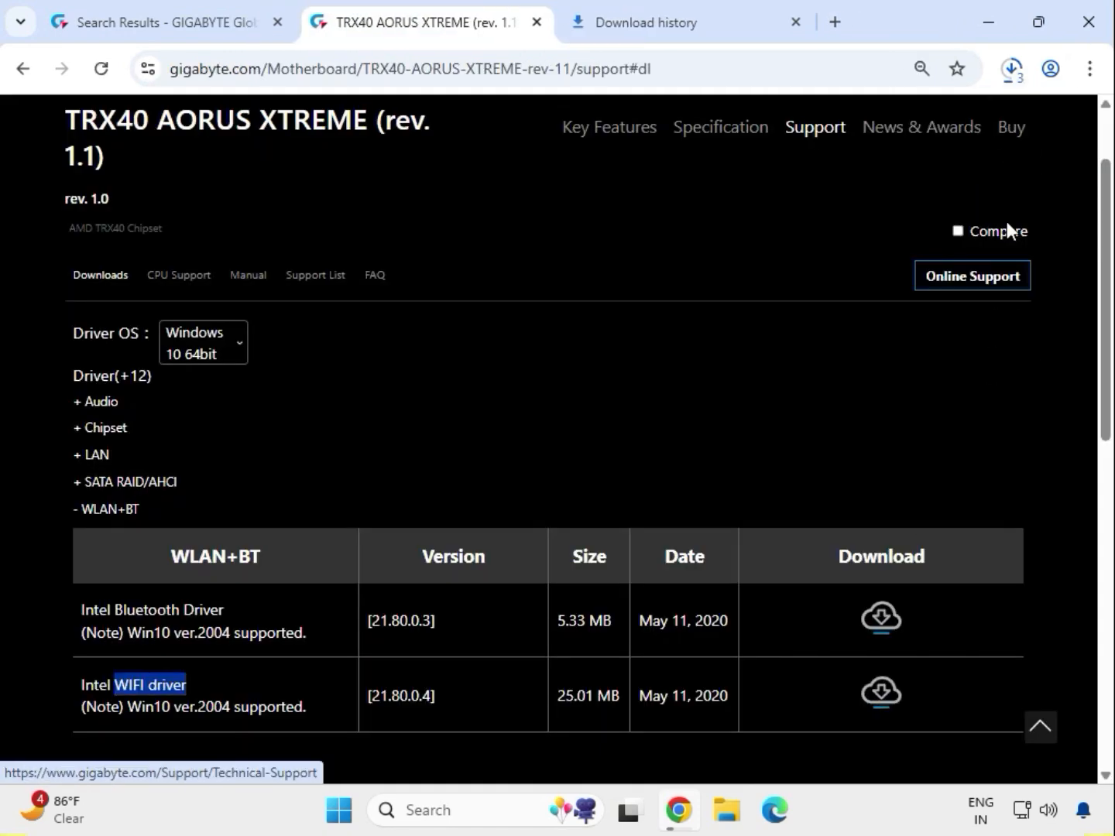
Show the downloaded chipset driver archive in its File Explorer folder and select all driver zip files there
click(1014, 71)
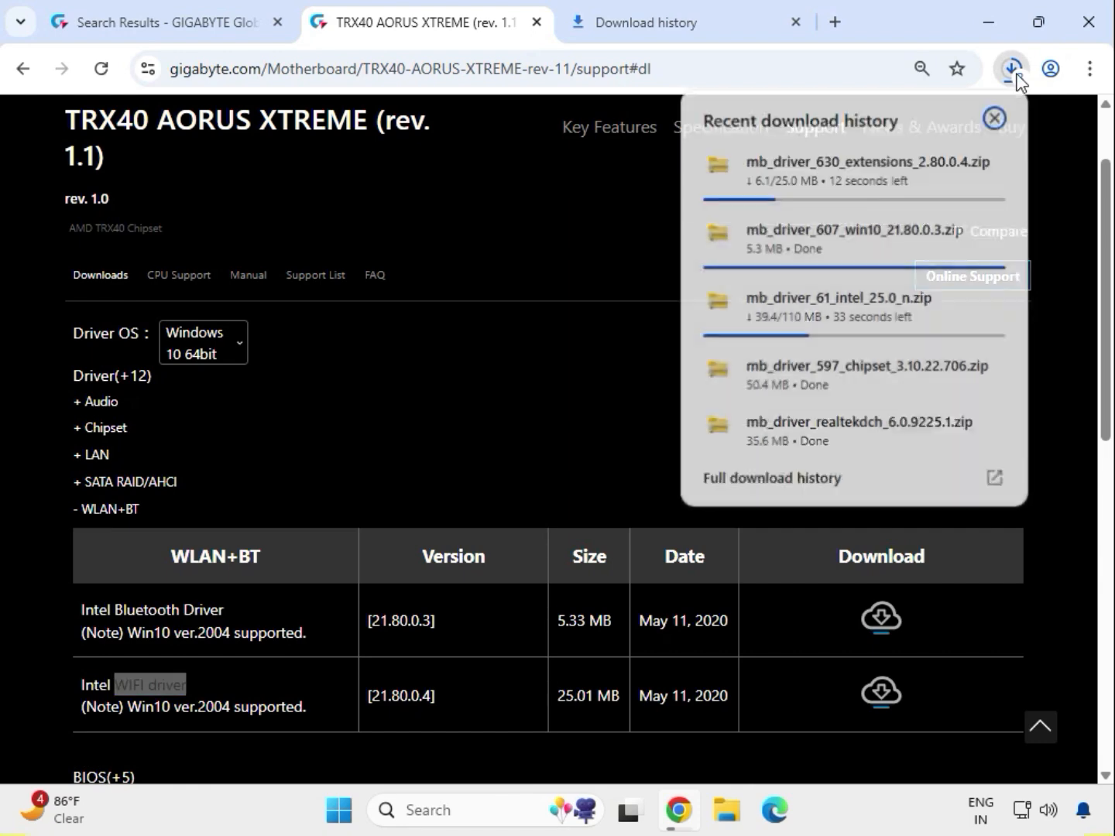
mouse_move(948, 389)
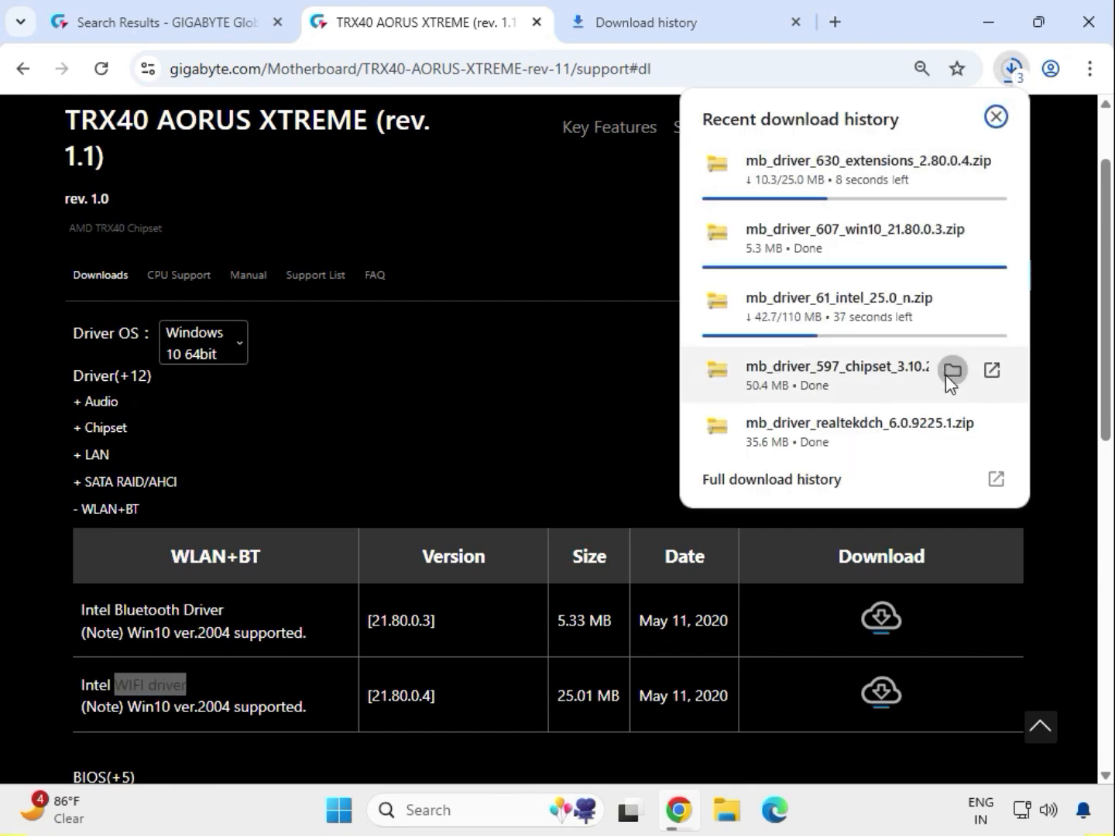
click(947, 374)
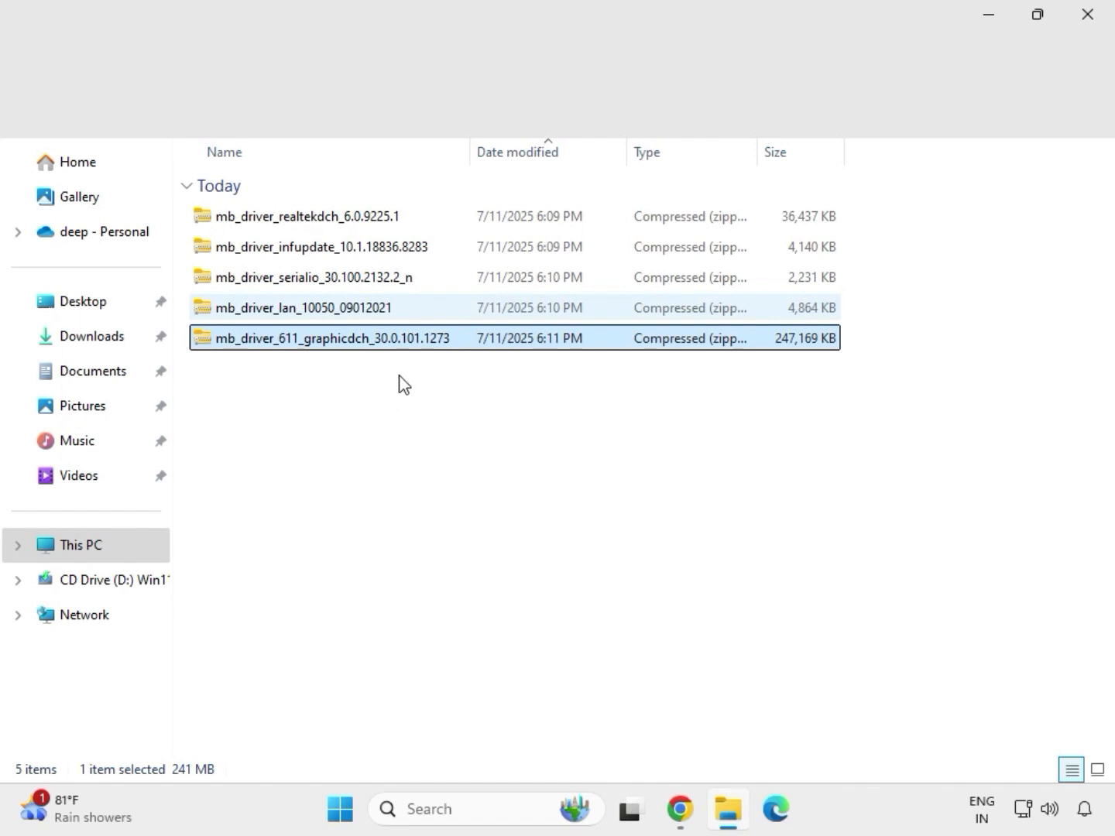
drag(403, 384, 346, 205)
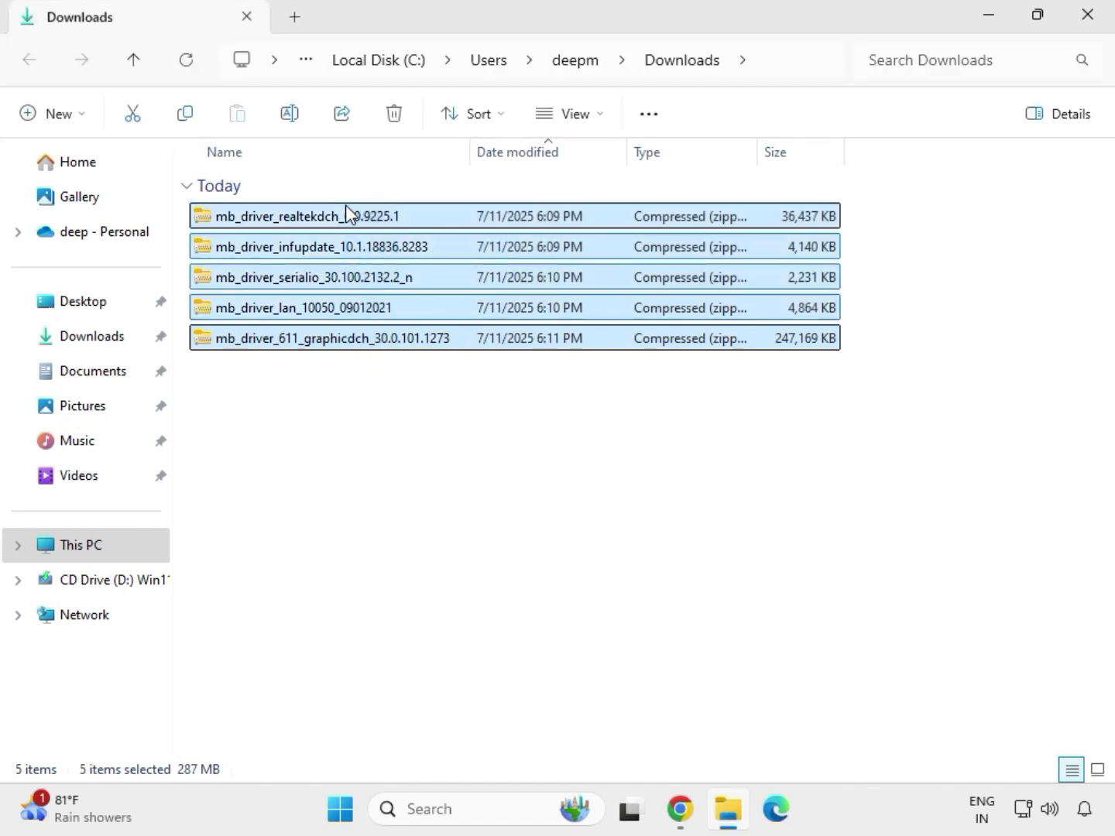
Extract the mb_driver_611_graphicdch_30.0.101.1273 zip to its own folder in Downloads and close the extracted folder's window
click(390, 343)
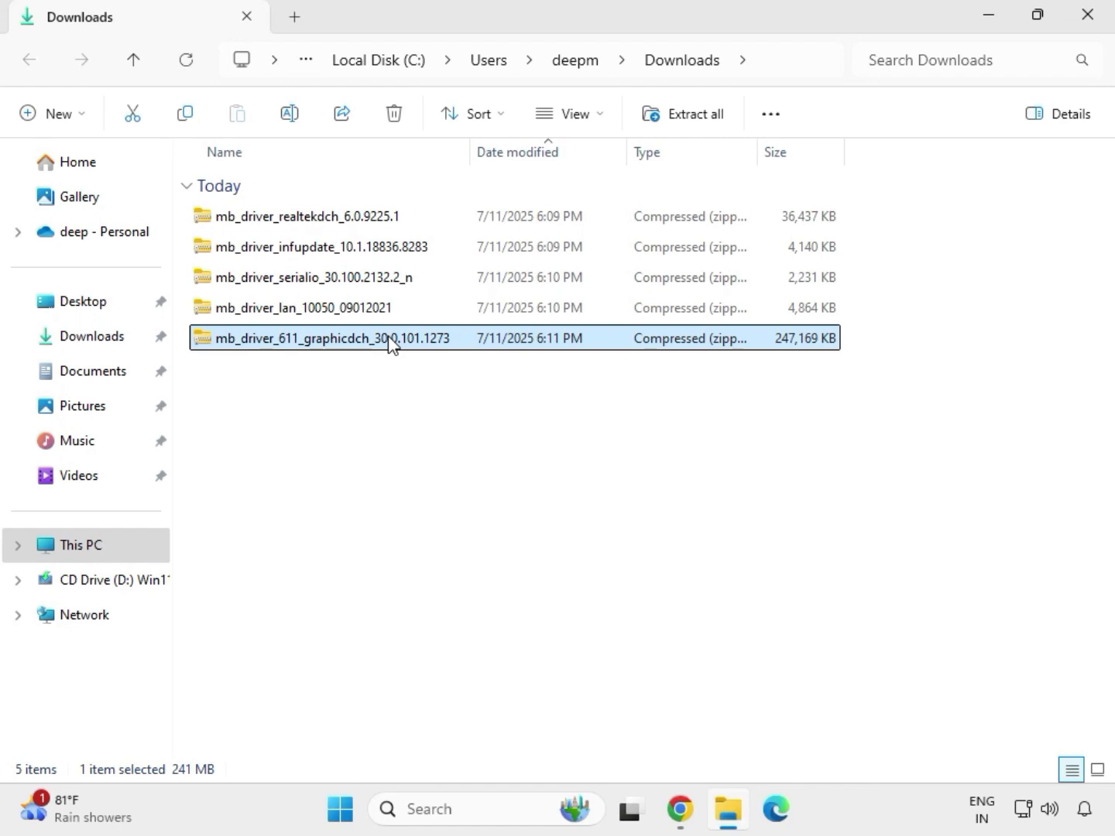
right_click(390, 343)
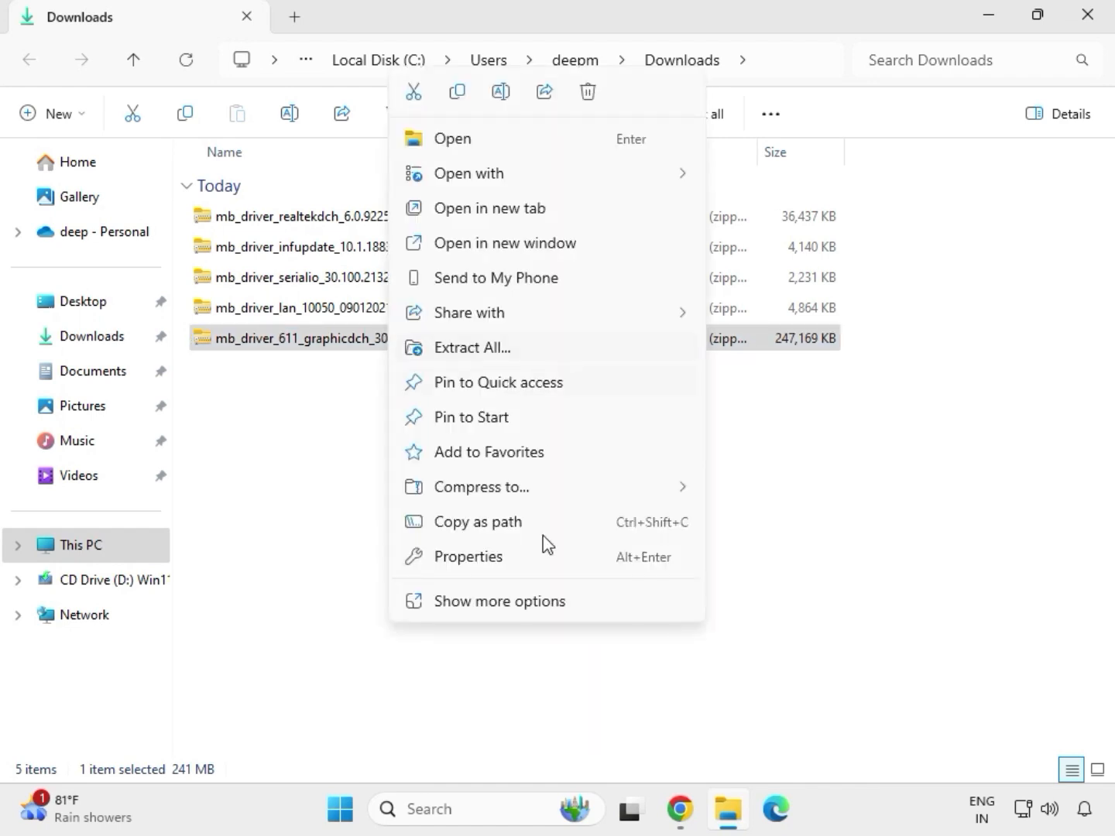
click(500, 602)
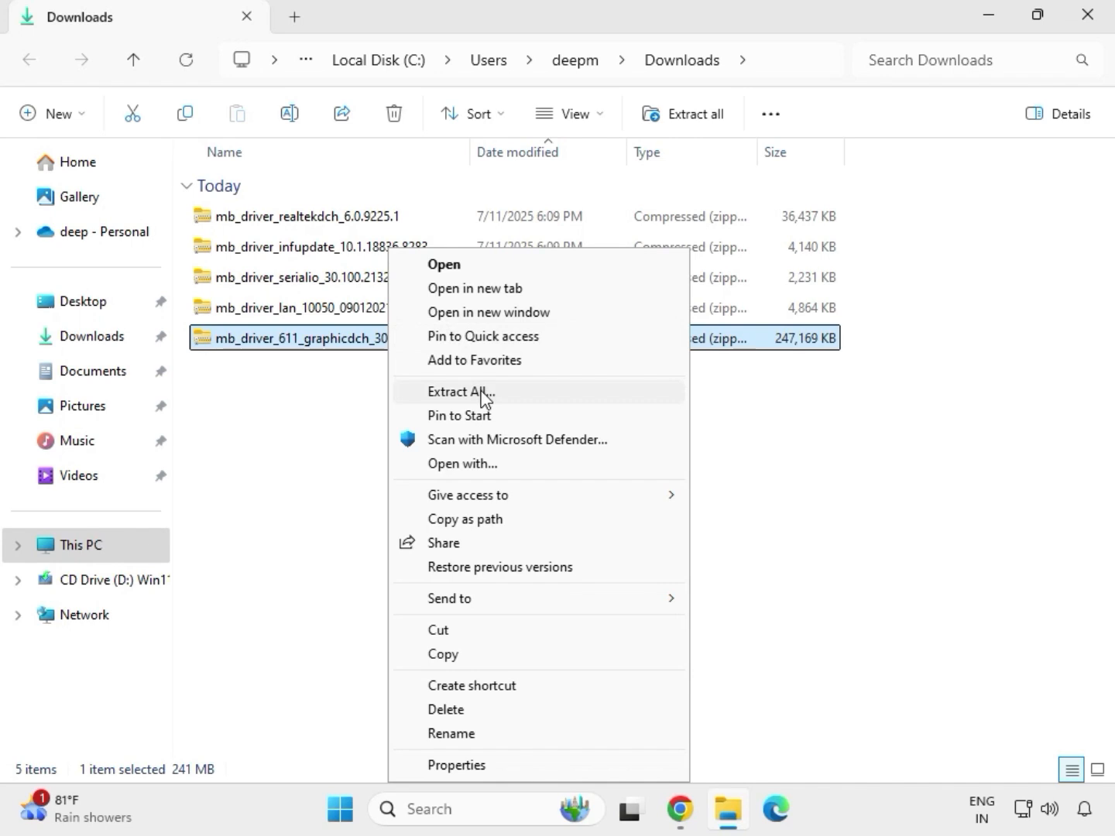
click(471, 394)
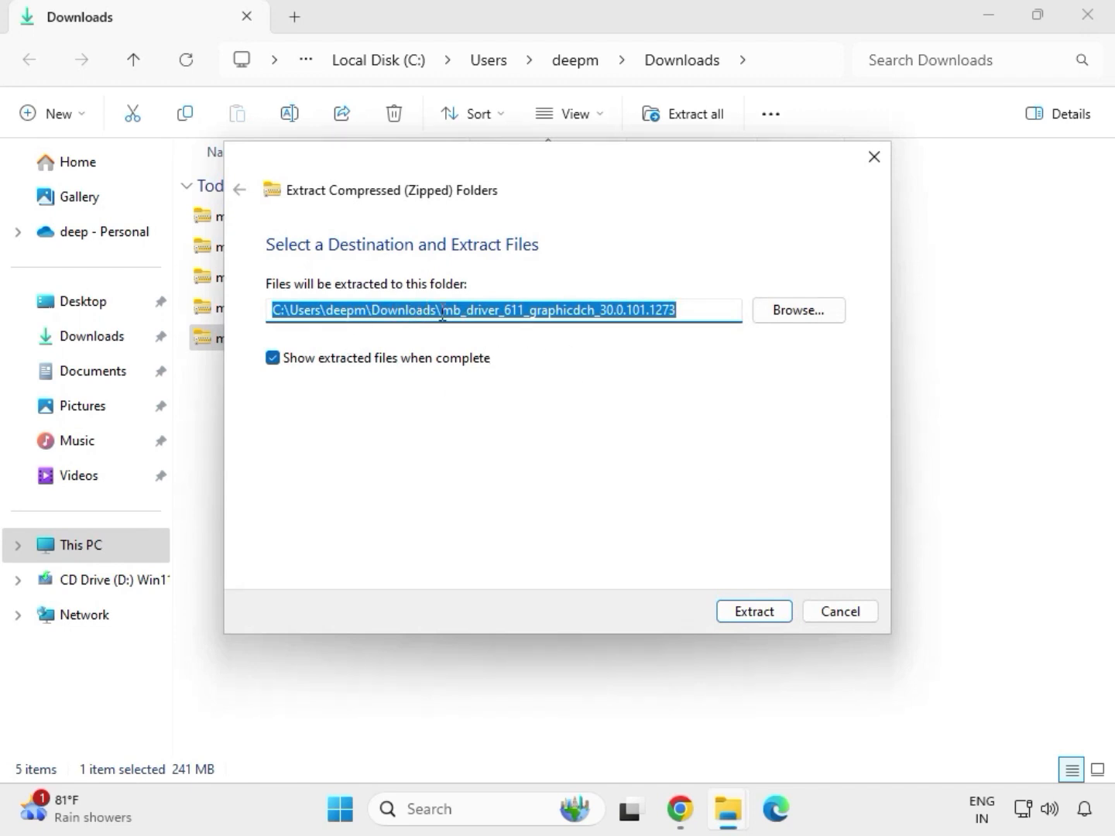
click(759, 613)
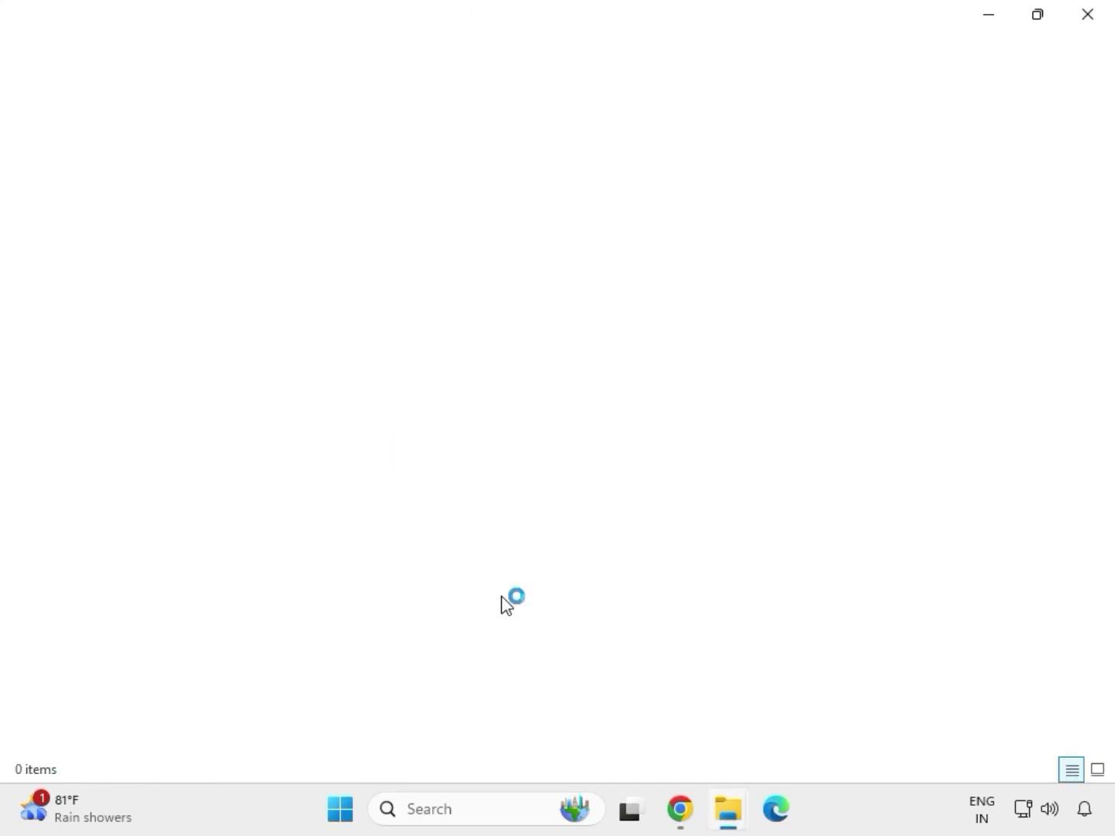
click(1086, 18)
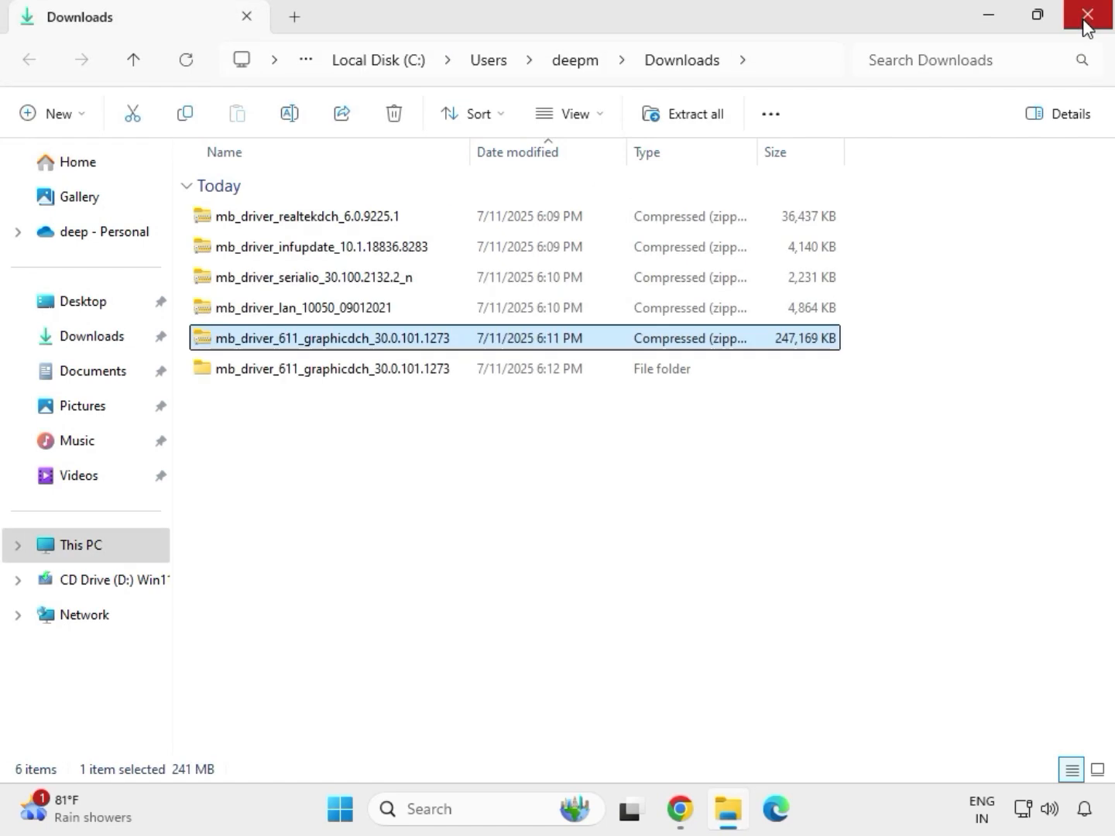
Extract the mb_driver_lan_10050_09012021 zip to its own folder in Downloads and close the extracted folder's window
click(280, 311)
right_click(280, 312)
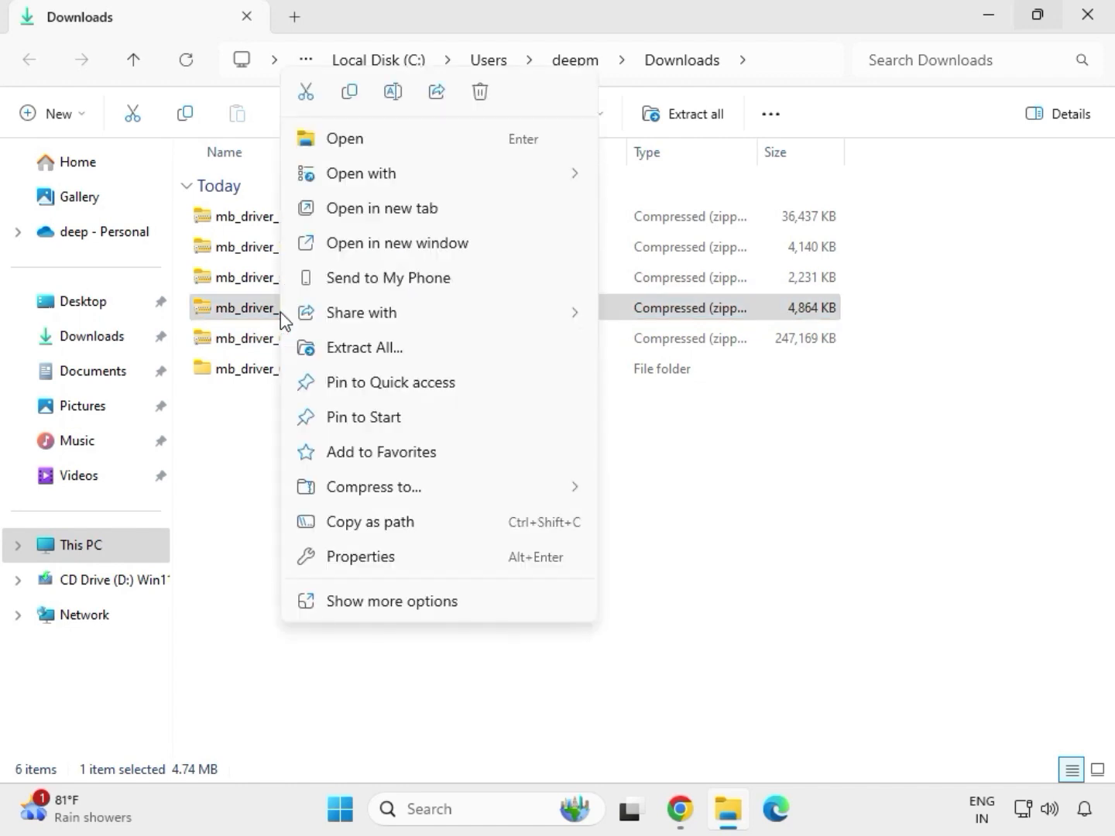
click(369, 608)
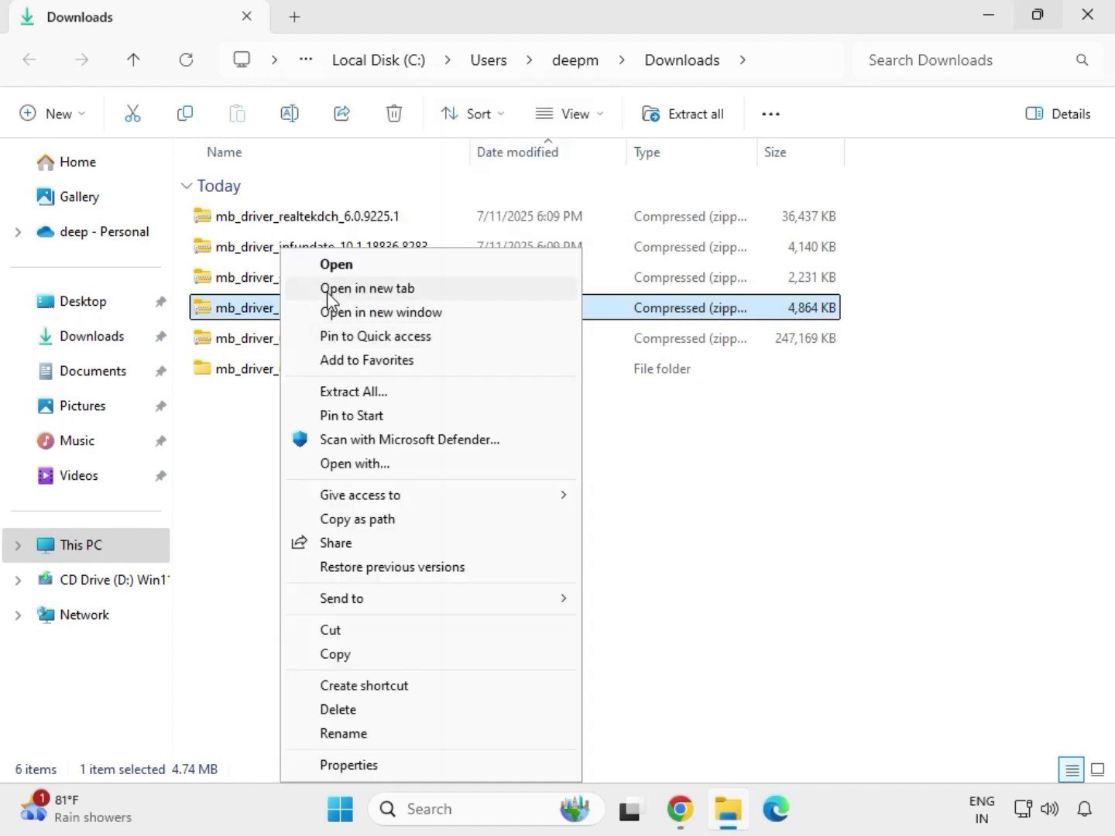
click(353, 393)
click(747, 616)
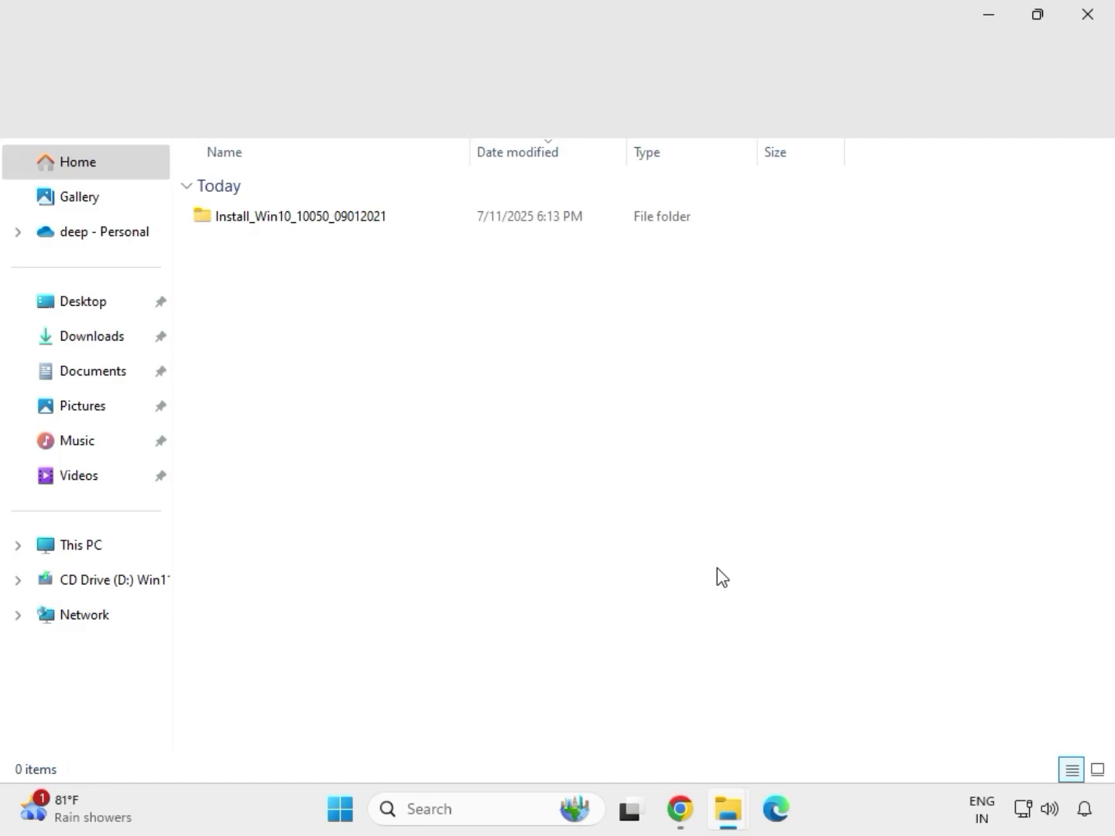
click(1089, 18)
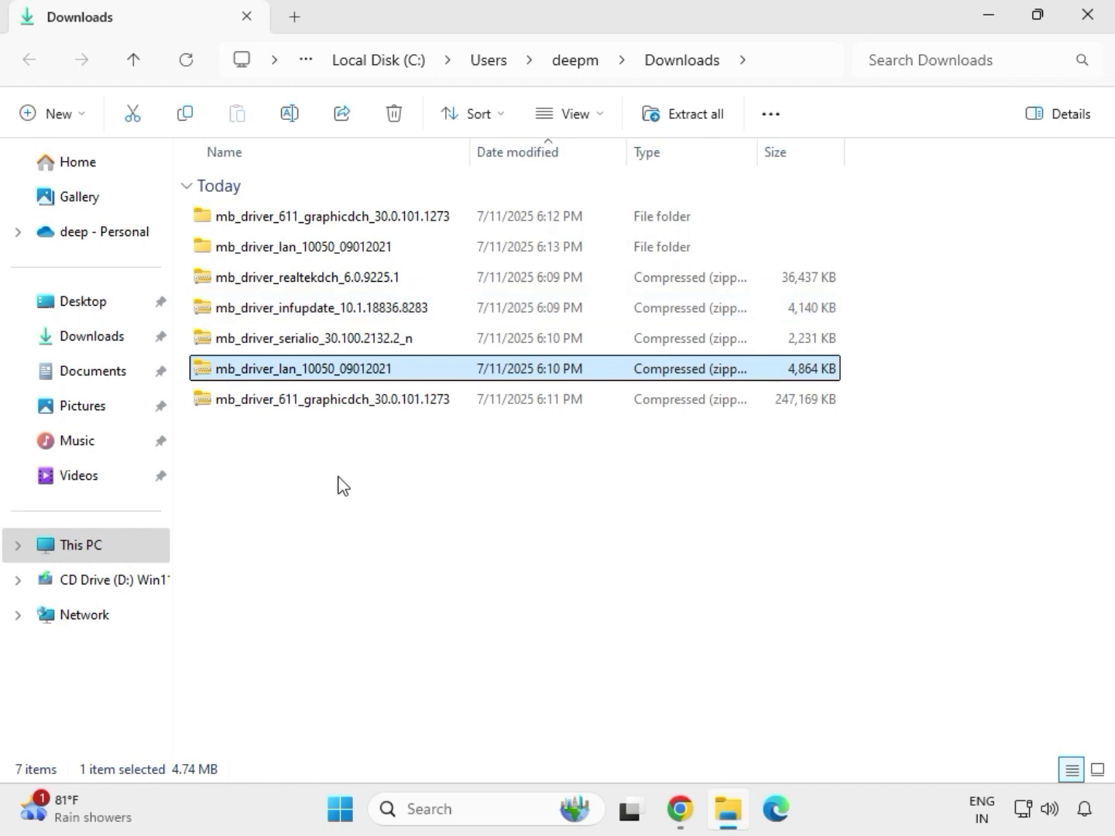
Extract the mb_driver_serialio_30.100.2132.2_n zip to its own folder in Downloads and close the extracted folder's window
click(277, 344)
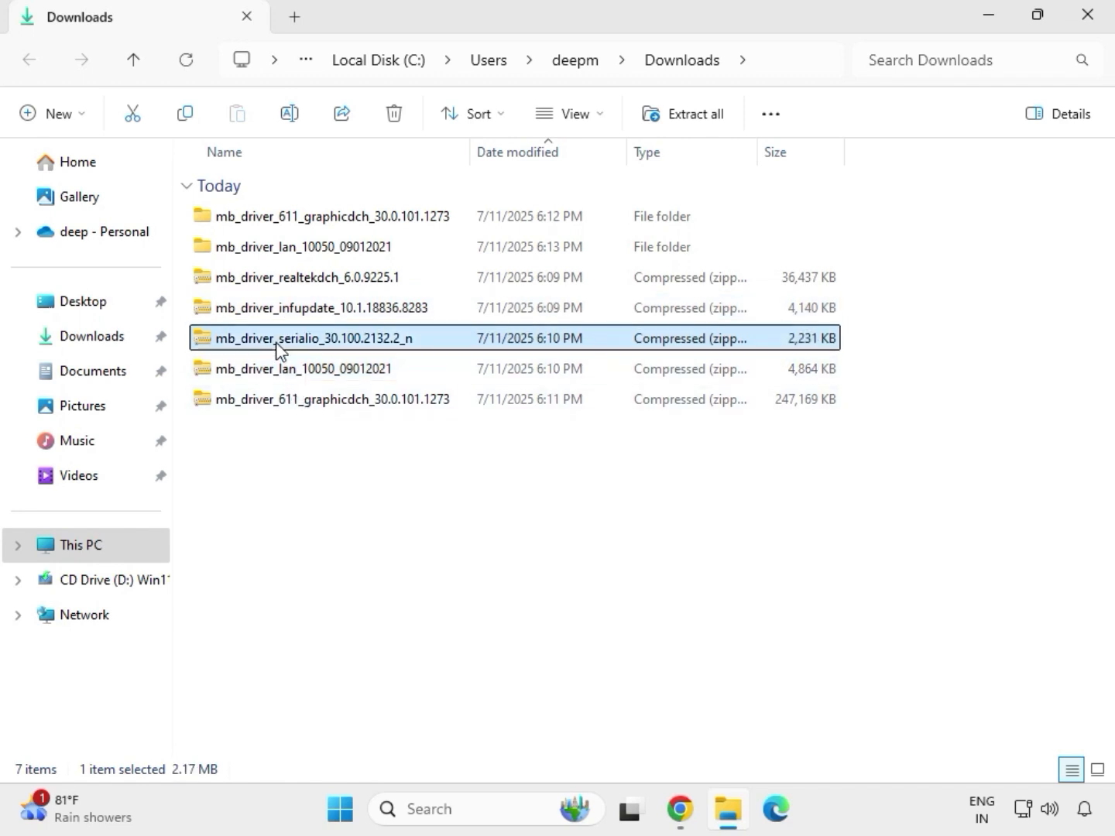
right_click(278, 347)
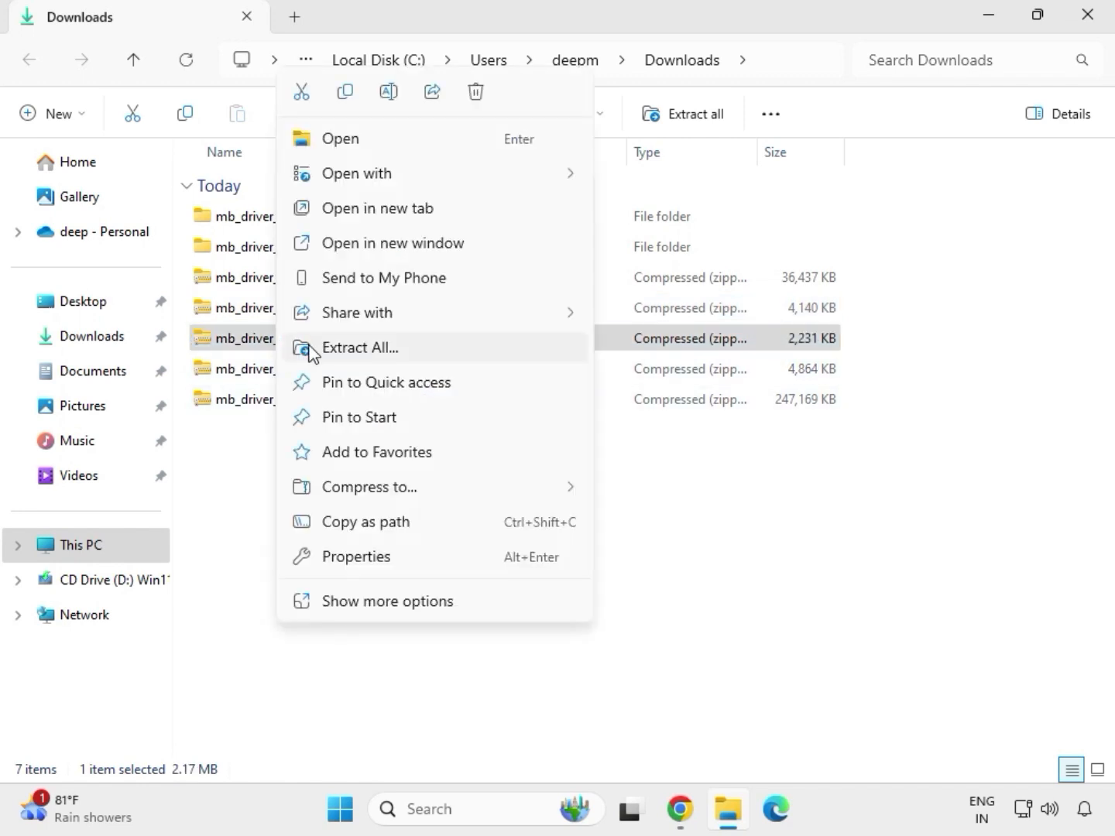
click(344, 350)
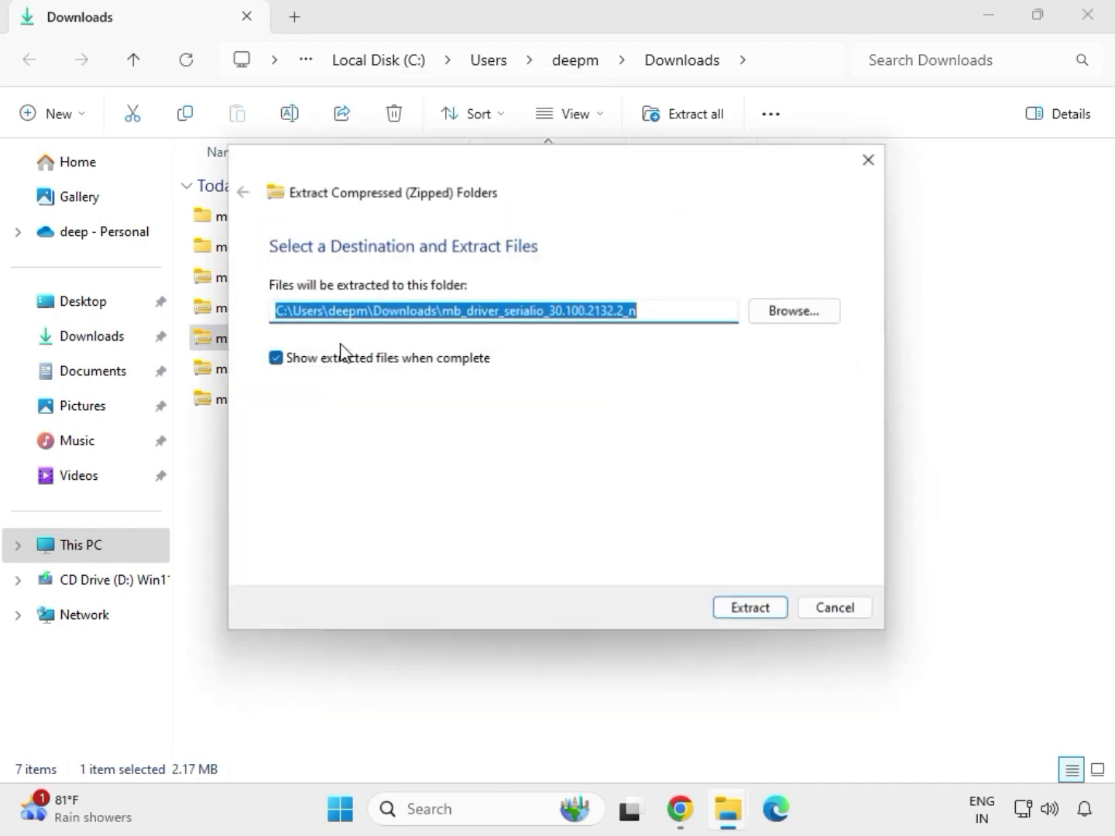
click(747, 613)
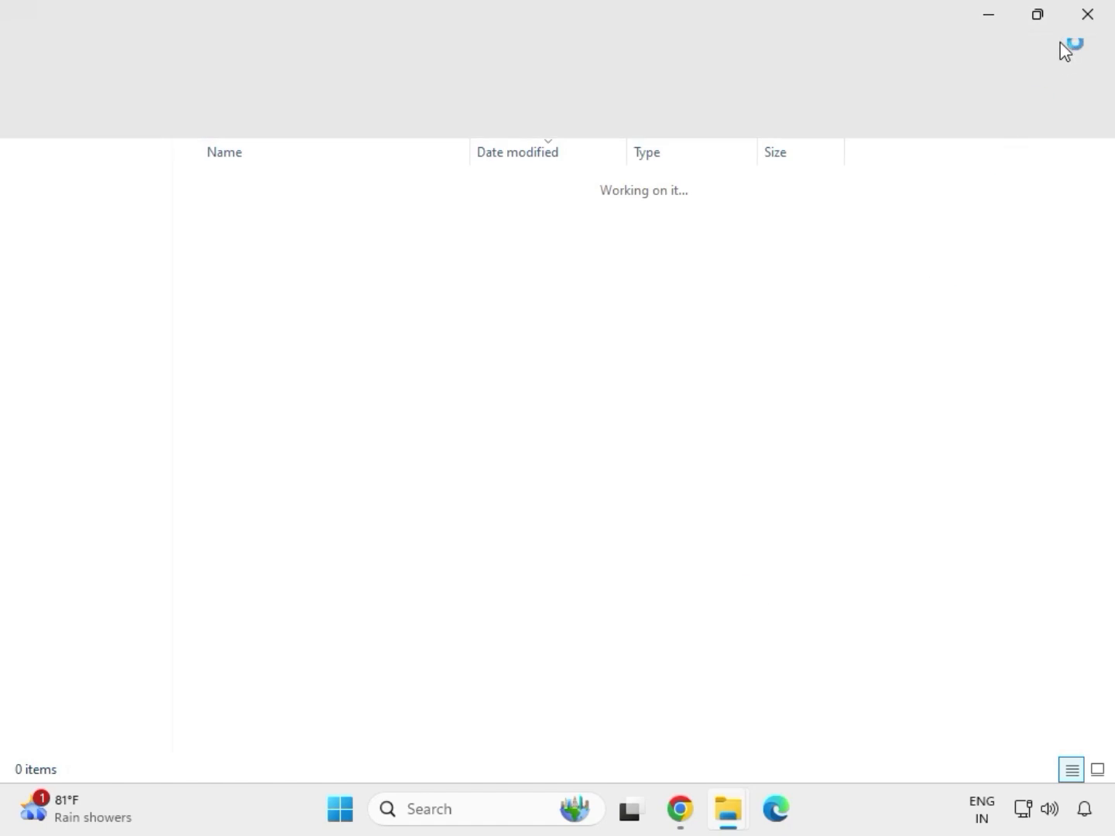
click(1087, 15)
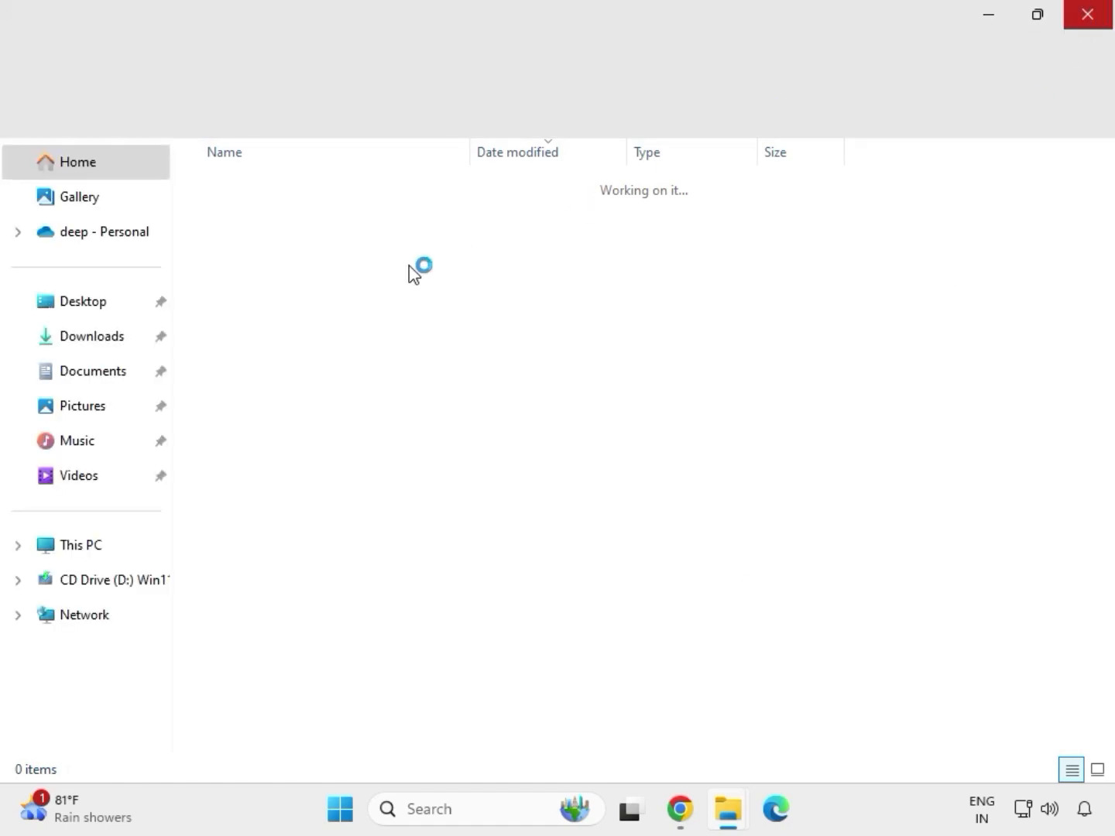
Extract the mb_driver_infupdate_10.1.18836.8283 zip to its own folder in Downloads and close the extracted folder's window
click(289, 310)
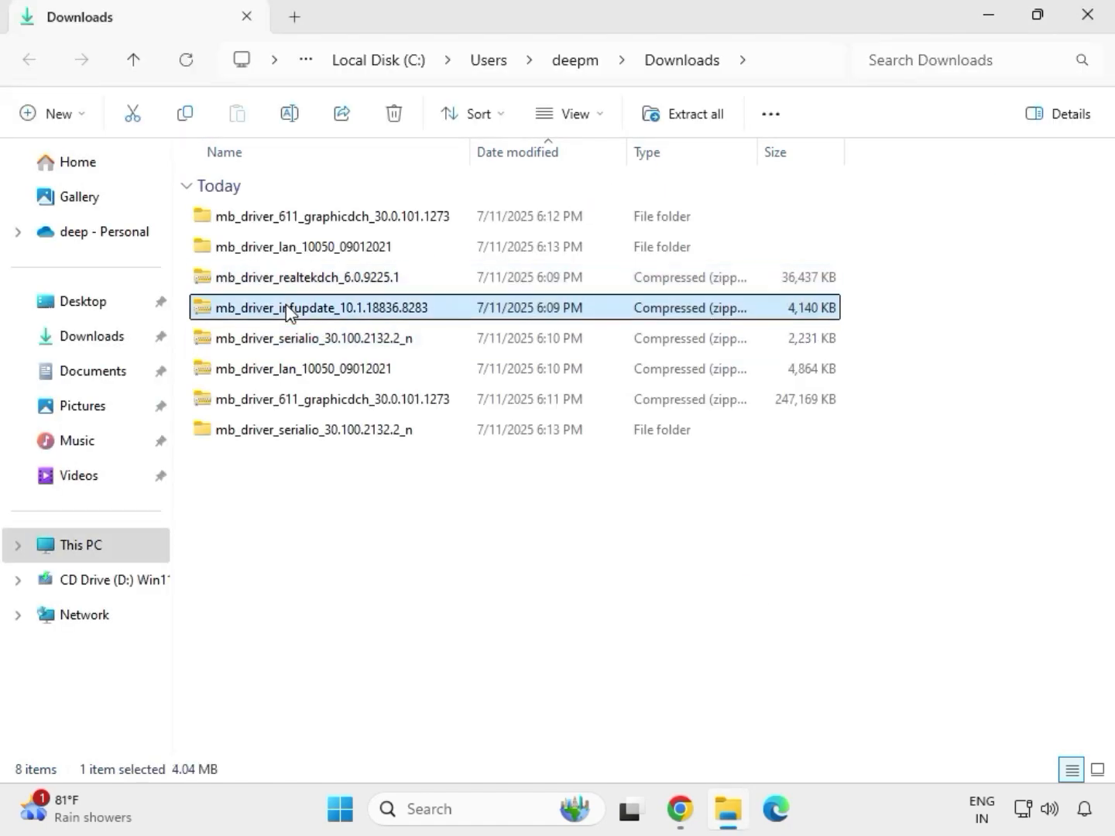
right_click(289, 309)
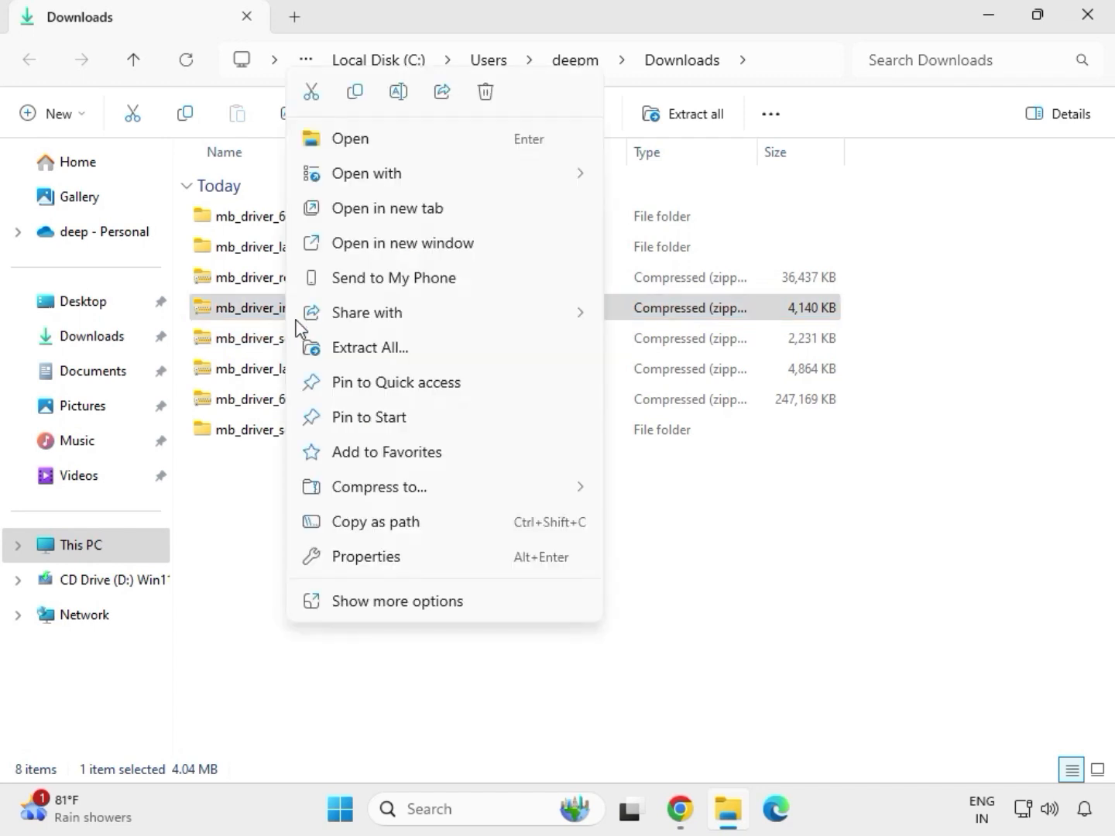
click(394, 347)
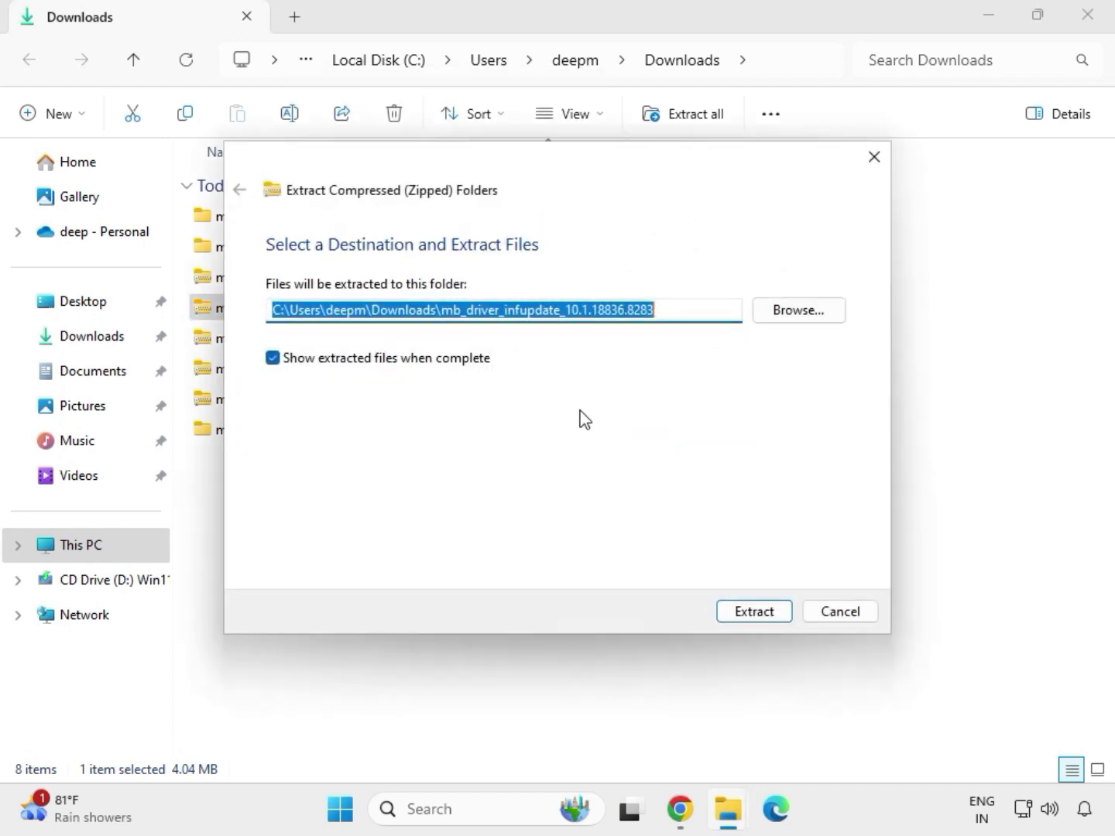
click(742, 614)
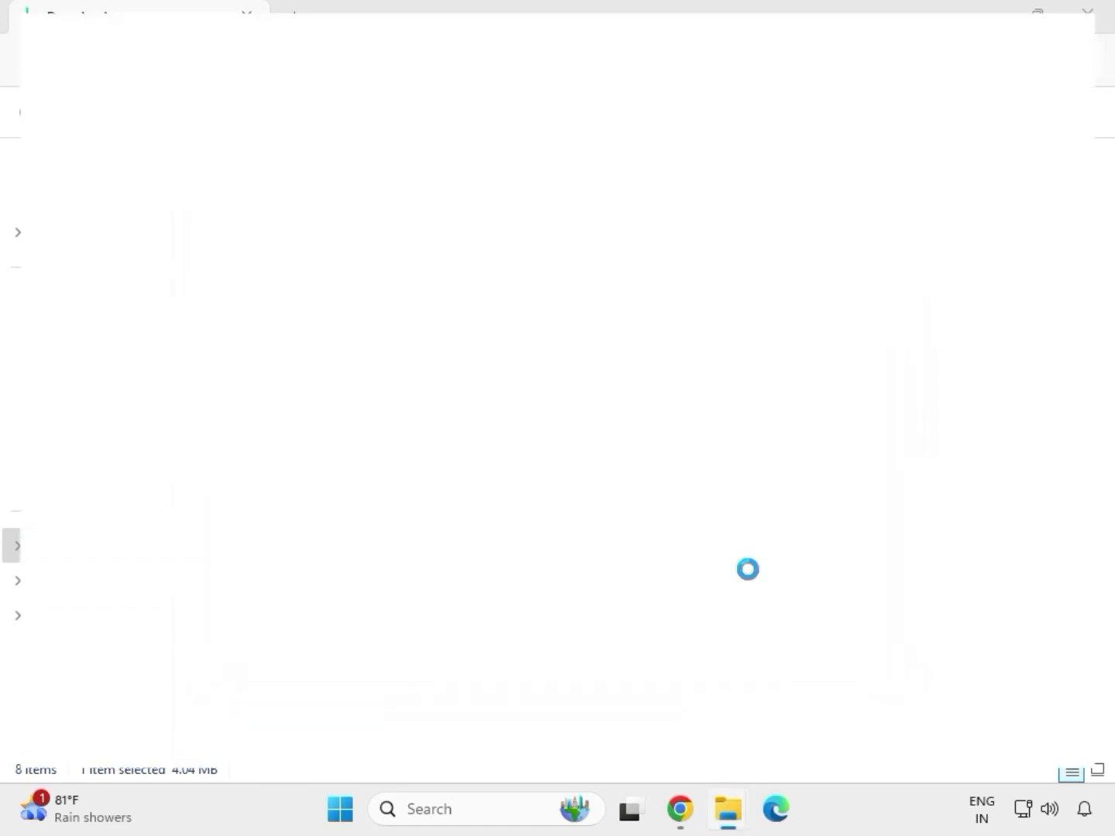
click(1089, 18)
Extract the mb_driver_realtekdch_6.0.9225.1 zip to its own folder in Downloads and close the extracted folder's window
click(299, 278)
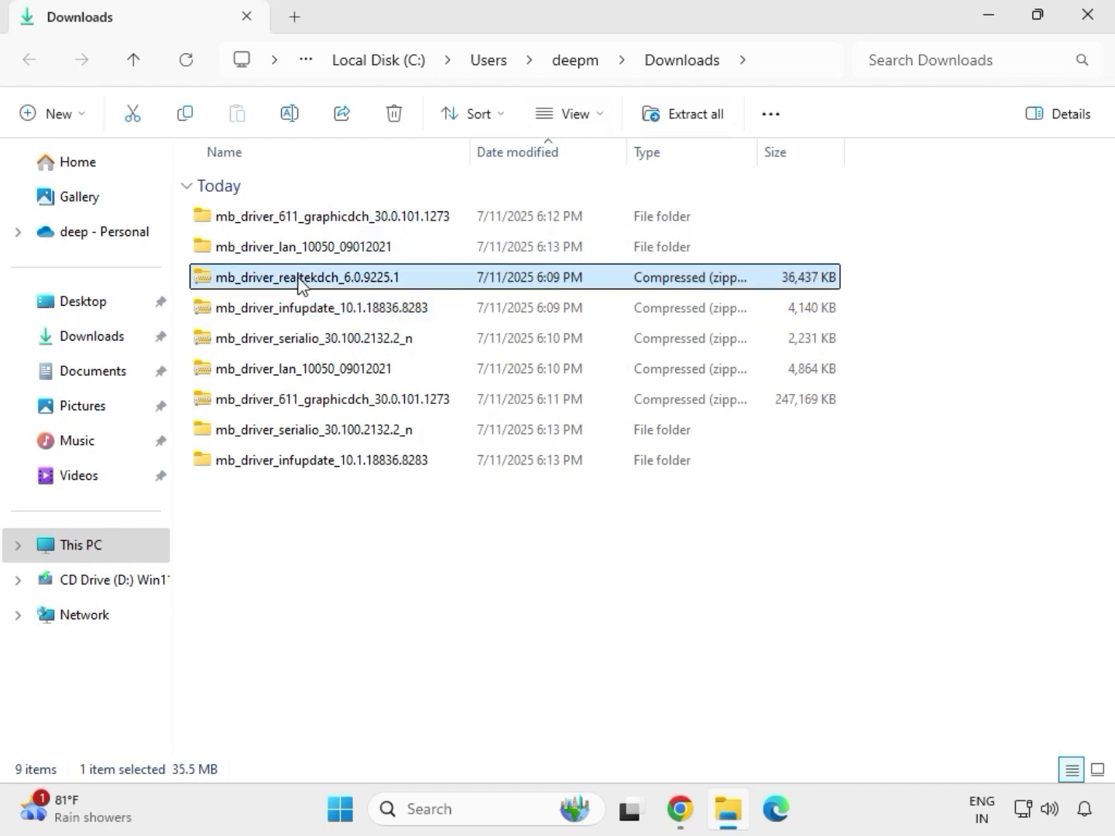
right_click(300, 283)
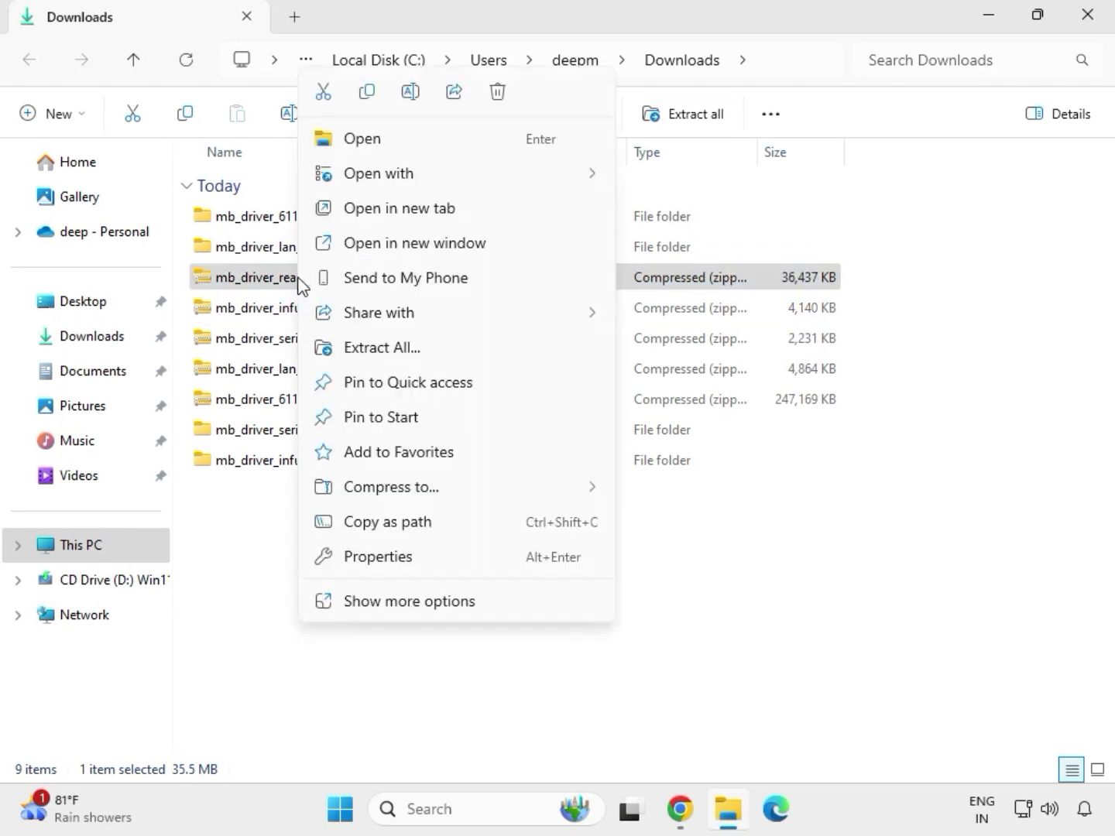
click(367, 348)
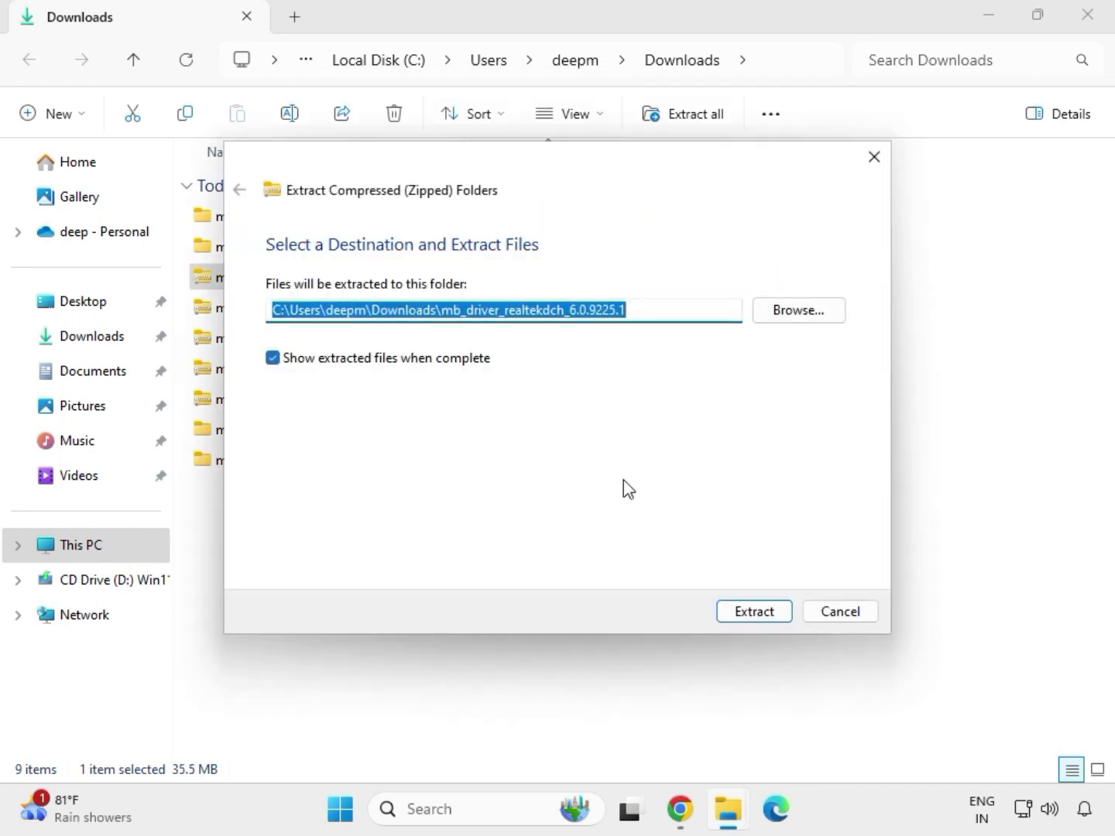
click(728, 611)
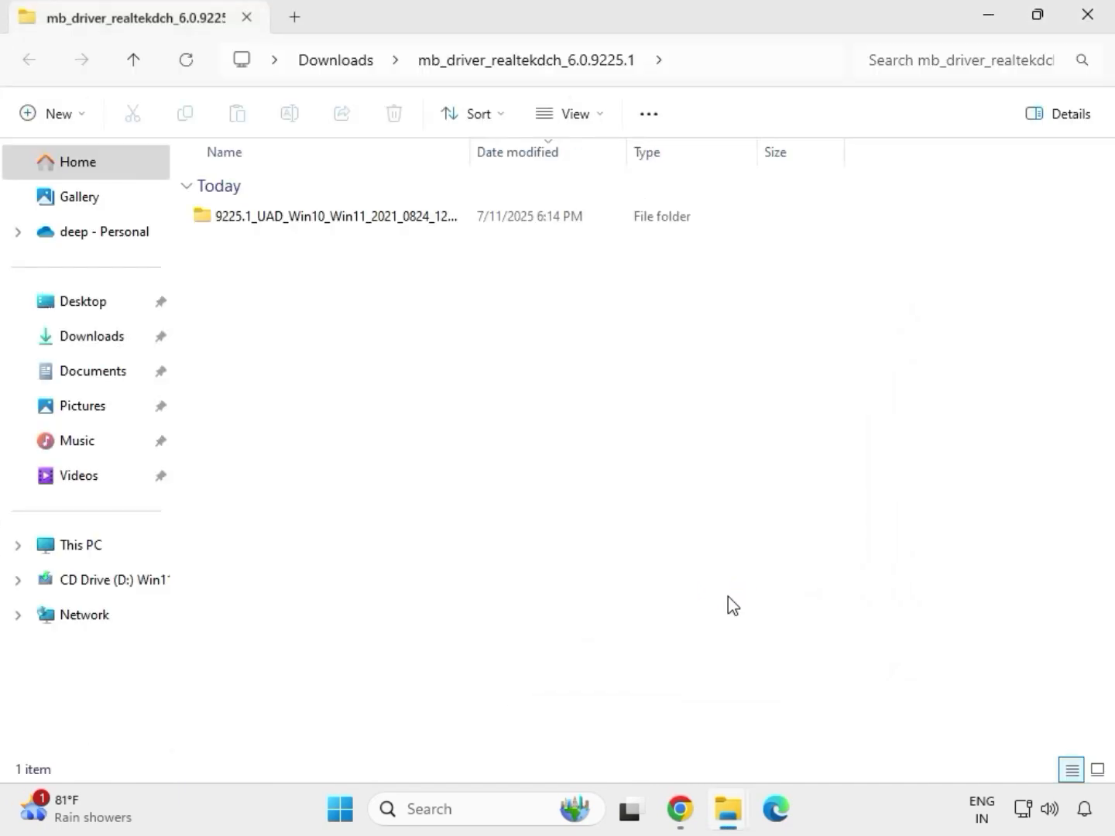
click(1089, 27)
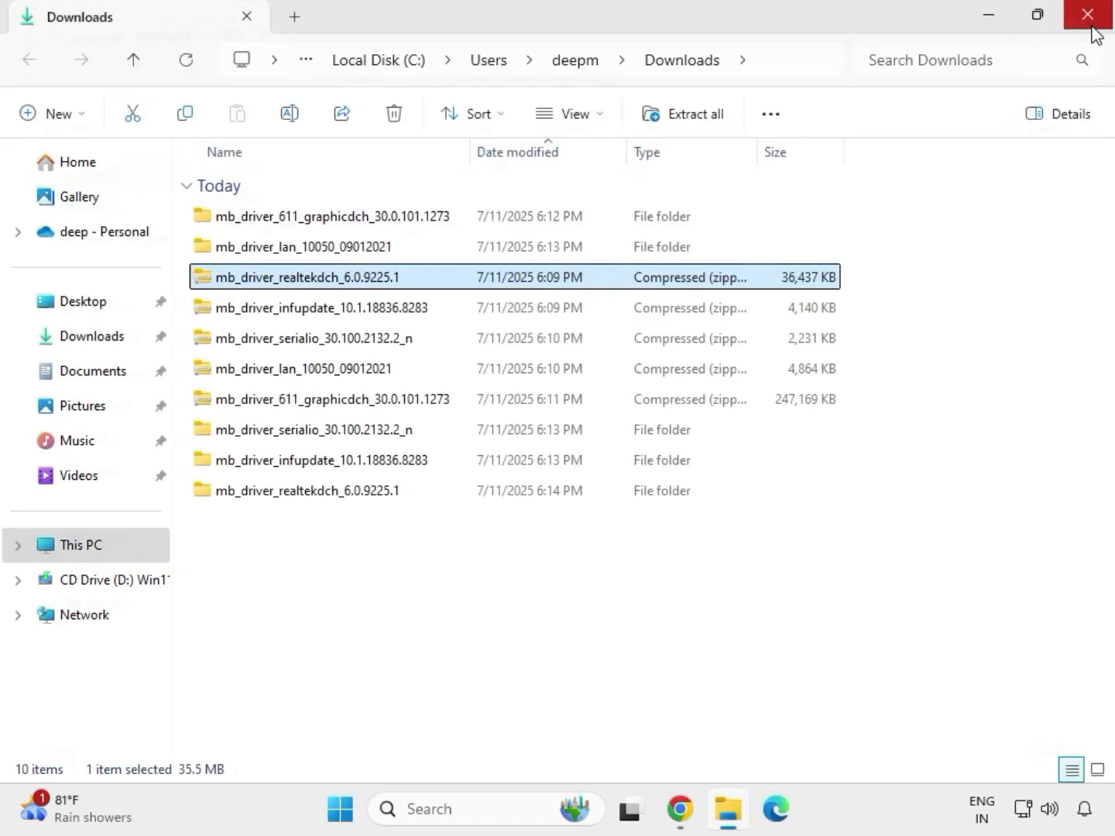
Refresh the Downloads folder listing so the extracted driver folders are grouped ahead of the zip files
click(542, 619)
right_click(531, 612)
click(494, 574)
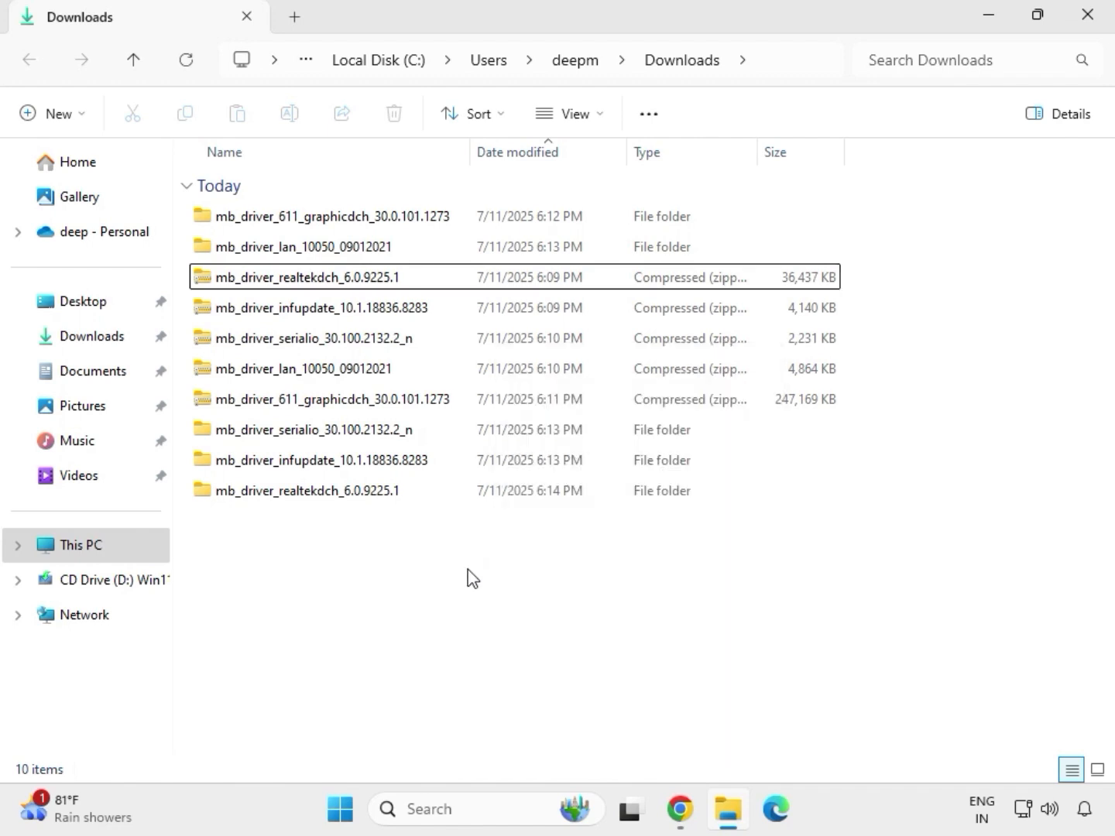
right_click(469, 575)
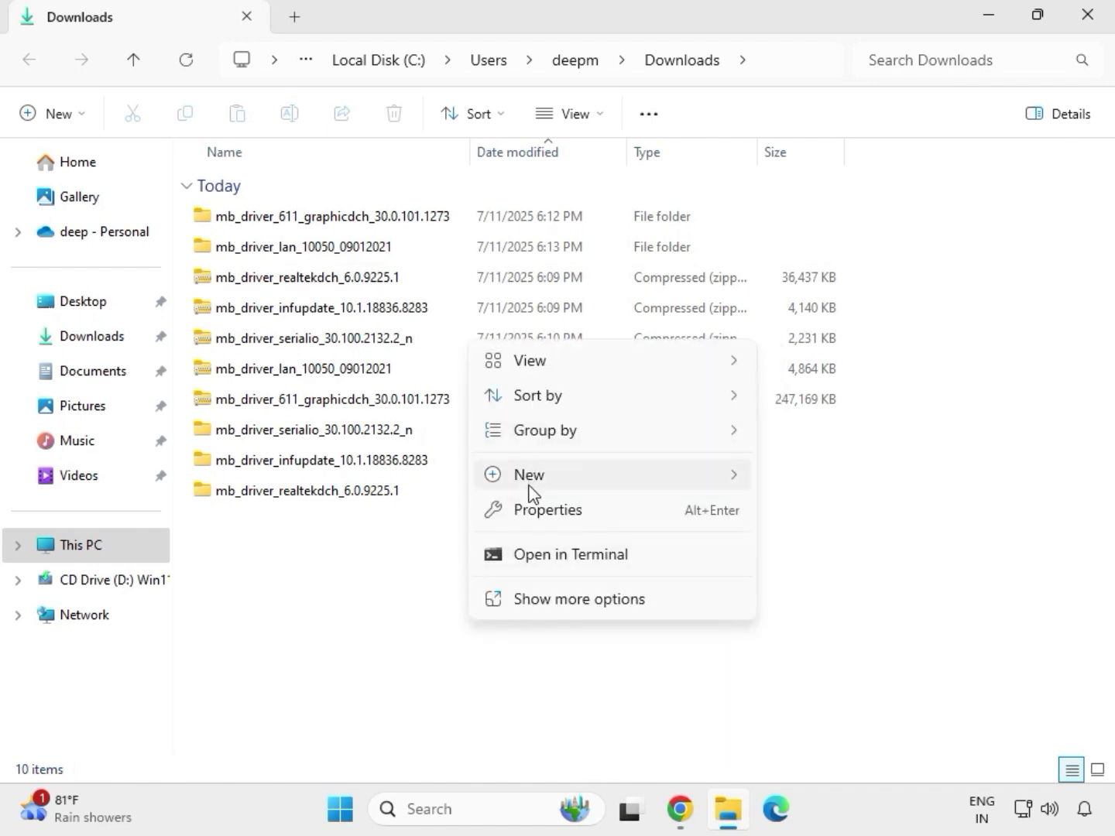
key(Escape)
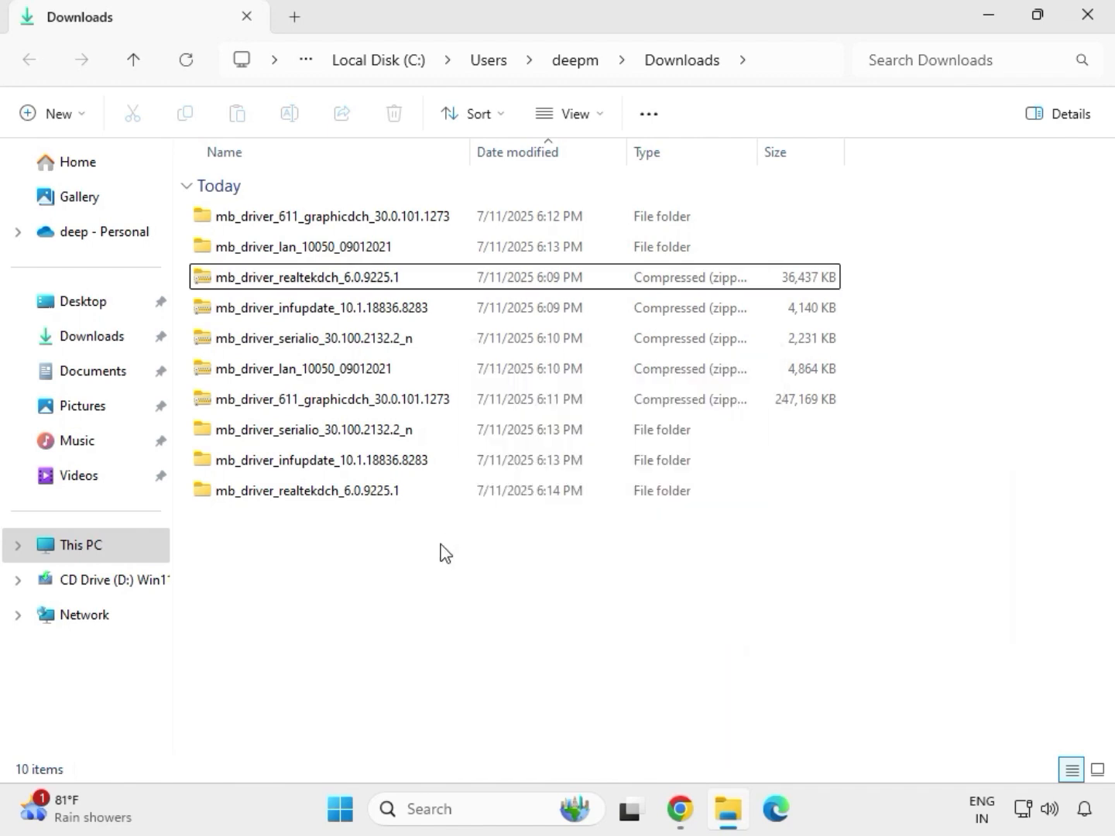
right_click(441, 554)
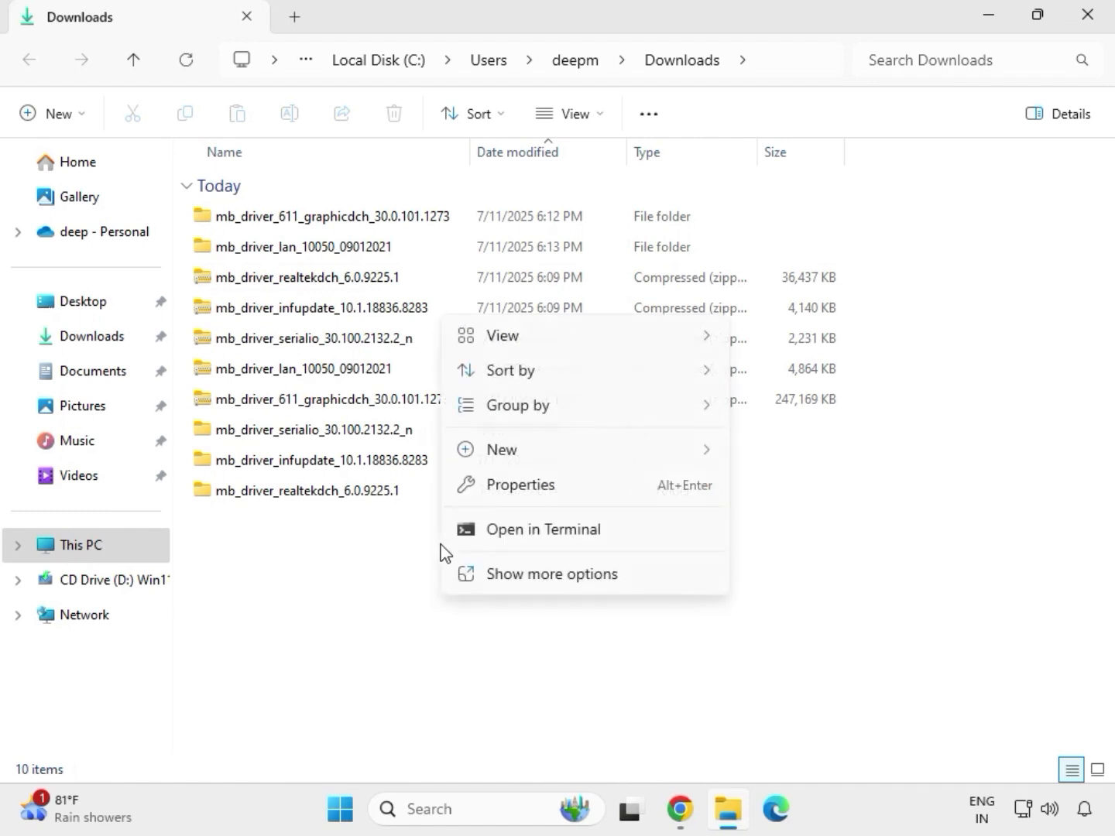
click(508, 574)
click(513, 349)
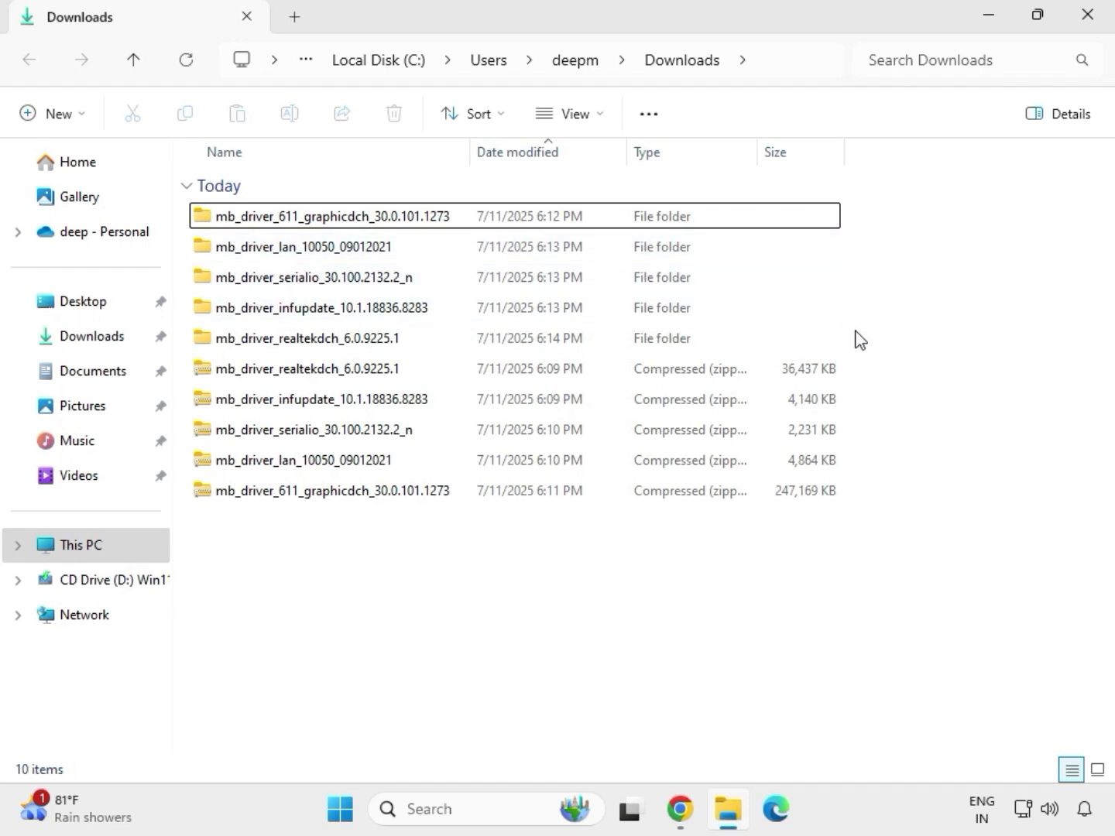
Run the mb_driver_611_graphicdch_30.0.101.1273 installer from its extracted folder and allow it to make changes to the device
drag(856, 349, 326, 219)
click(326, 219)
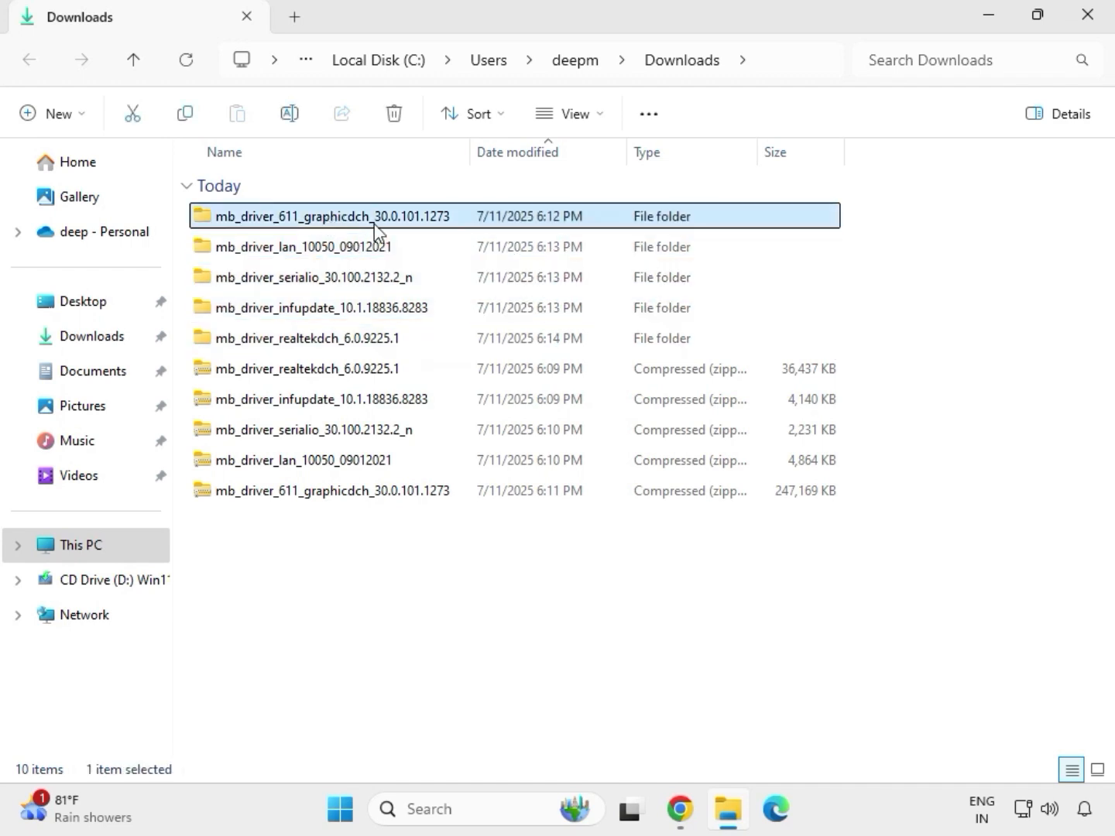
double_click(357, 224)
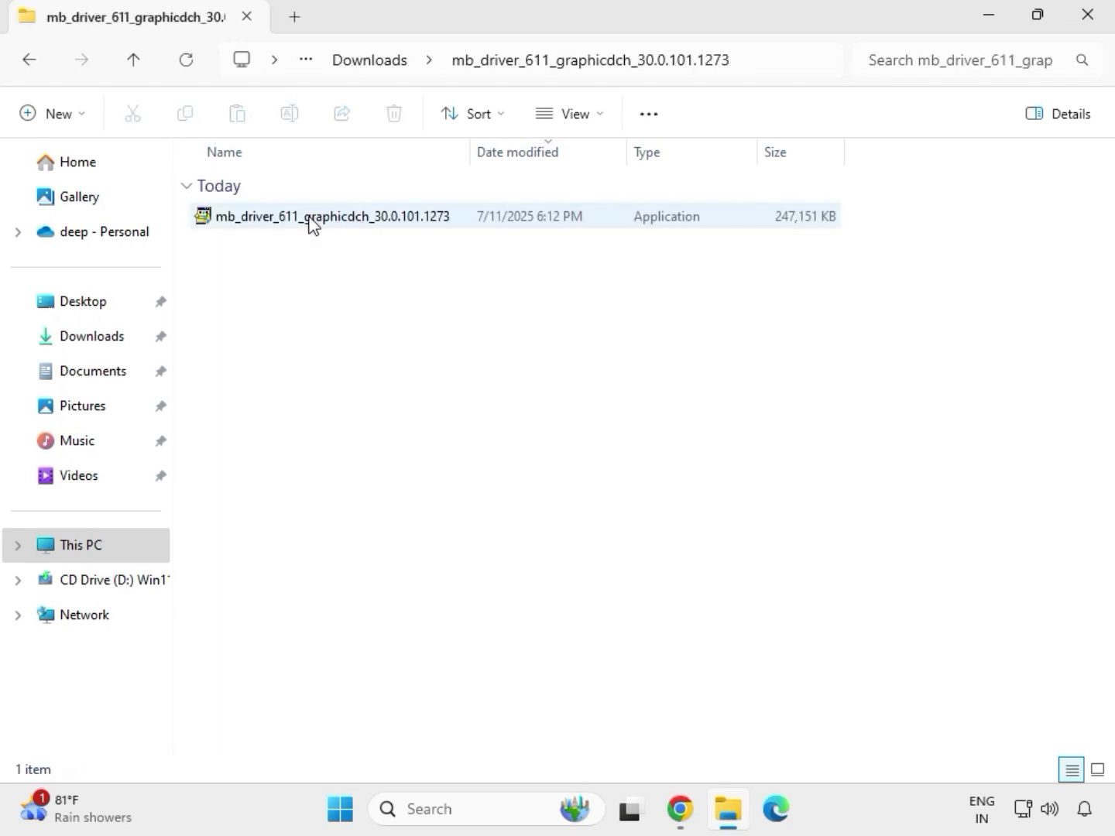
click(312, 224)
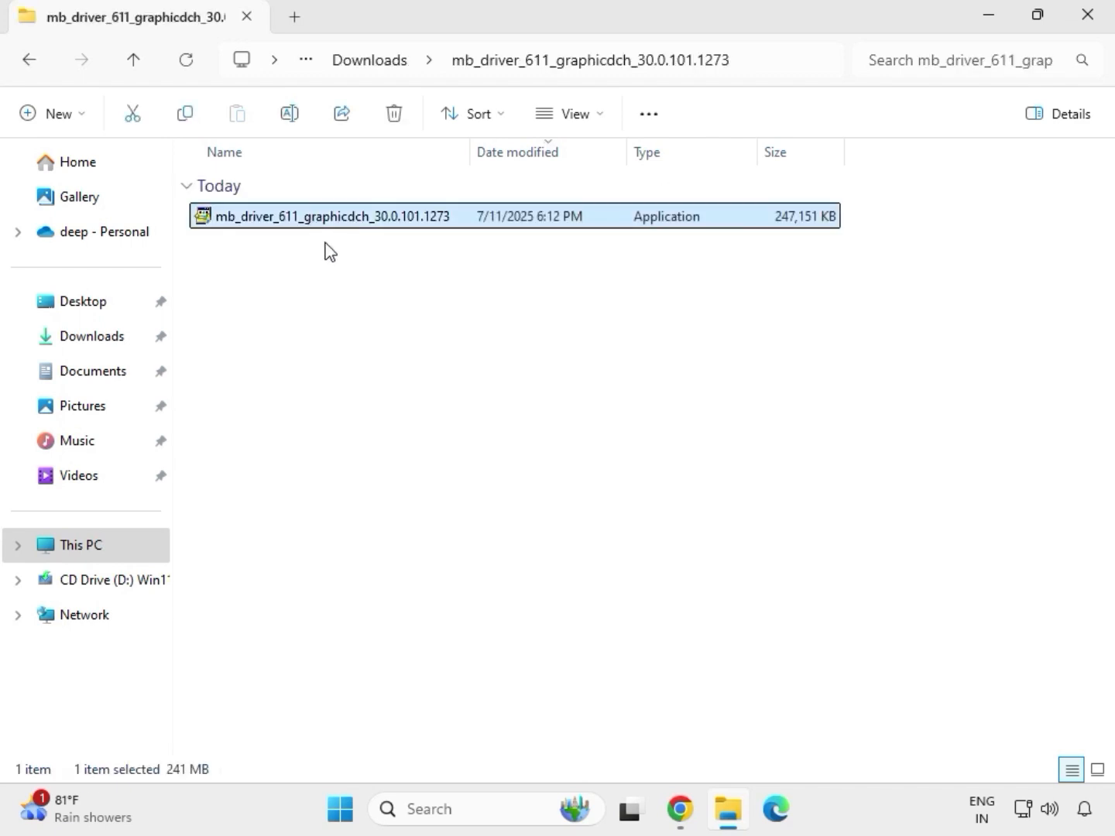
right_click(311, 222)
click(408, 397)
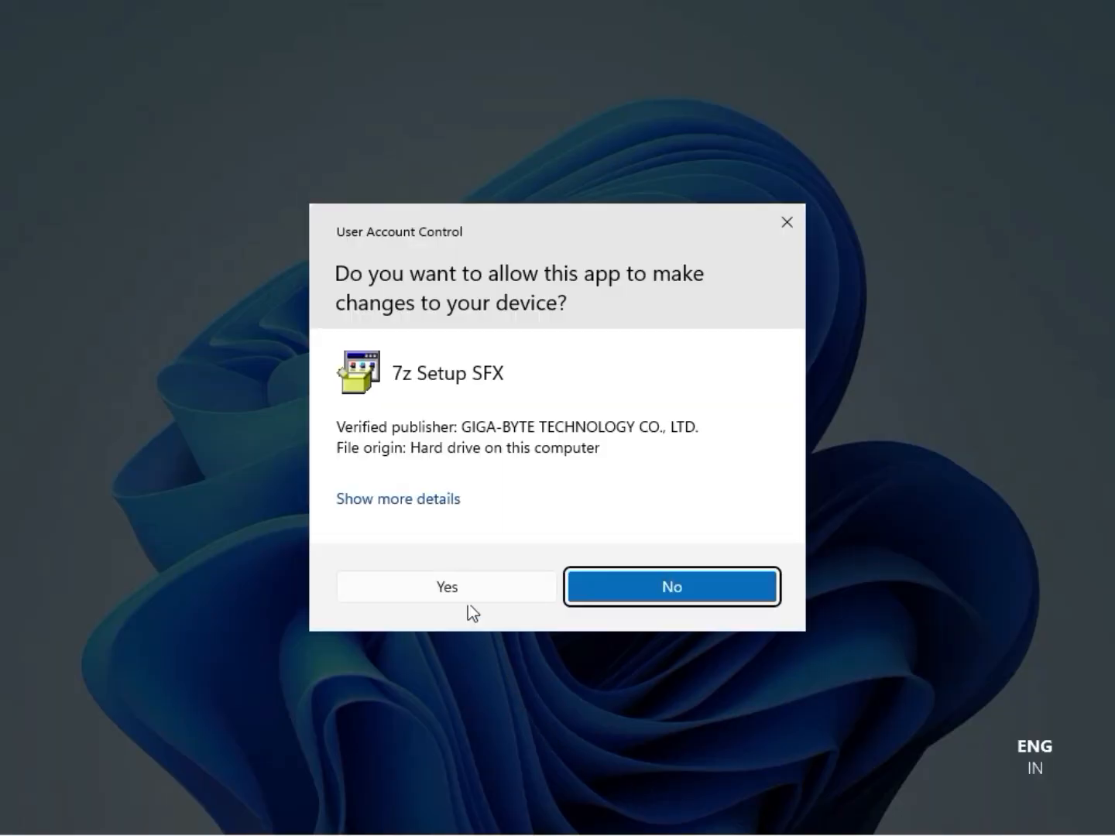
click(450, 587)
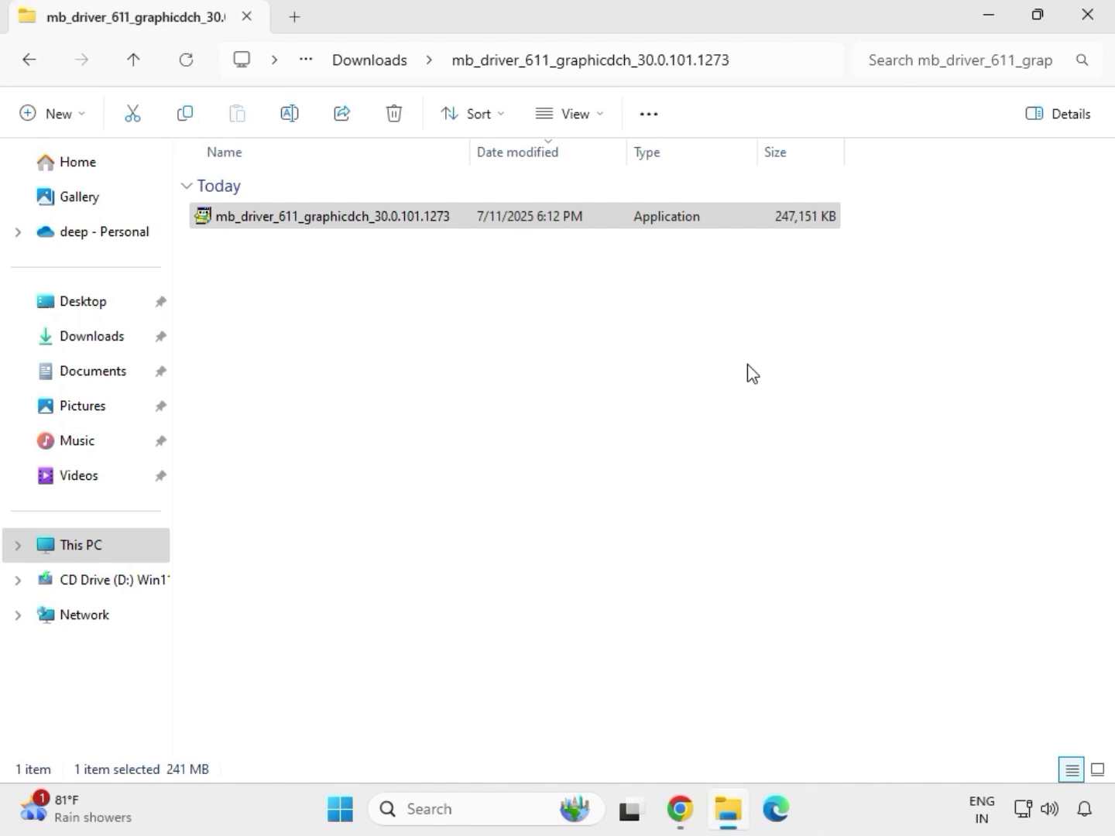
Close the extracted graphics driver folder's window and open Downloads in a new File Explorer window
click(1092, 15)
click(730, 818)
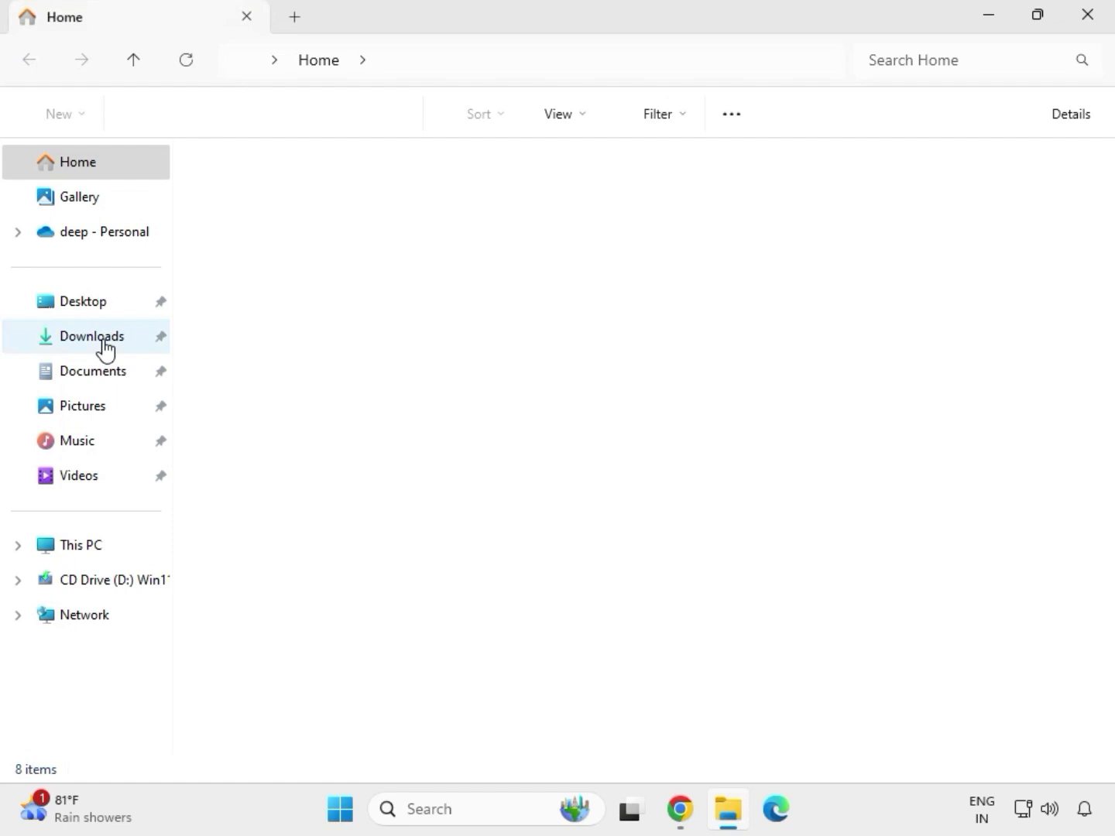
click(106, 350)
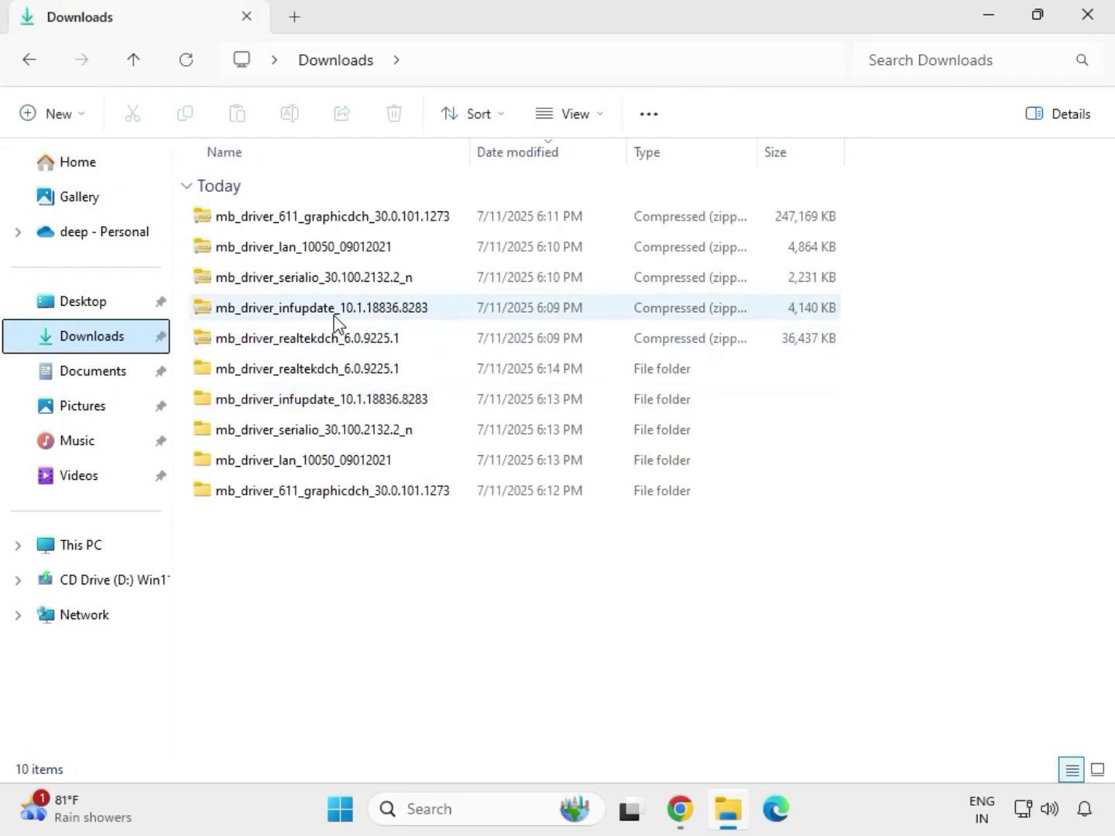
click(317, 372)
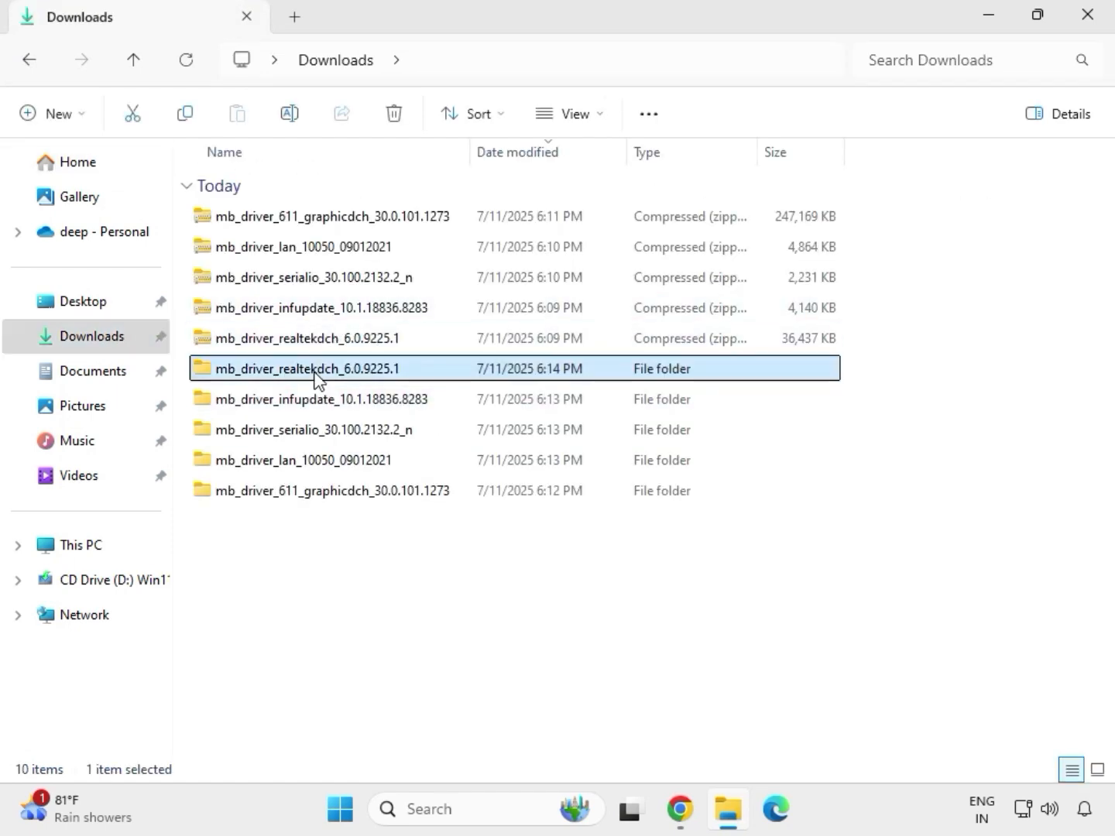
click(361, 493)
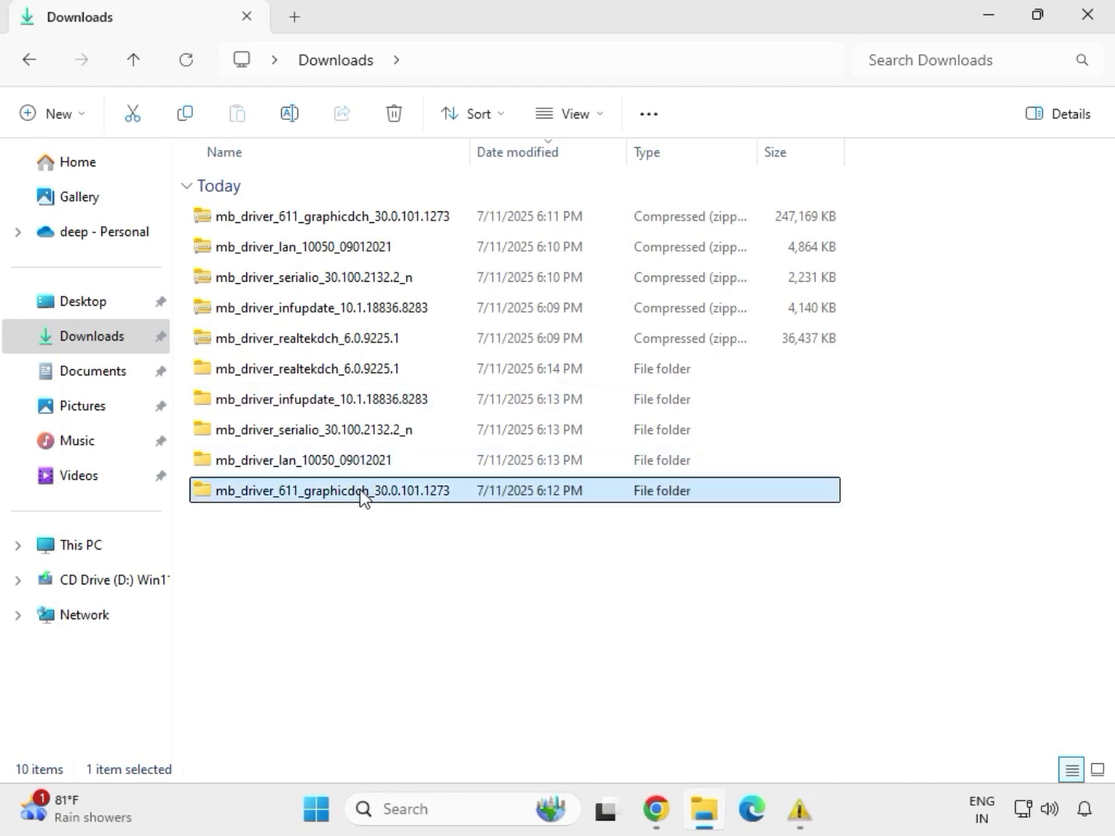
Run the Install_Win10_10050_09012021 installer from the extracted mb_driver_lan_10050_09012021 folder and allow it to make changes to the device
click(351, 464)
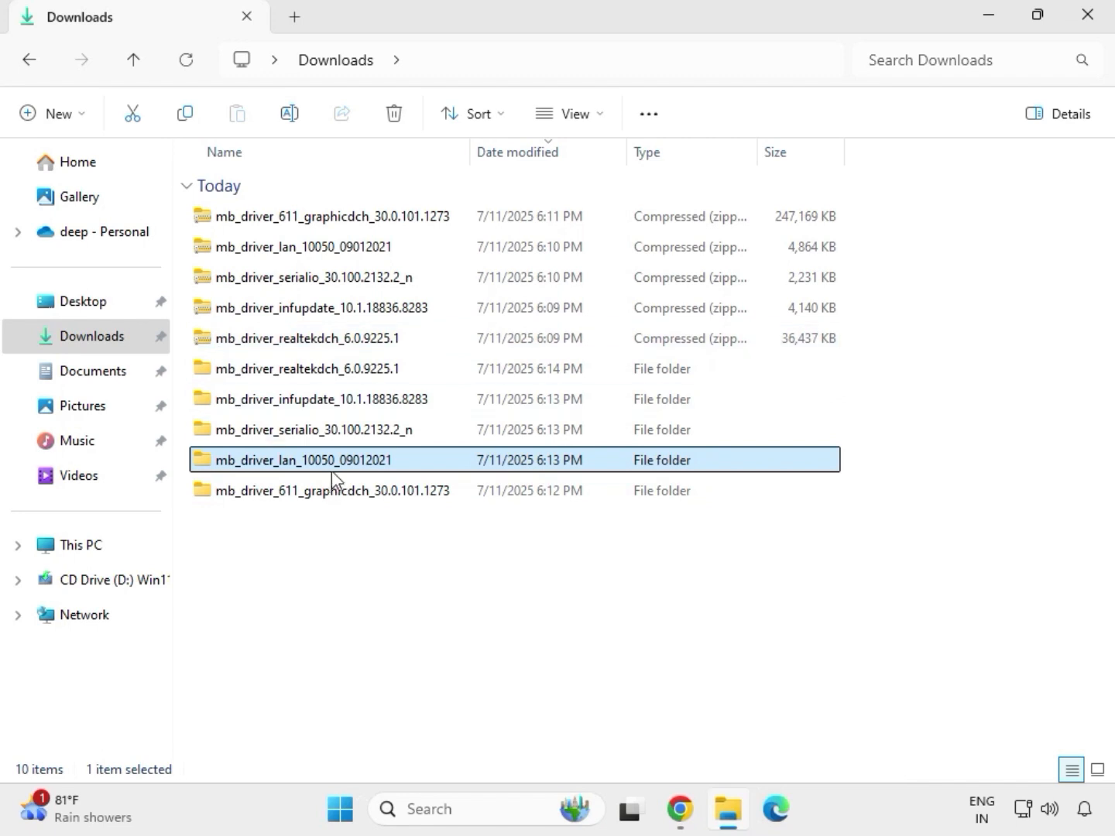
double_click(350, 464)
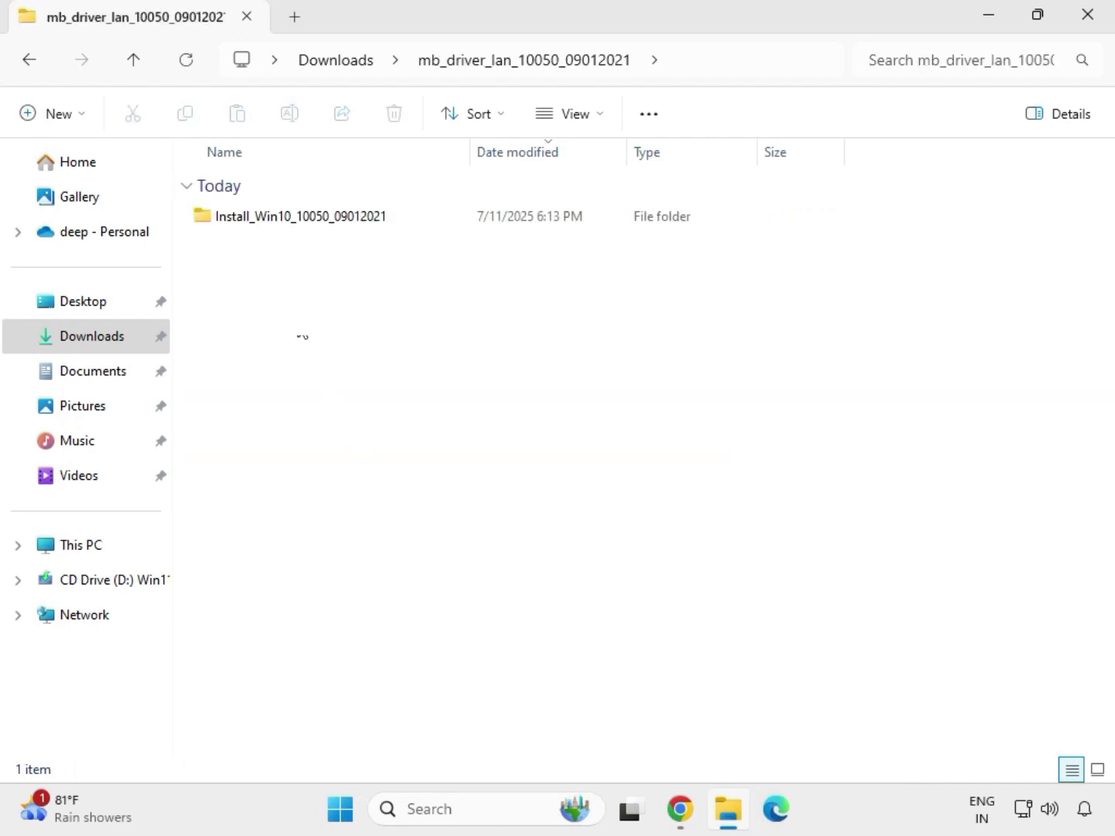
double_click(278, 222)
double_click(277, 222)
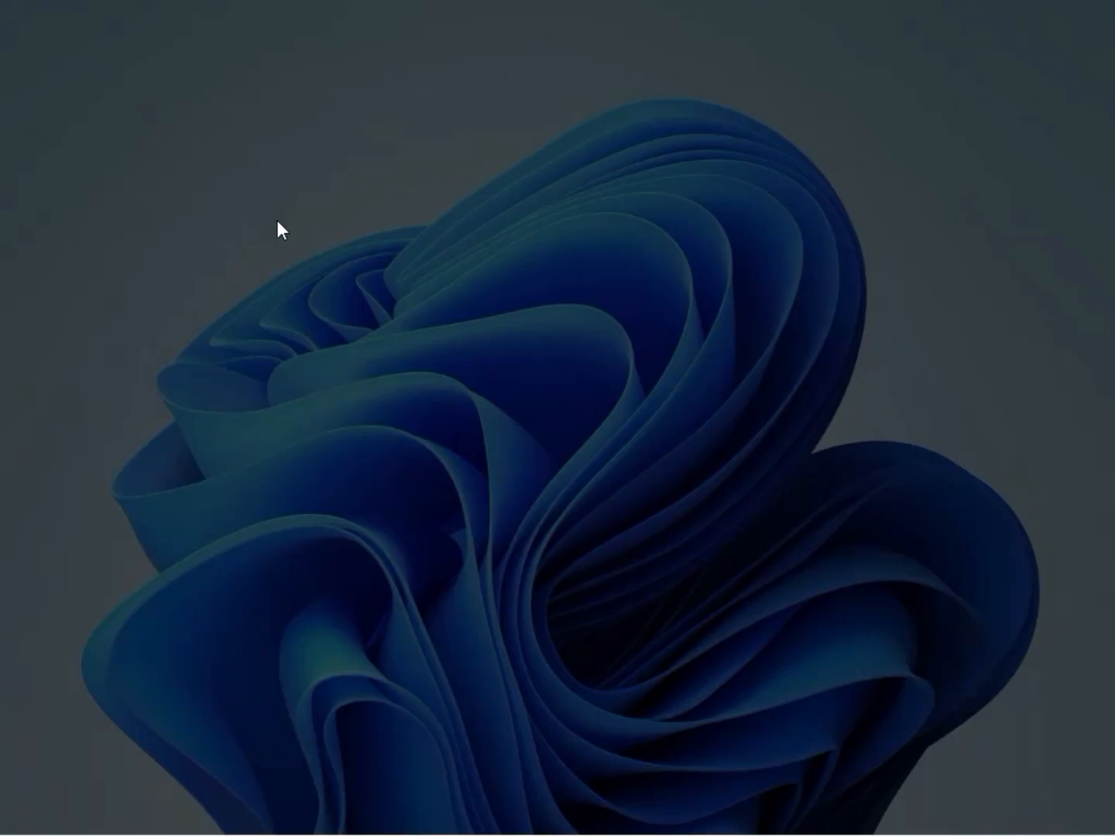
click(438, 588)
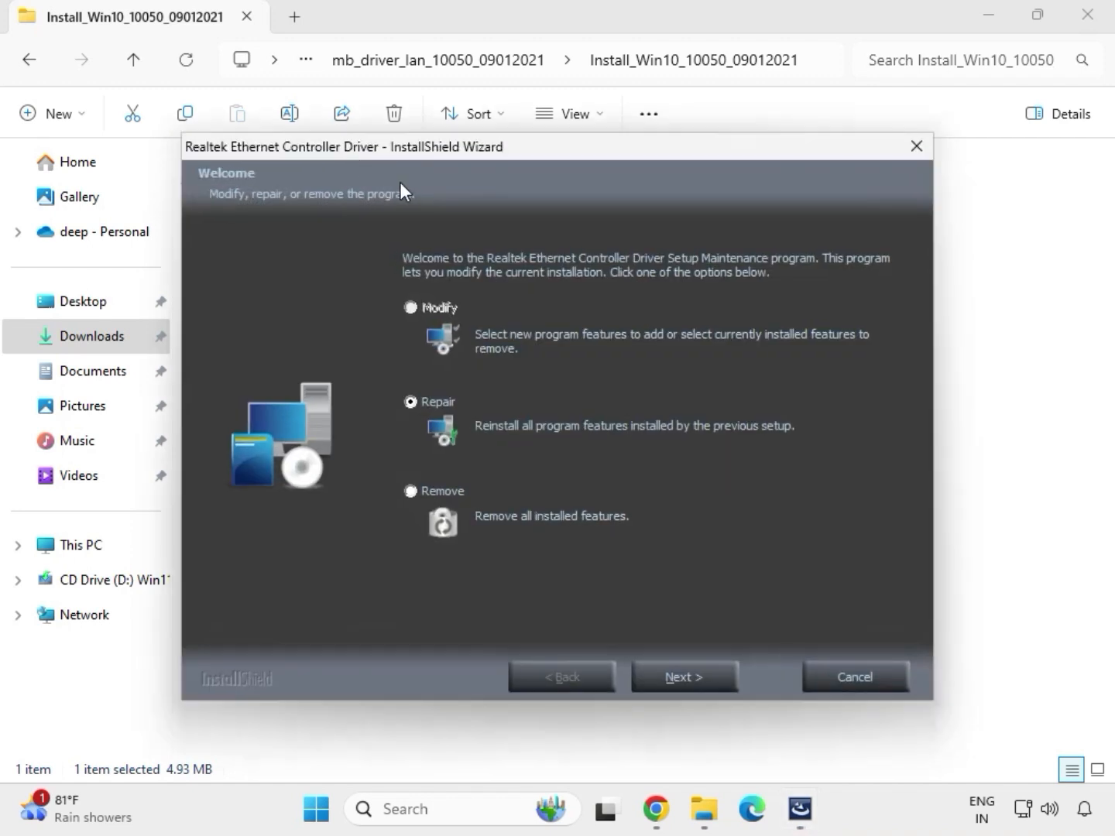
Repair the Realtek Ethernet Controller Driver with the InstallShield Wizard and finish the wizard
click(712, 679)
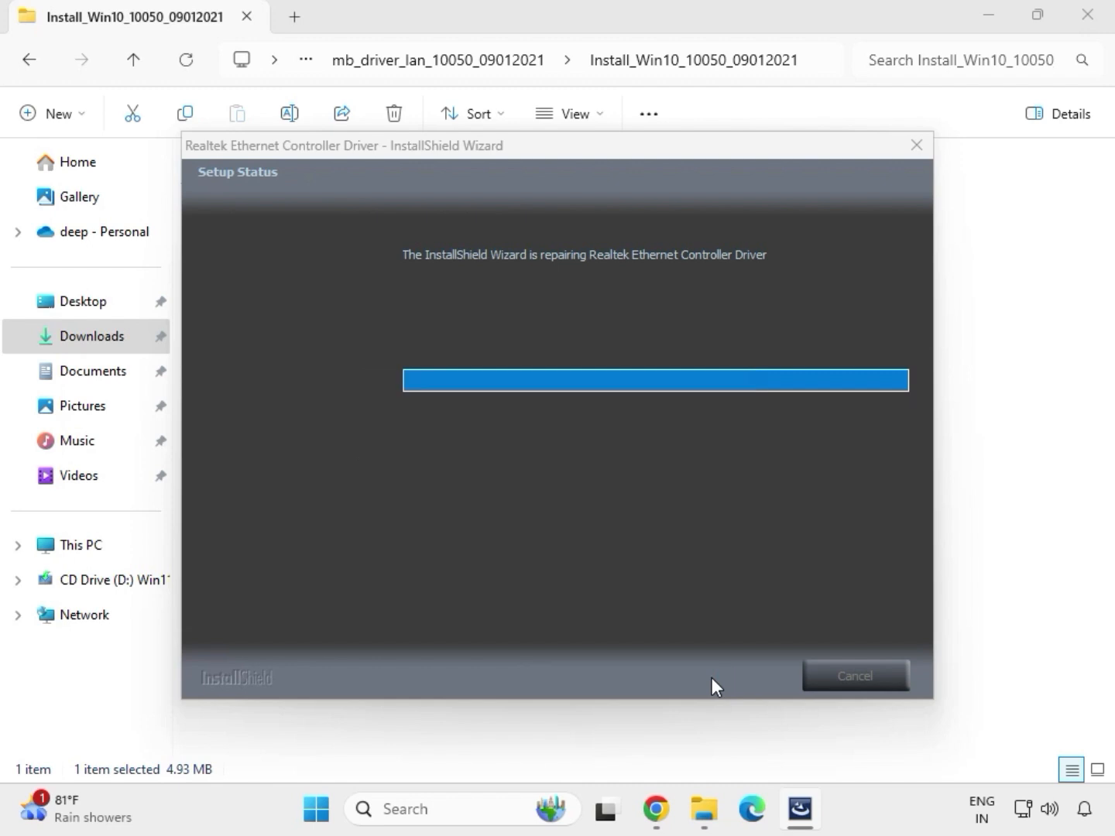
click(682, 471)
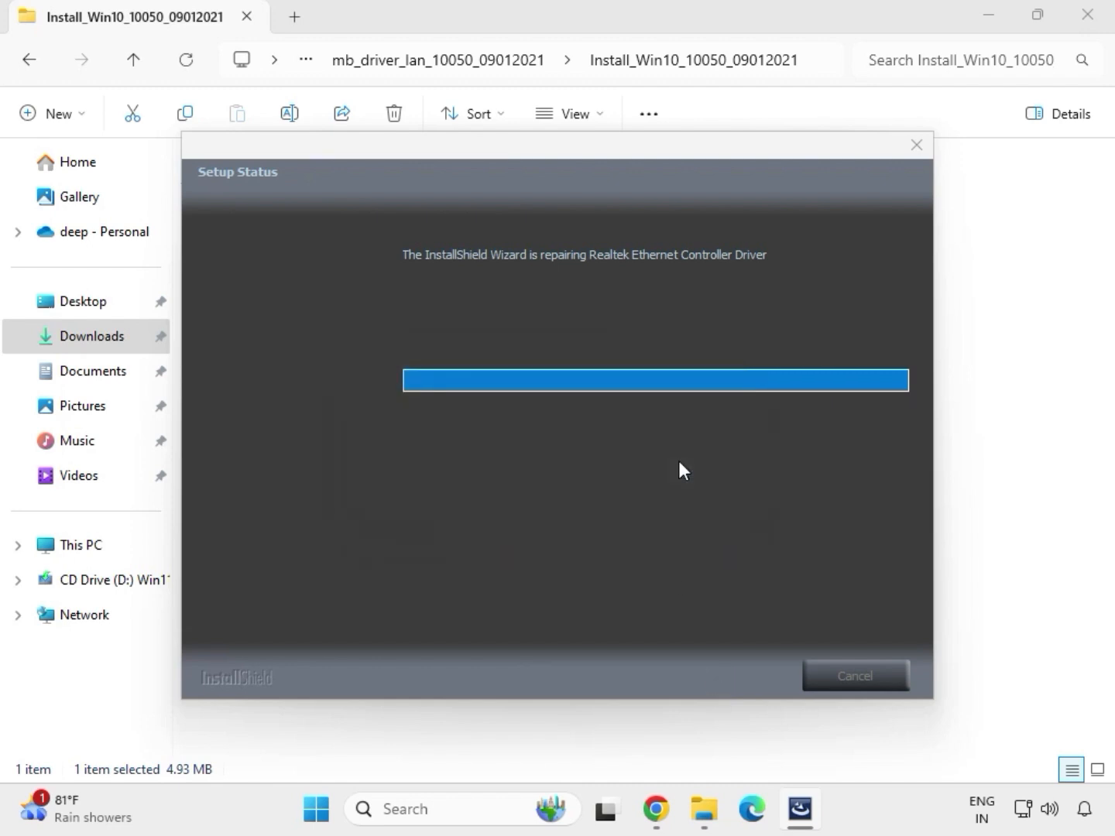
click(693, 675)
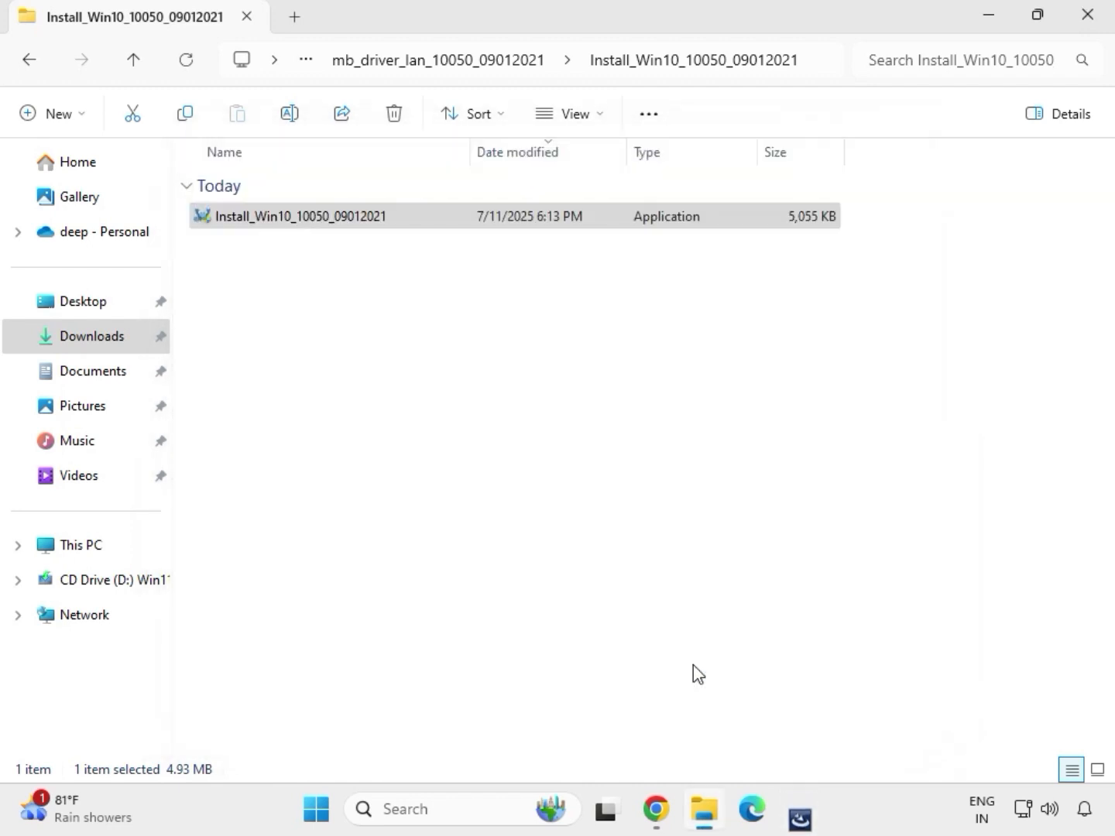
Try to install the Intel Serial IO driver by running SetupSerialIO as administrator from the extracted mb_driver_serialio_30.100.2132.2_n folder, allowing device changes
click(31, 61)
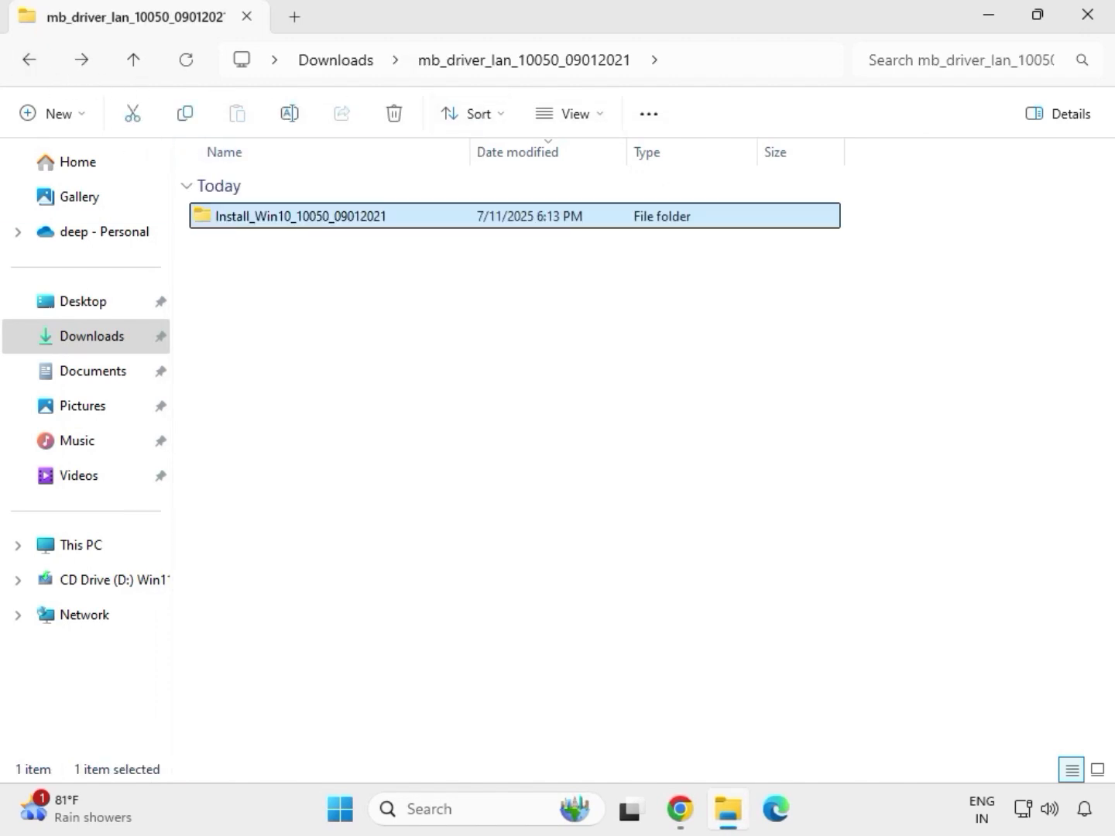
click(30, 60)
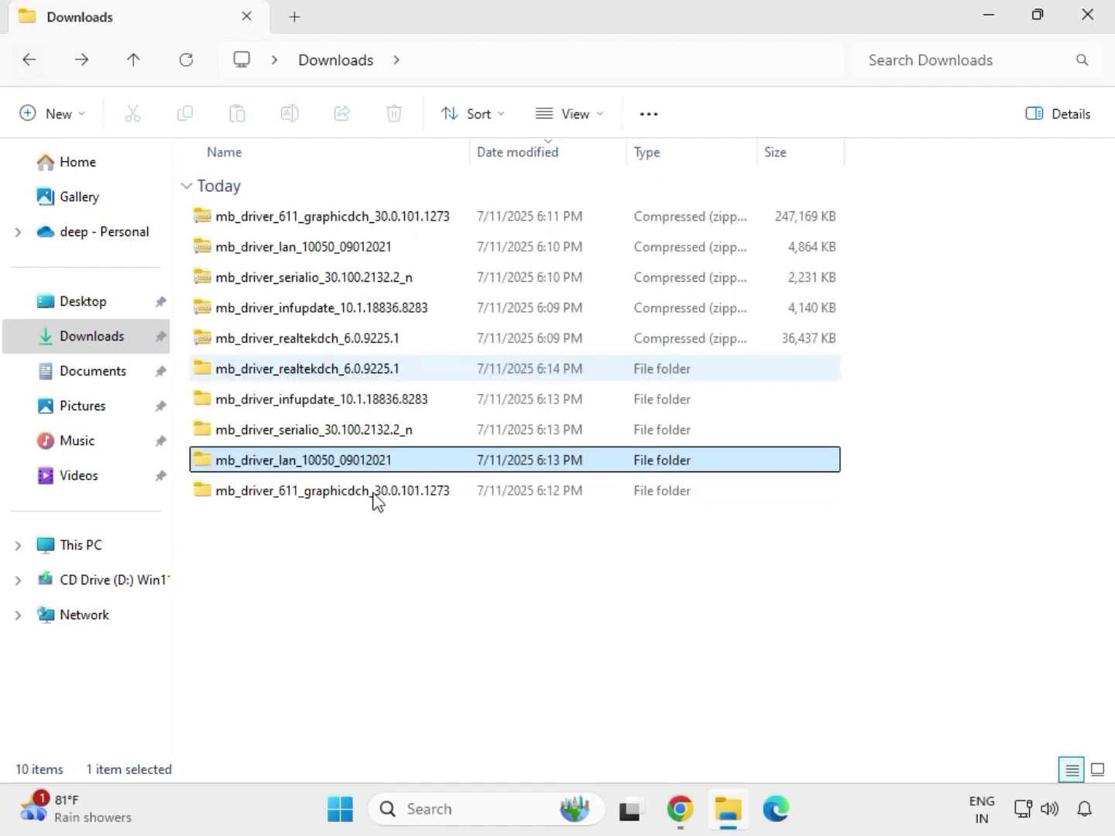
double_click(313, 430)
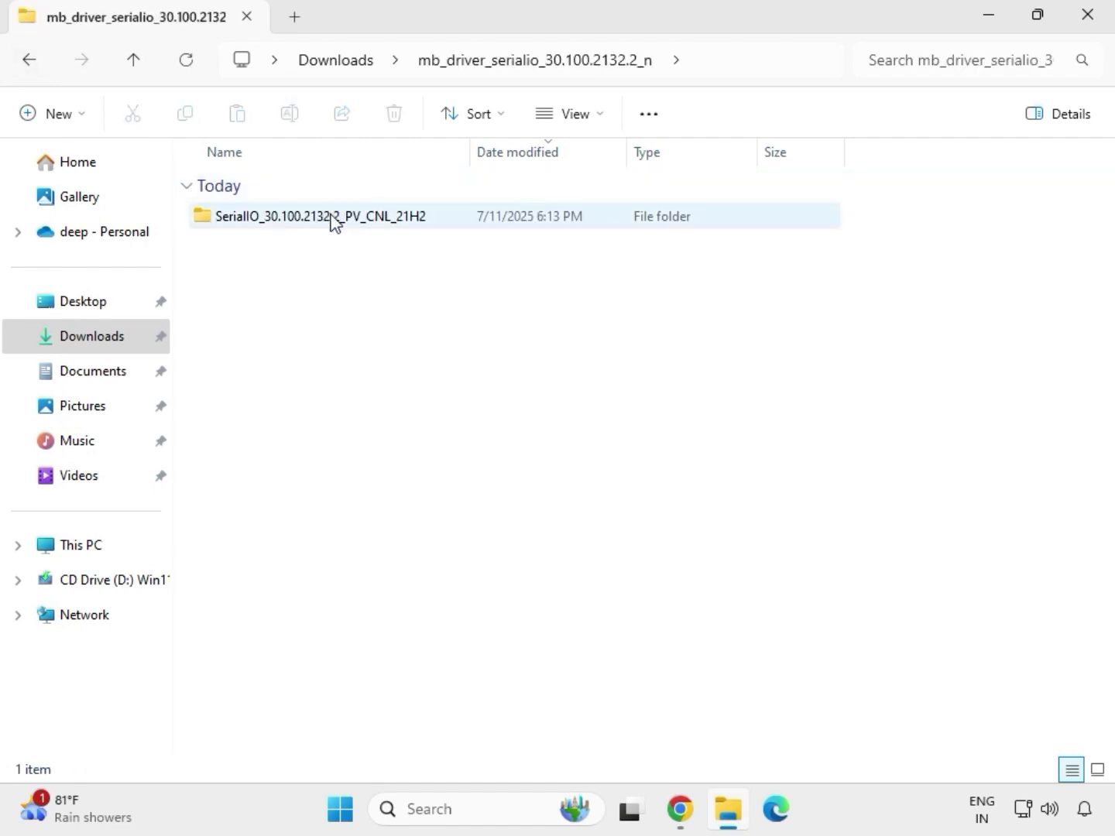
double_click(332, 222)
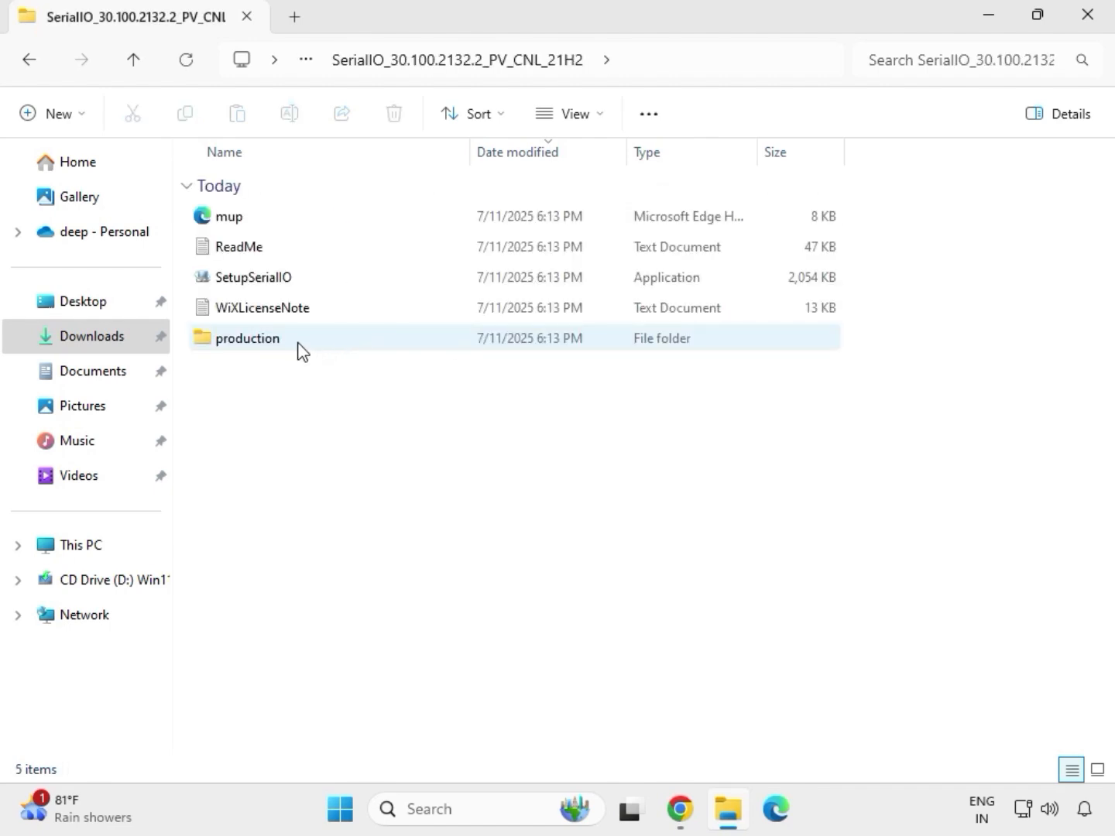
click(281, 289)
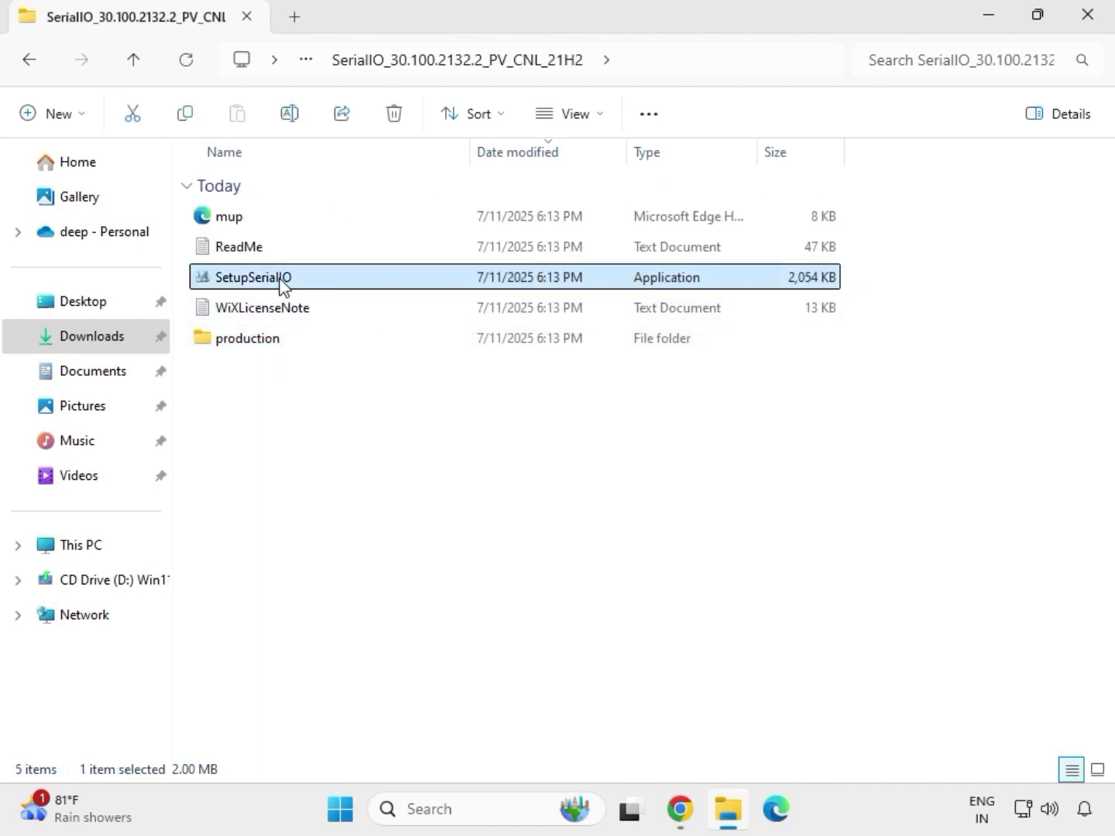
right_click(281, 282)
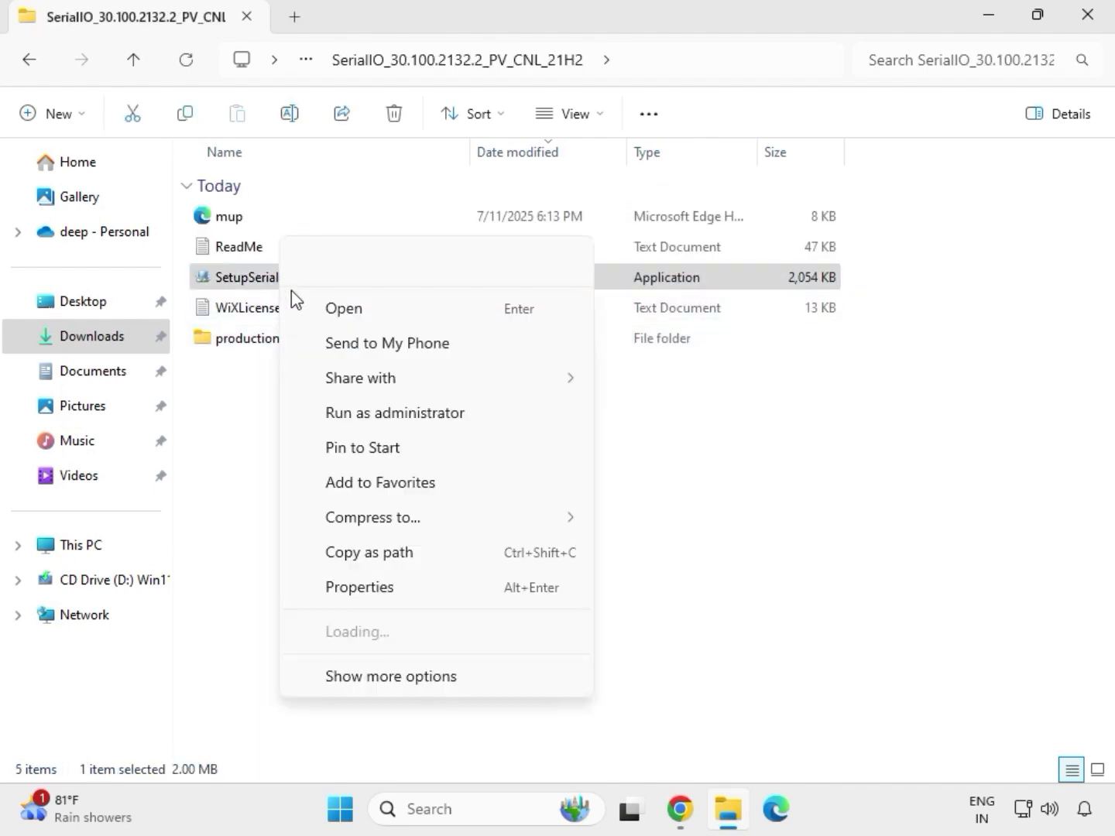
click(386, 413)
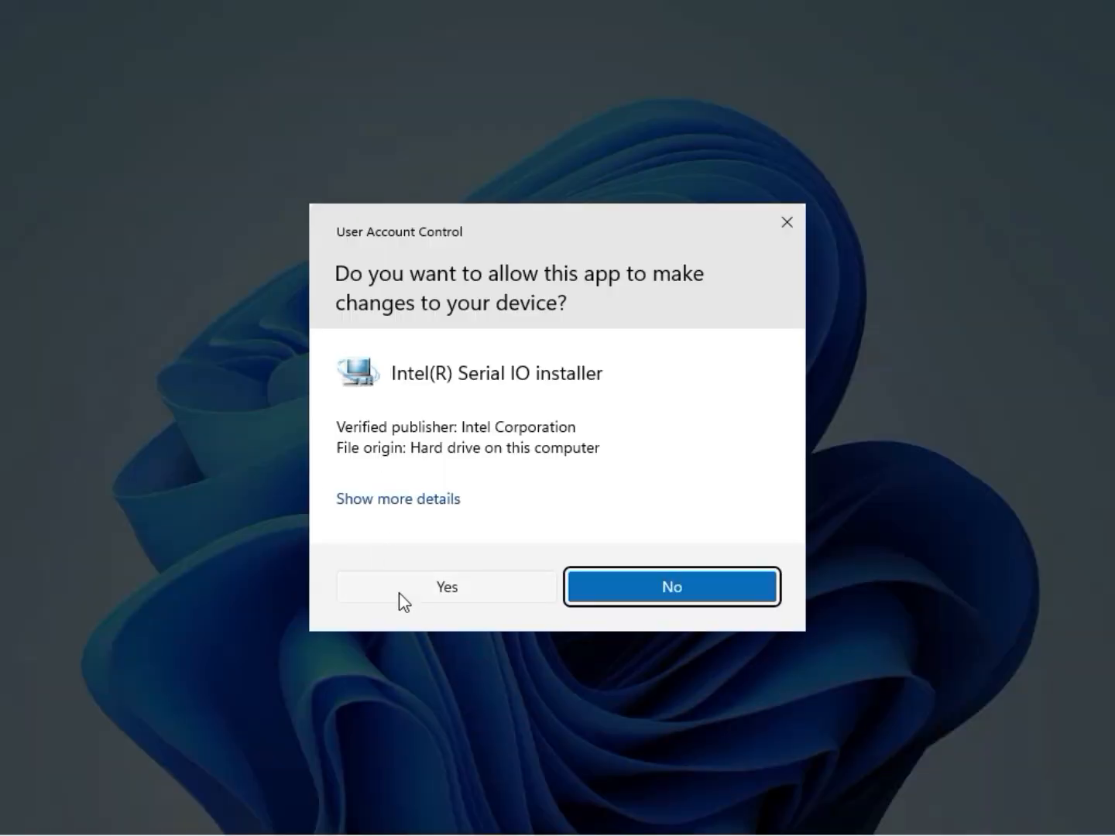
click(441, 590)
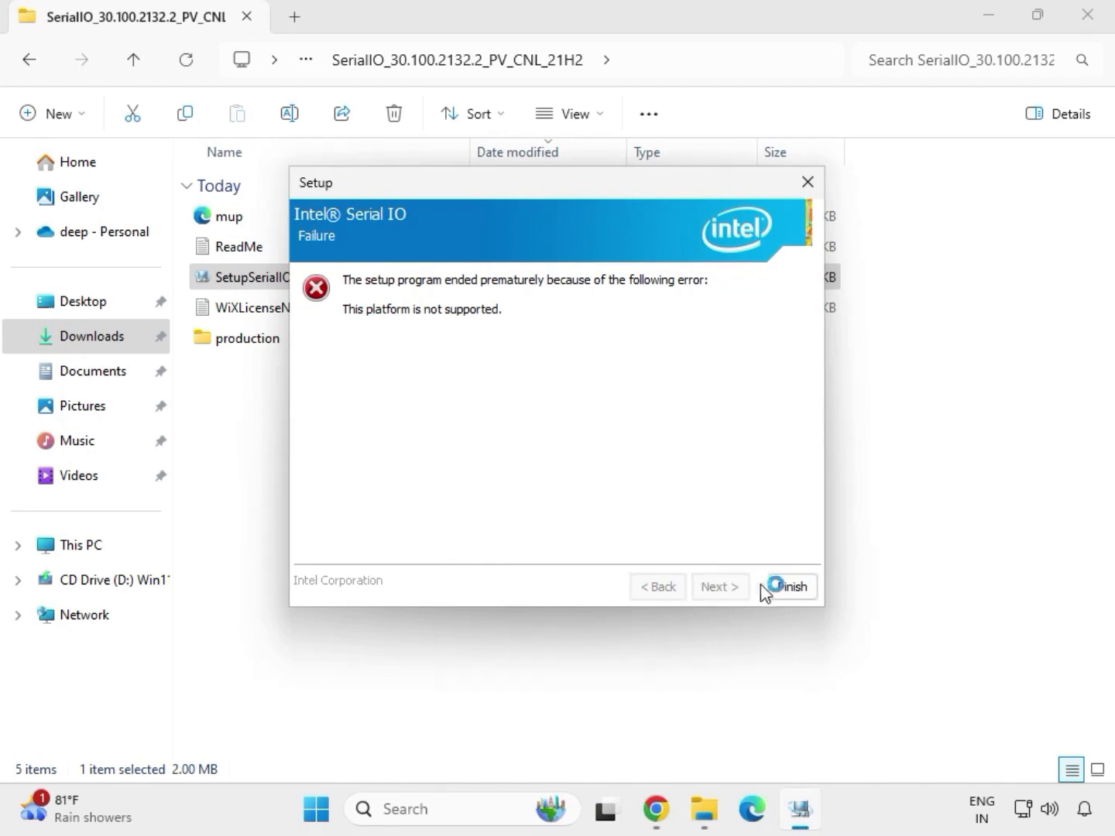
click(790, 588)
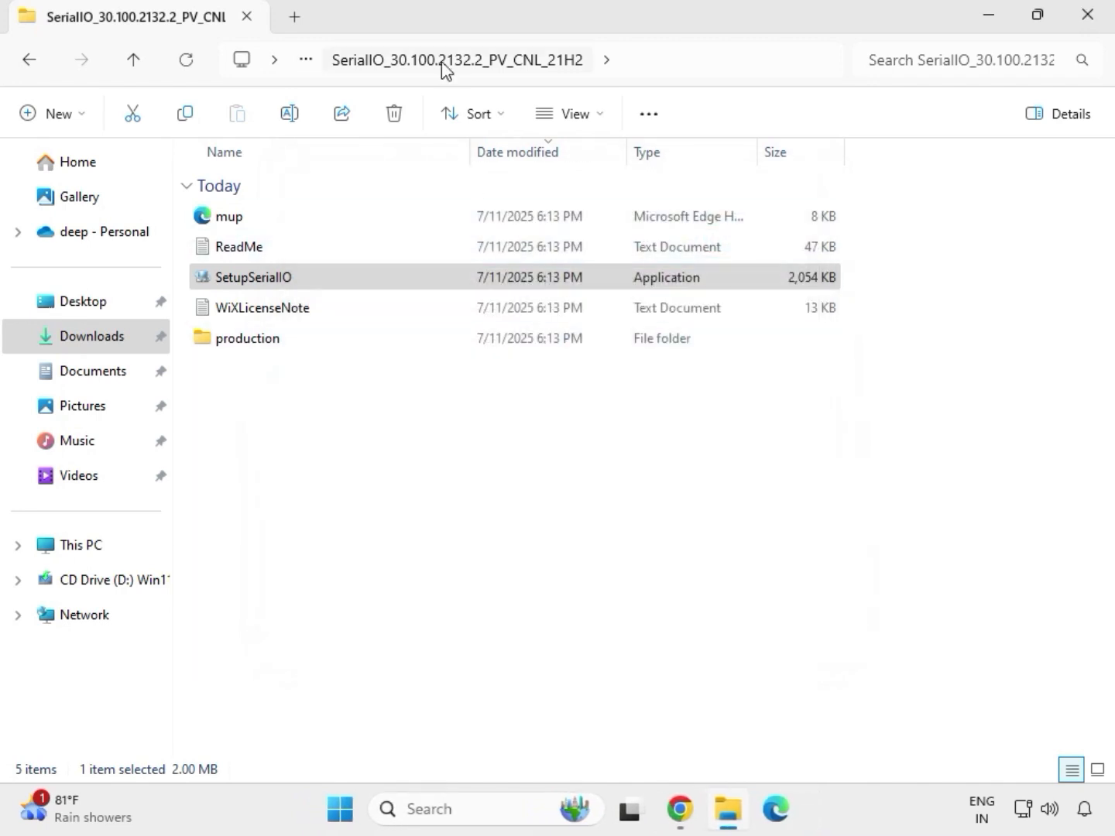
Run SetupChipset as administrator from the Chipset-10.1.18836.8283-Public-MUP folder inside the extracted mb_driver_infupdate_10.1.18836.8283 folder and allow device changes
click(34, 68)
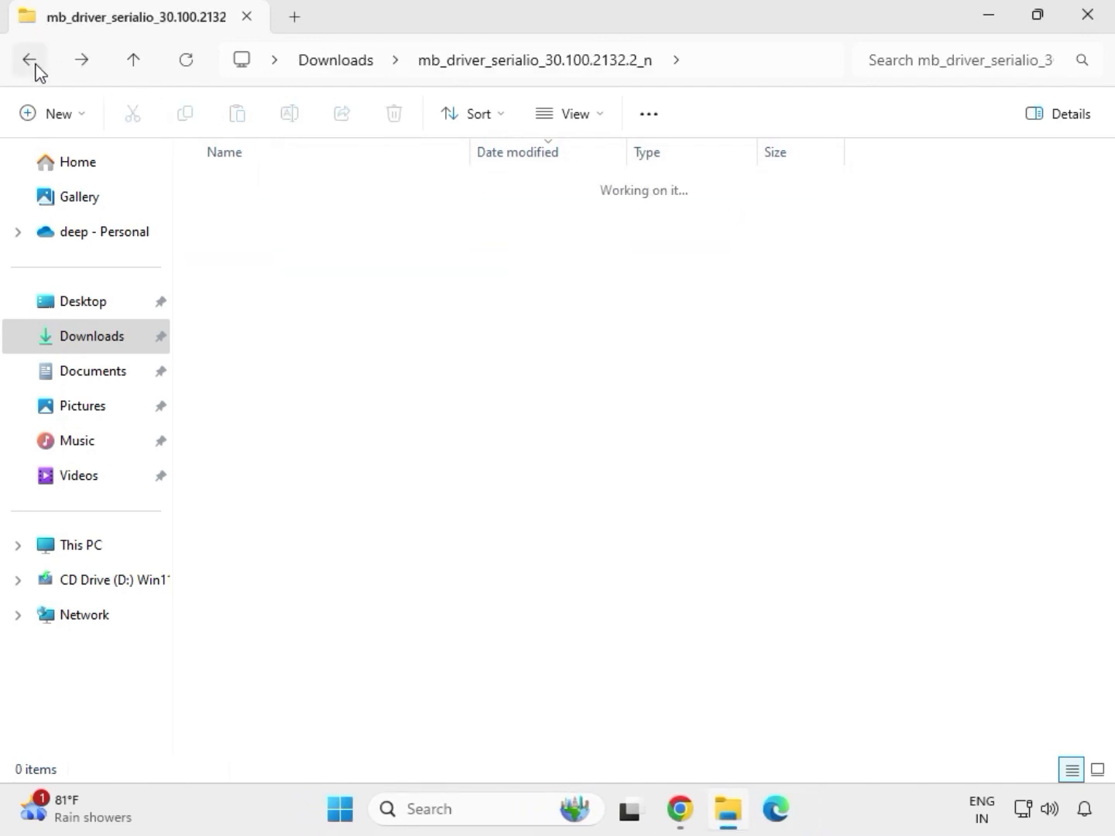
click(36, 68)
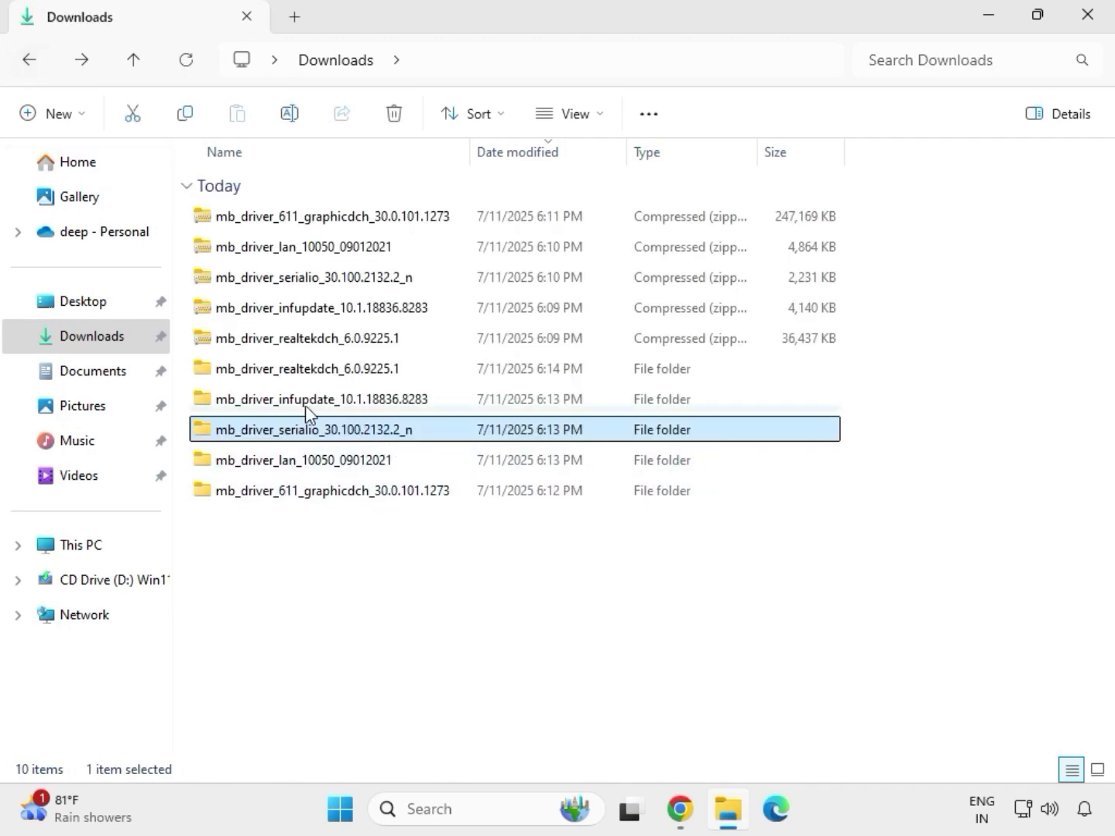
click(291, 401)
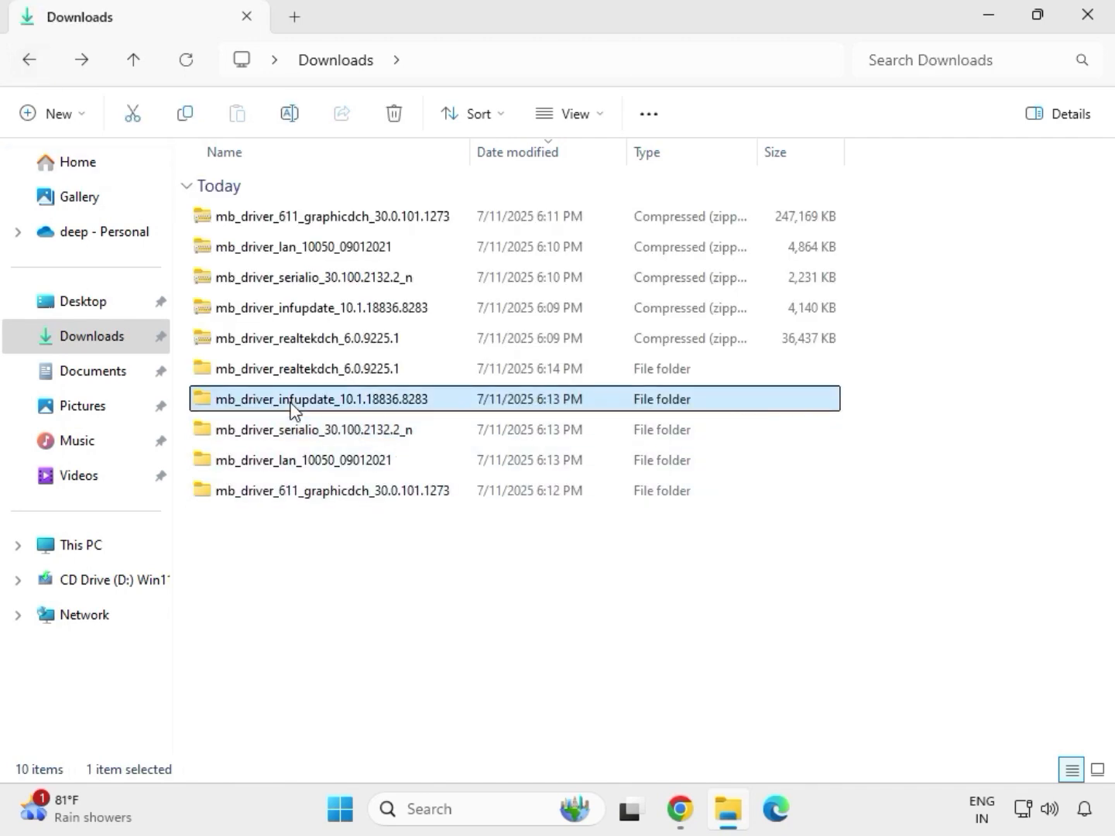
double_click(292, 403)
click(295, 218)
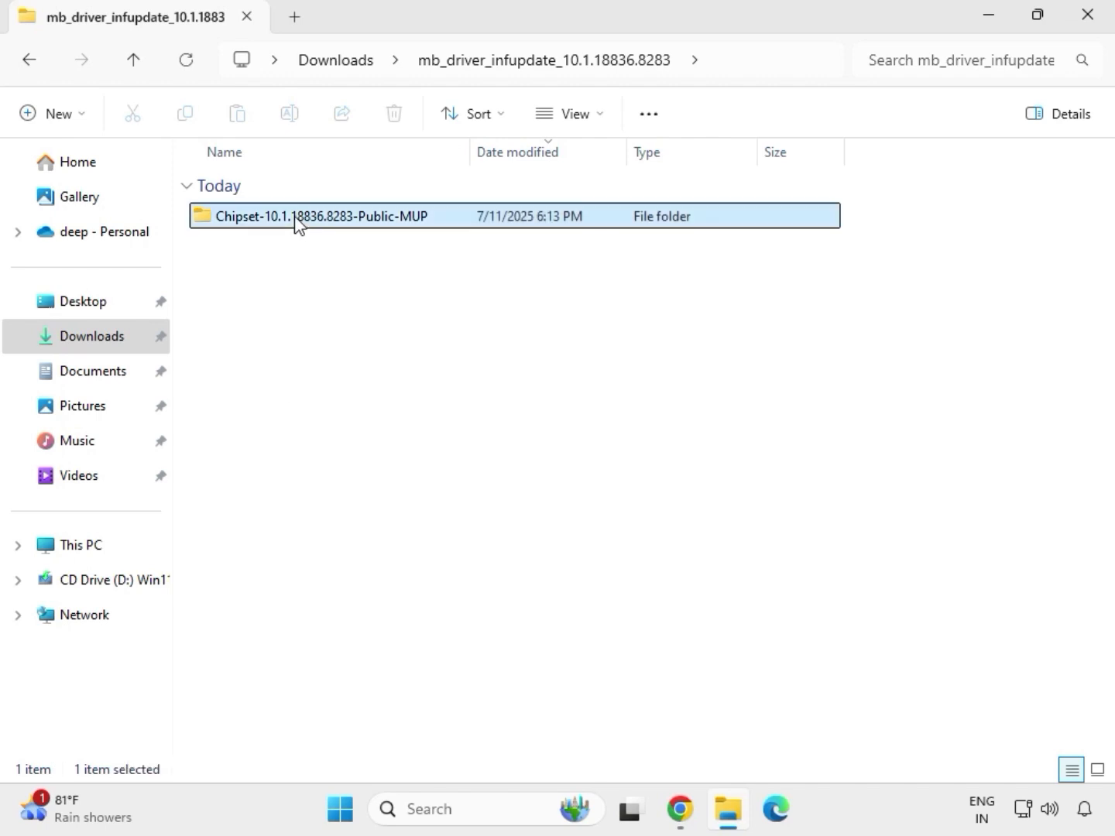
double_click(295, 219)
click(316, 248)
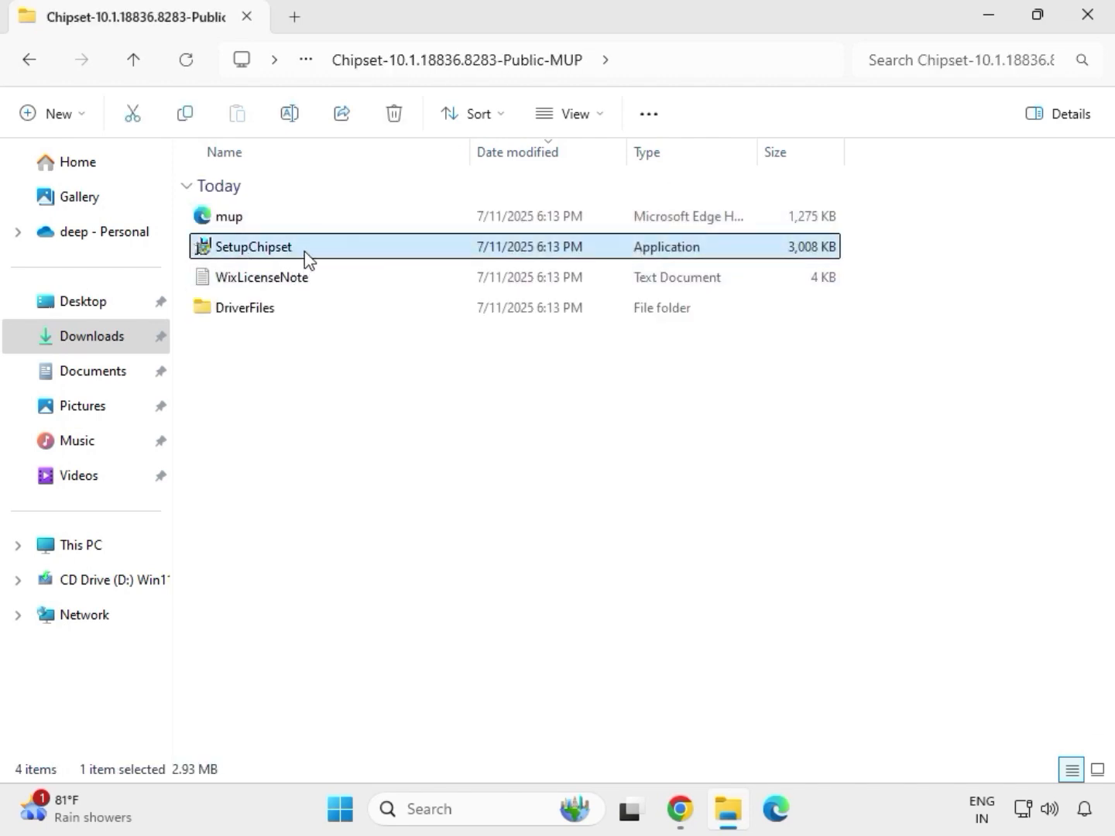
right_click(314, 262)
click(393, 408)
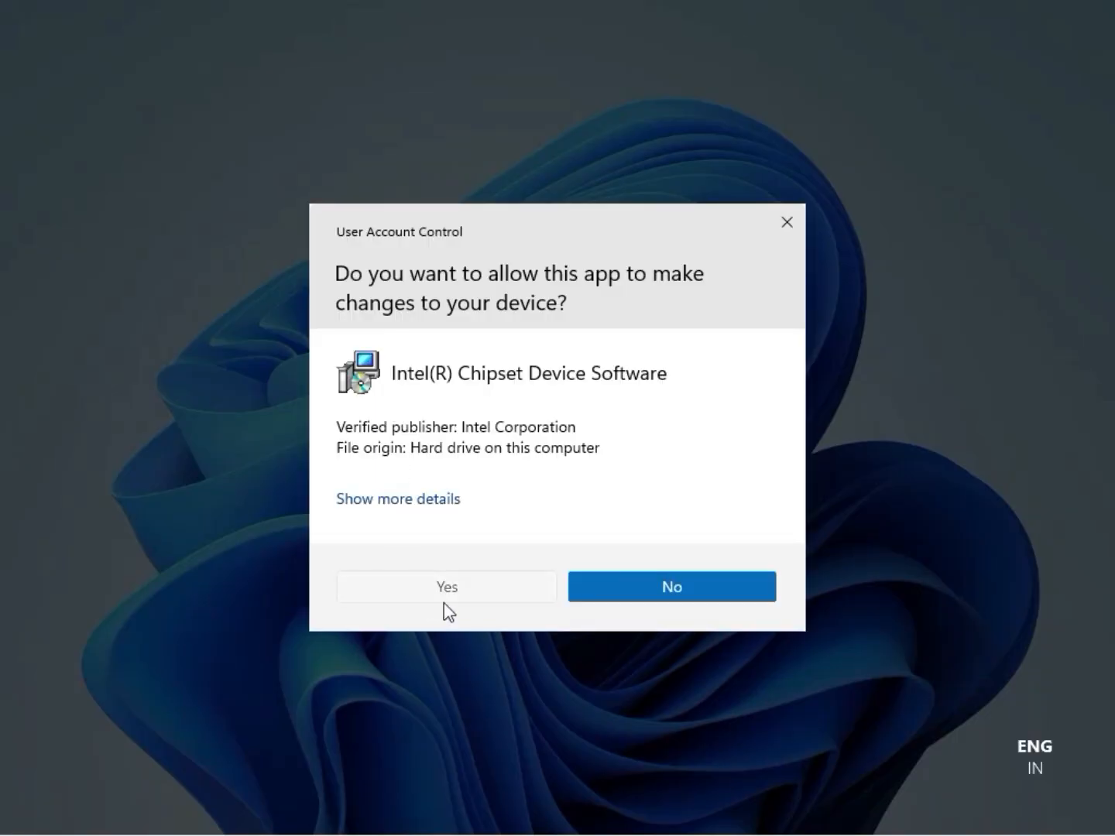
click(448, 589)
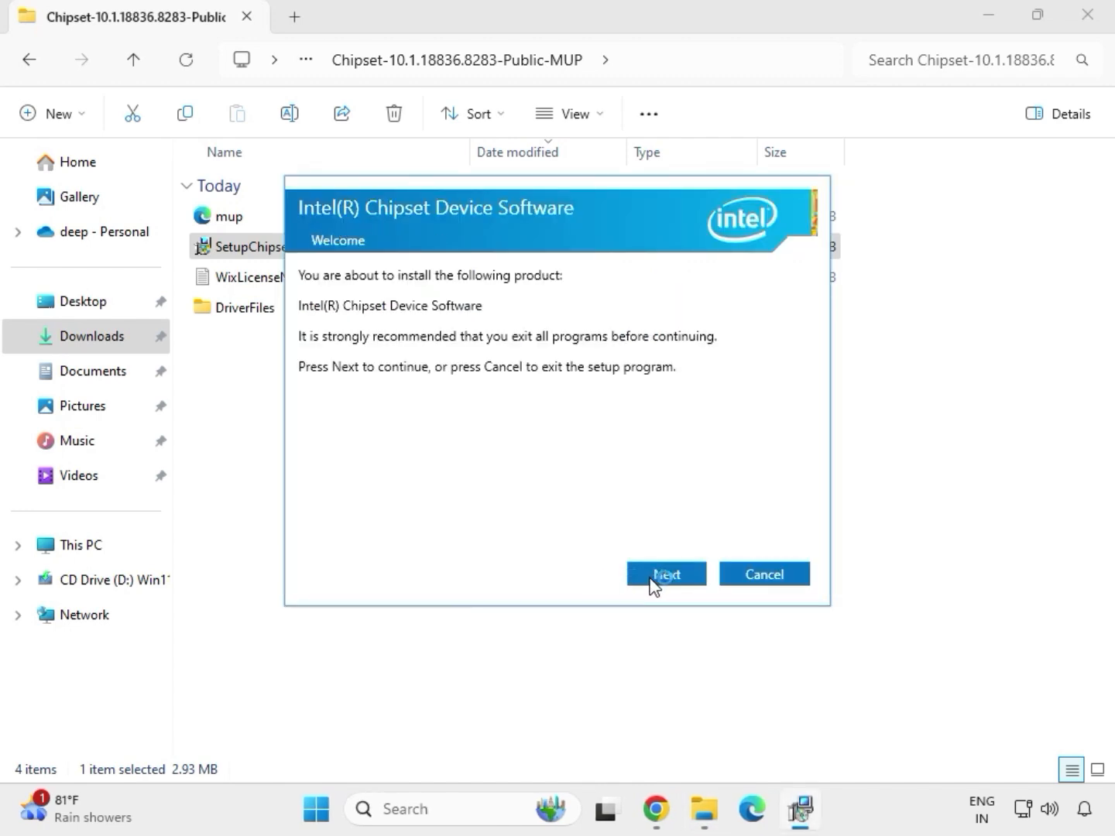
Try to install the Intel Chipset Device Software and close its setup
click(651, 578)
click(652, 576)
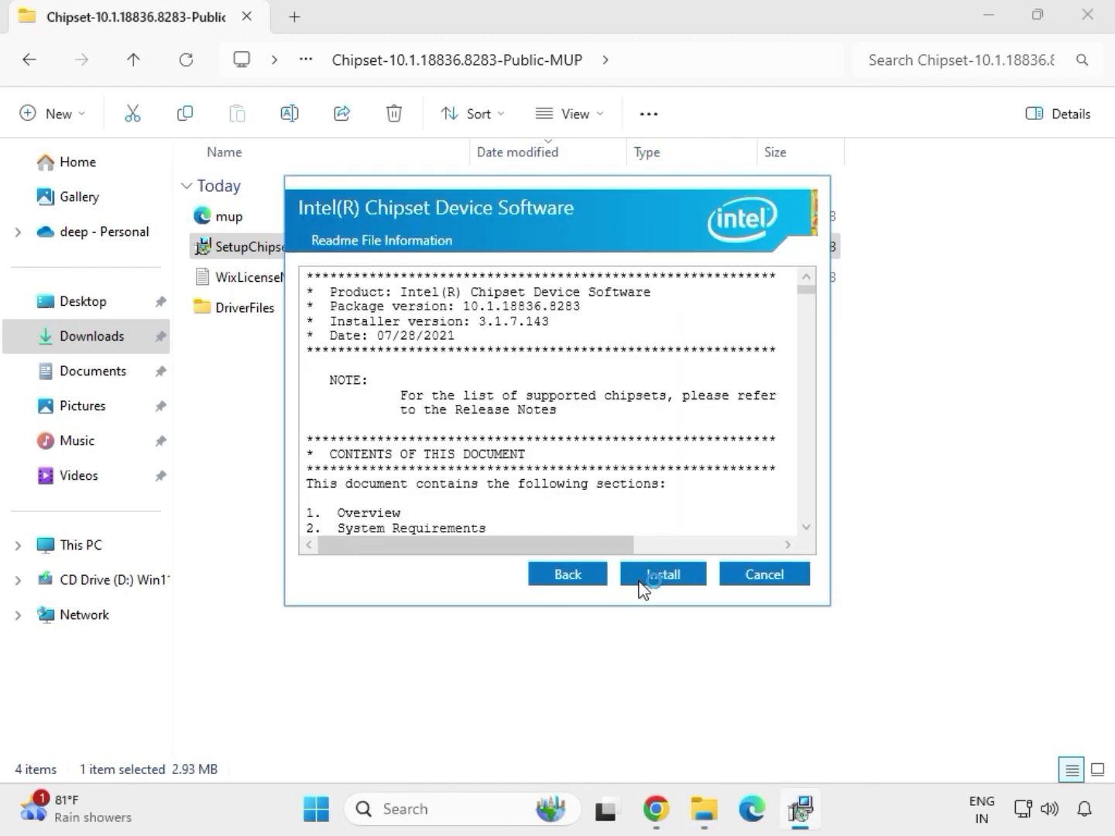
click(676, 581)
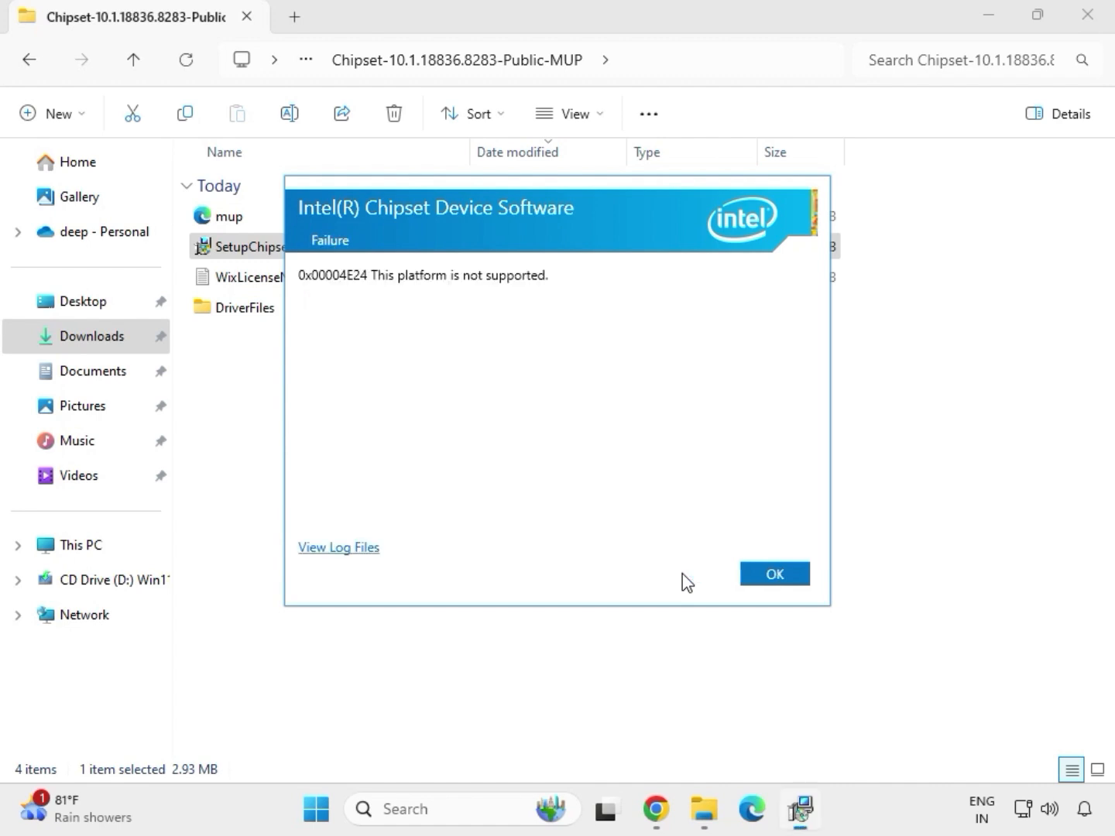
click(750, 581)
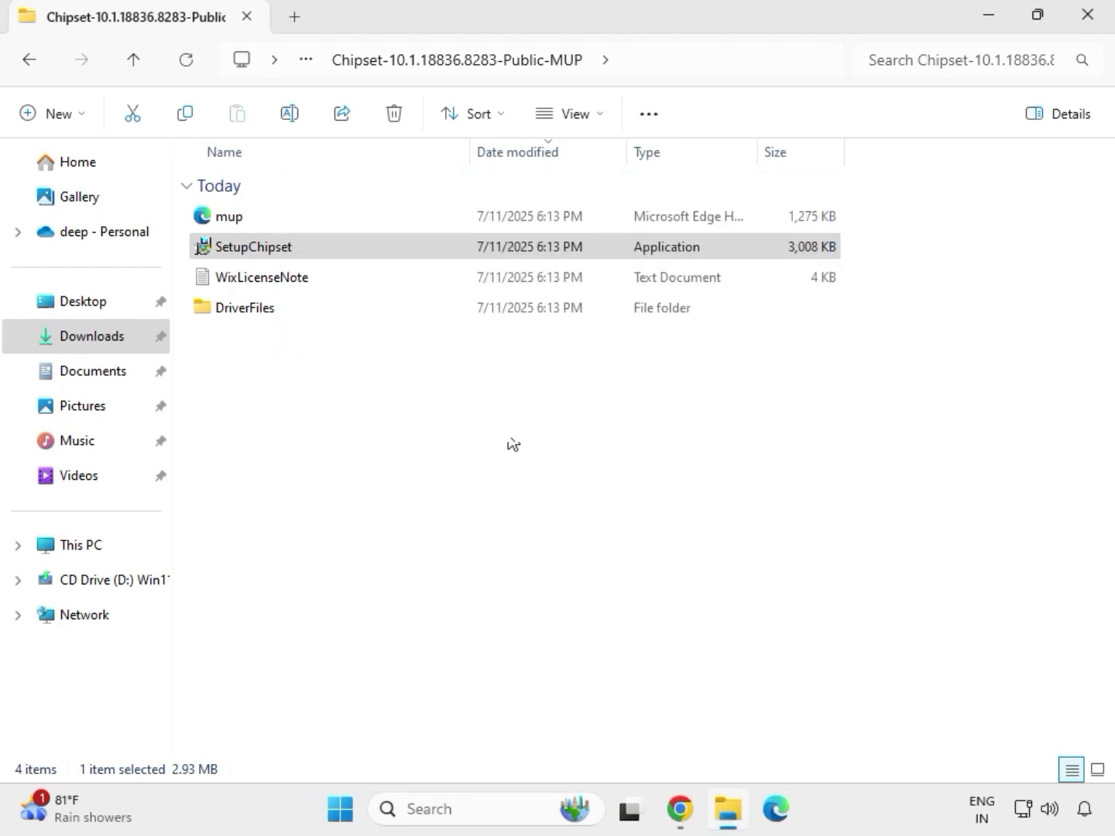
Look inside the extracted mb_driver_realtekdch_6.0.9225.1 folder, then return to Downloads and select the extracted graphics driver folder
key(BackSpace)
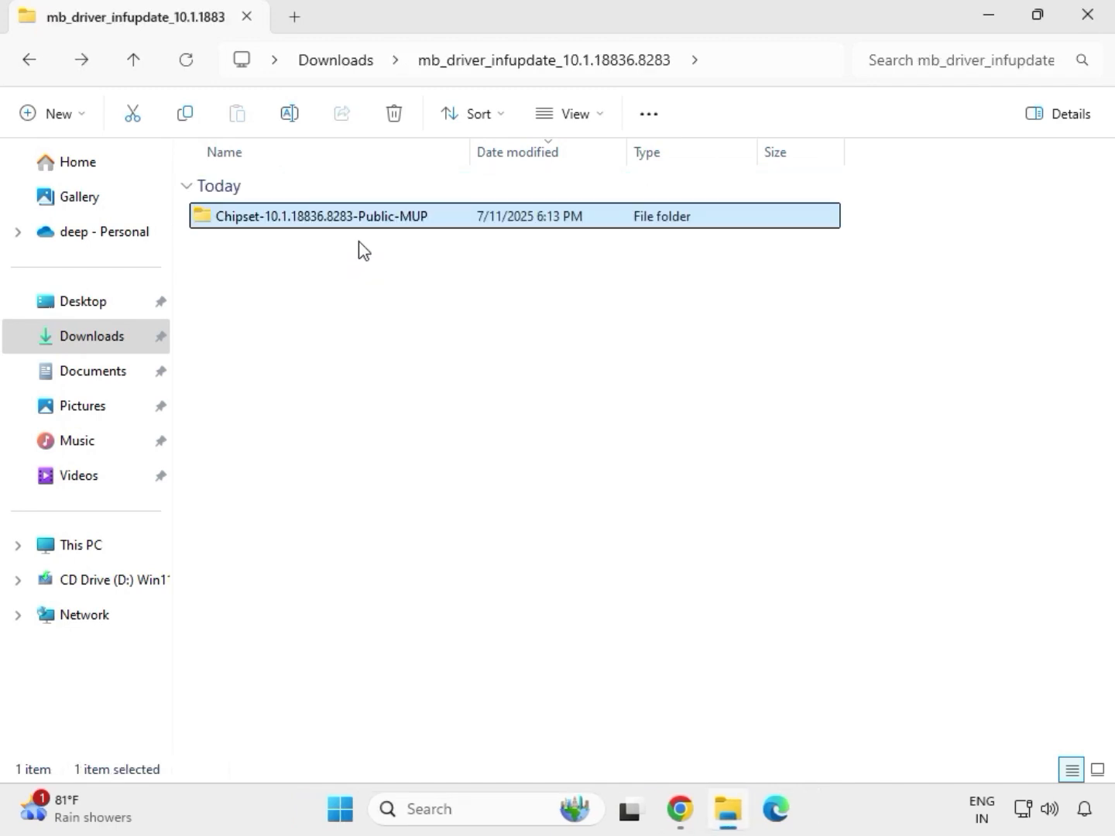
key(BackSpace)
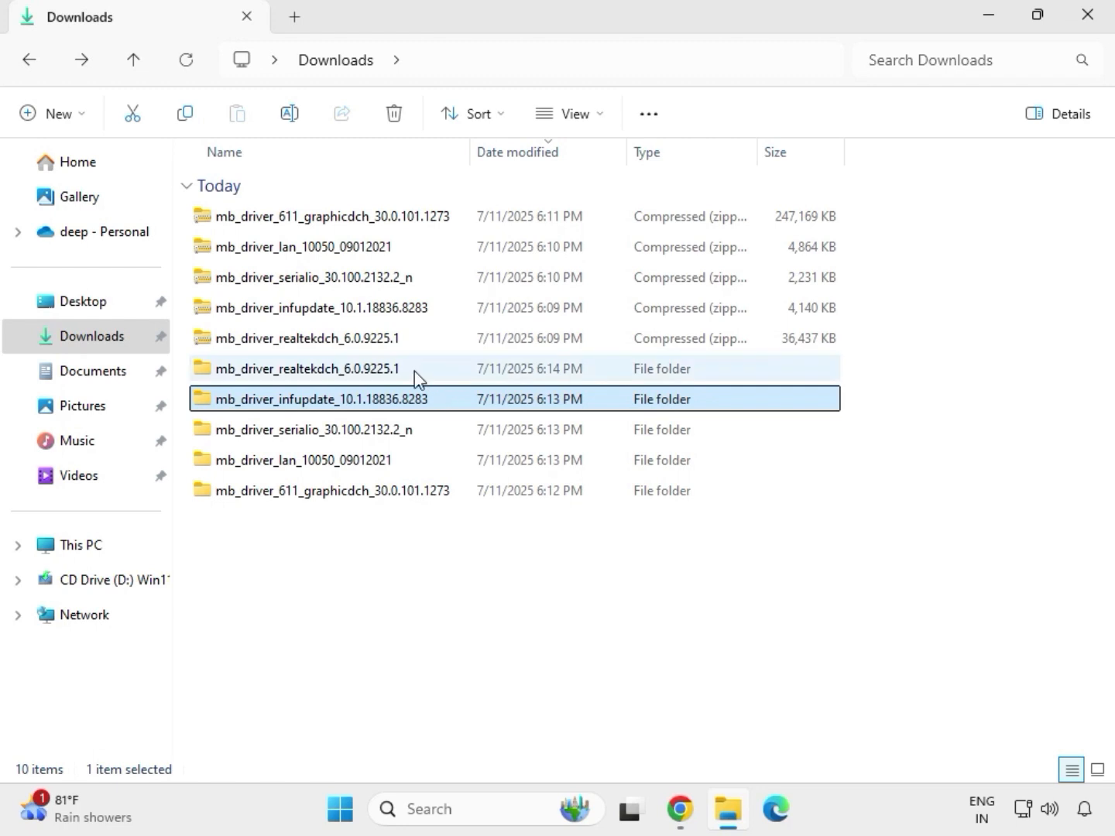
double_click(415, 371)
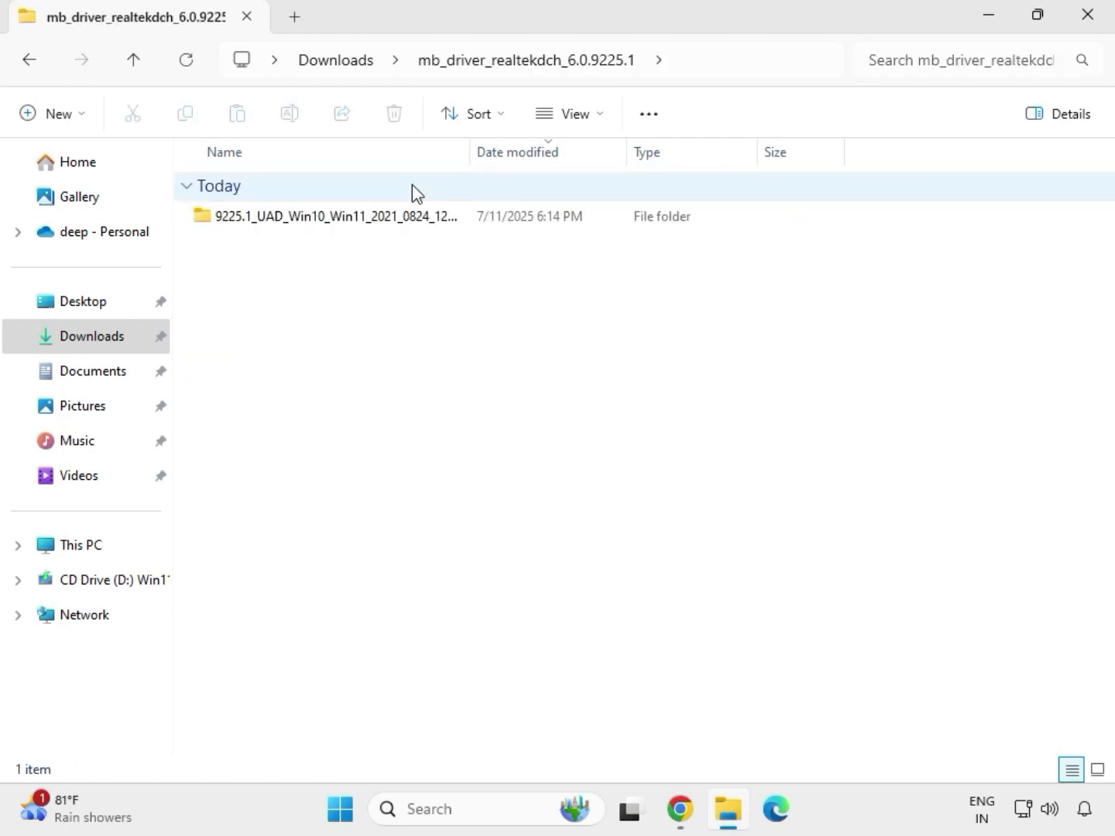
click(342, 64)
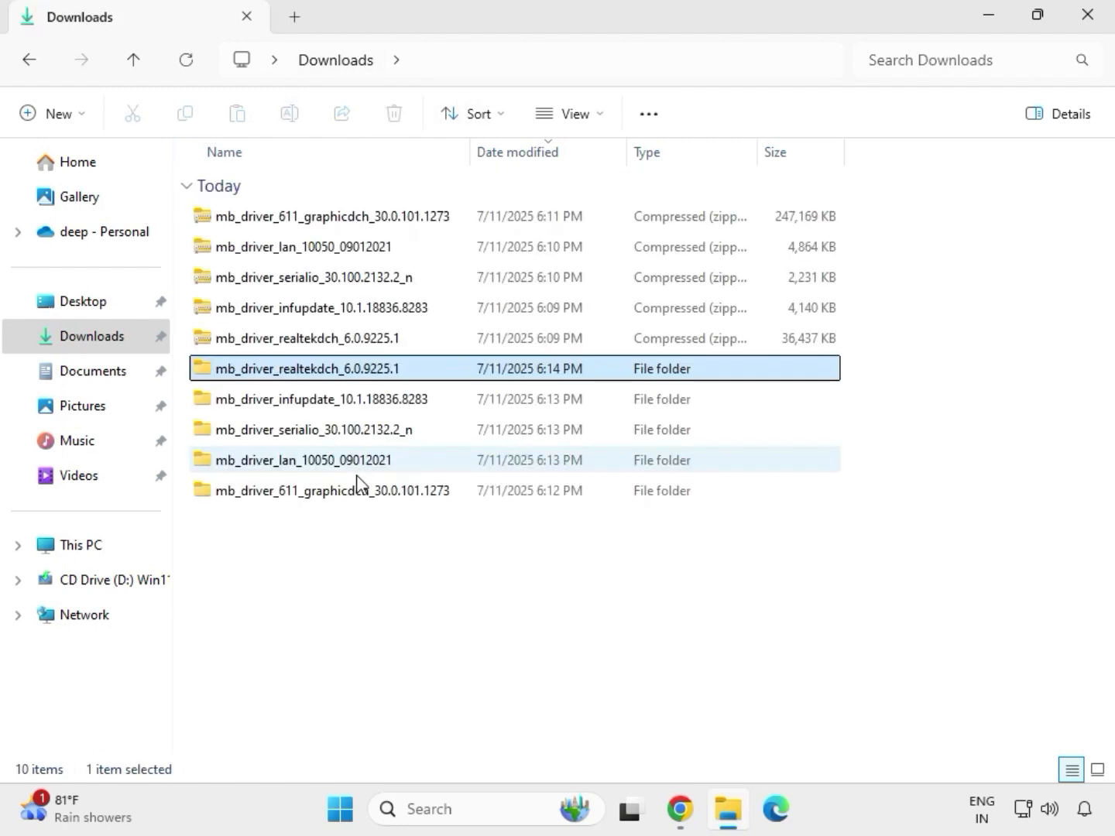
click(326, 496)
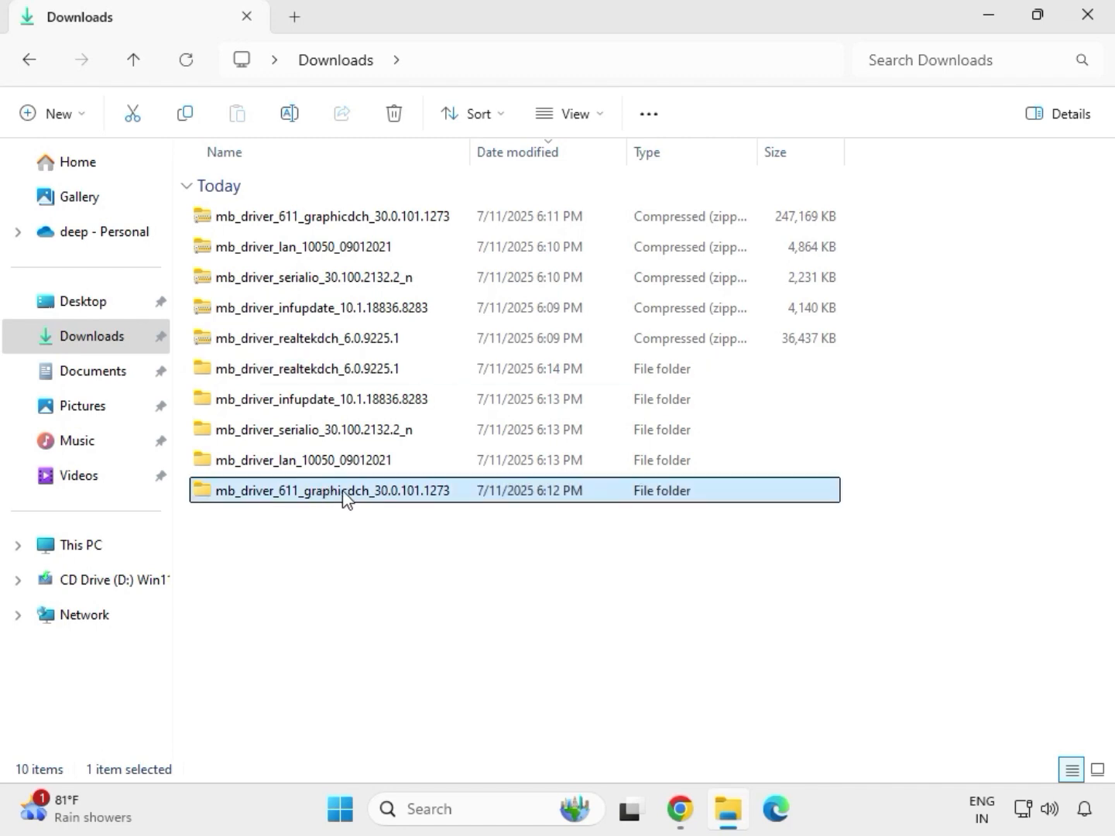
Run the mb_driver_611_graphicdch_30.0.101.1273 application as administrator from its extracted folder and allow device changes
double_click(343, 496)
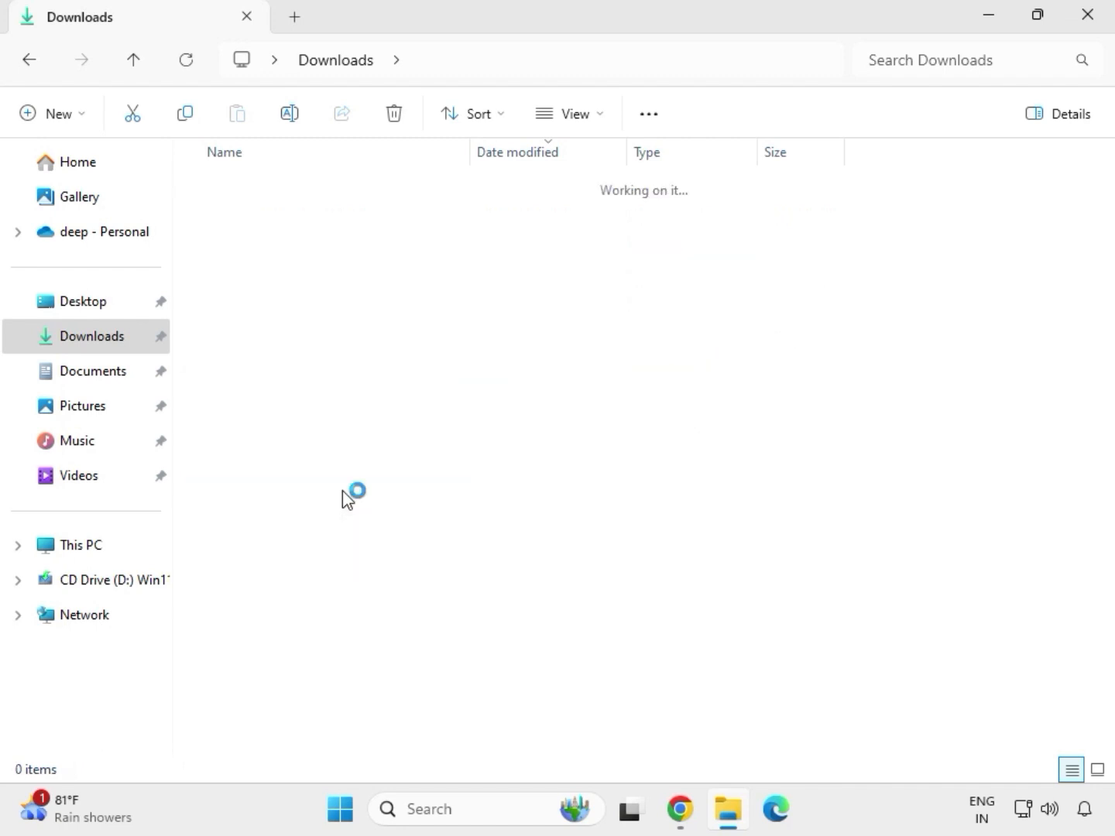
click(306, 222)
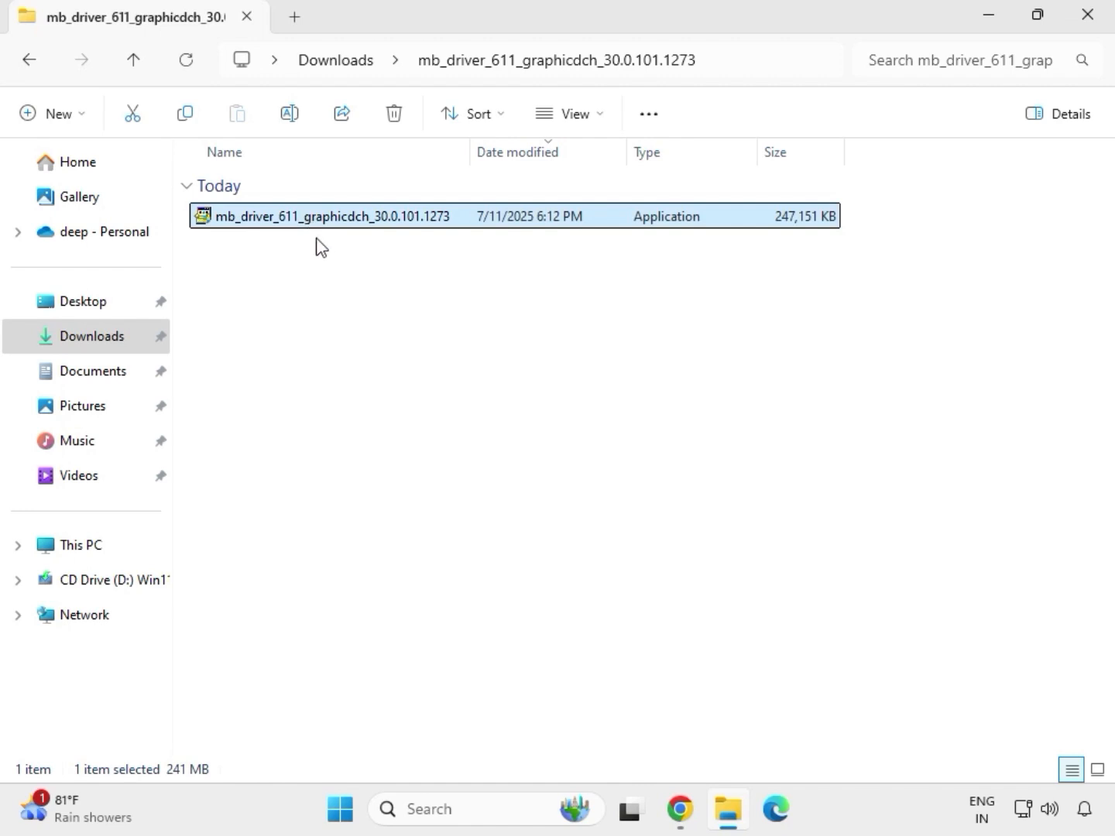
right_click(319, 227)
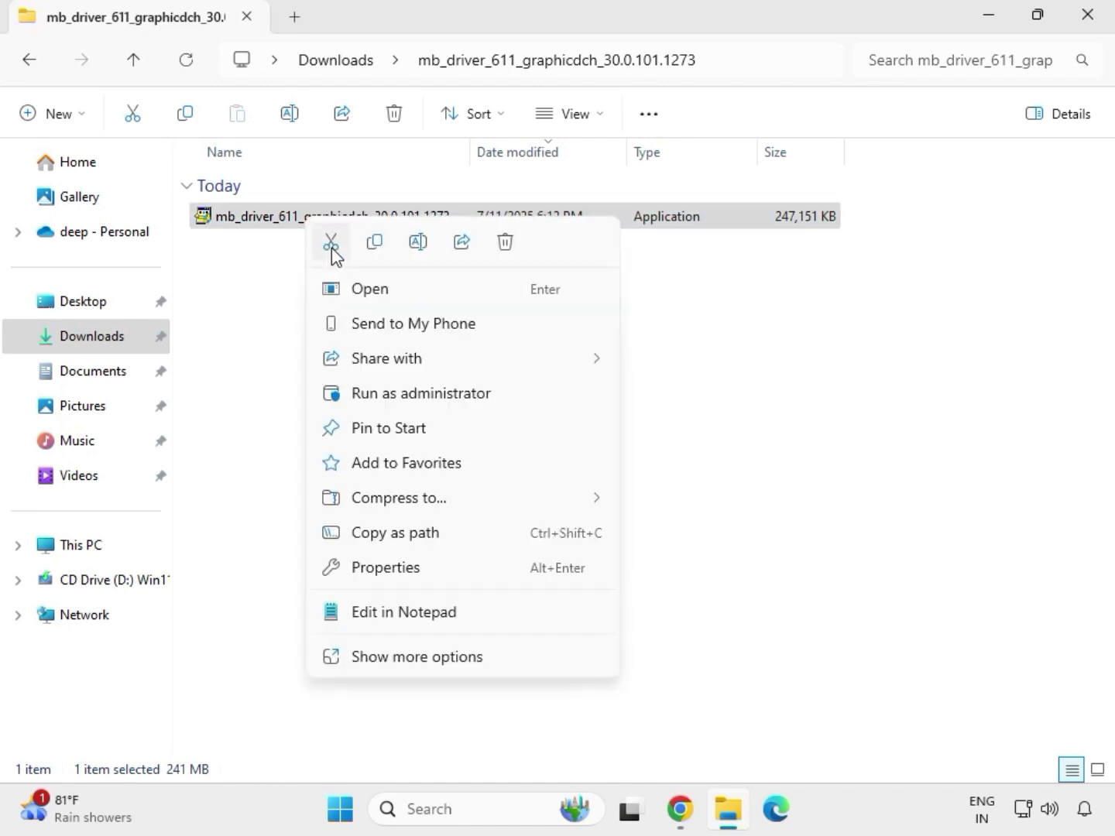
click(426, 394)
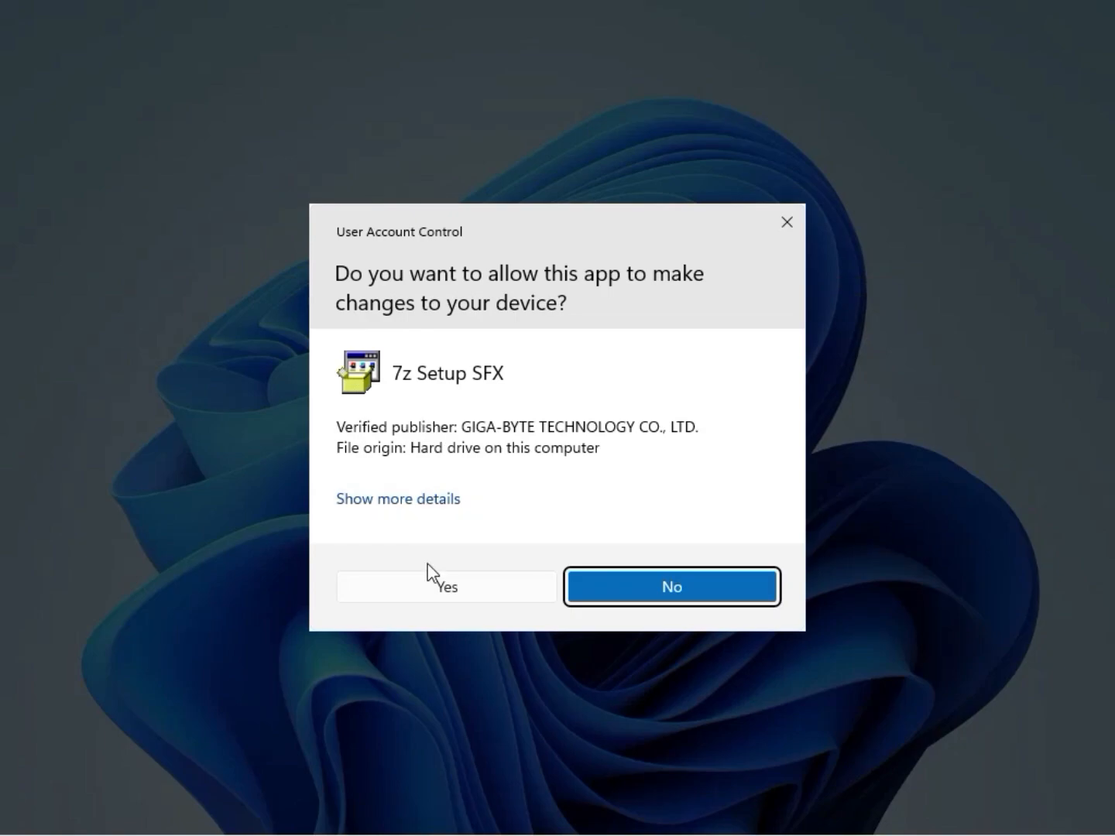
click(429, 582)
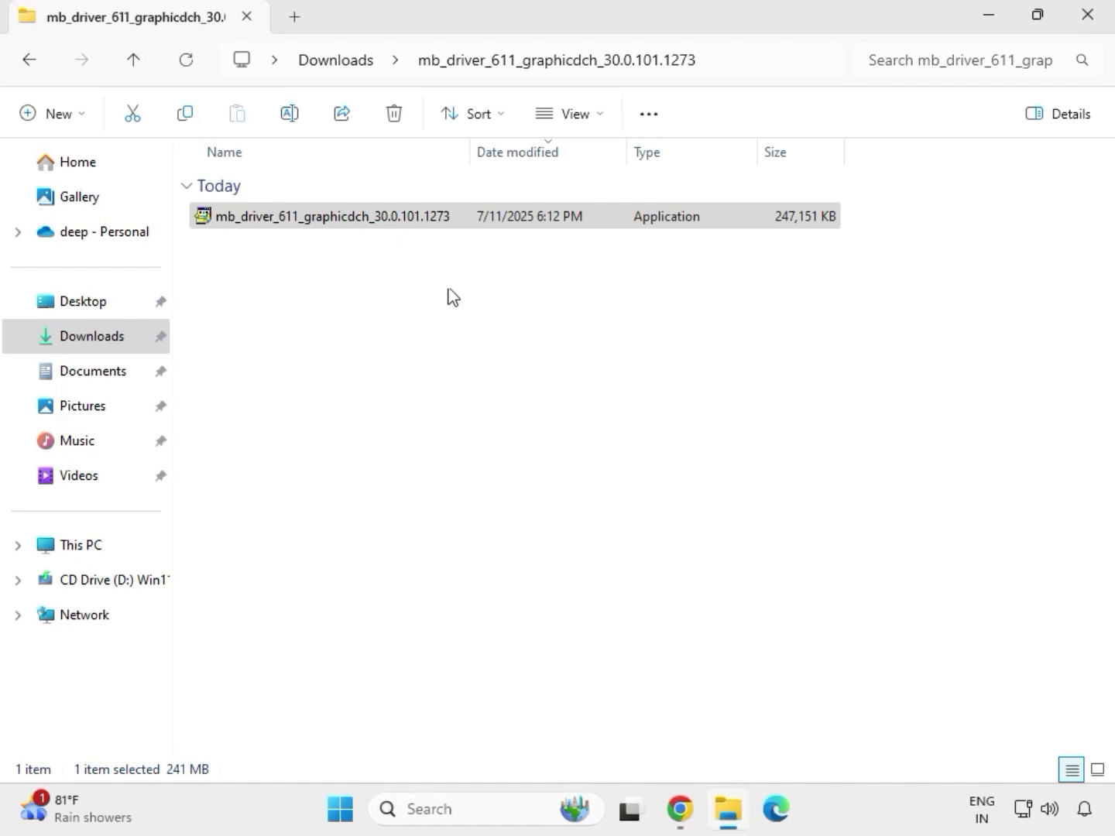
Install the Realtek Audio Driver by running Setup as administrator from the 9225.1_UAD_Win10_Win11 folder inside the extracted mb_driver_realtekdch_6.0.9225.1 folder, finishing without restarting the computer
click(348, 62)
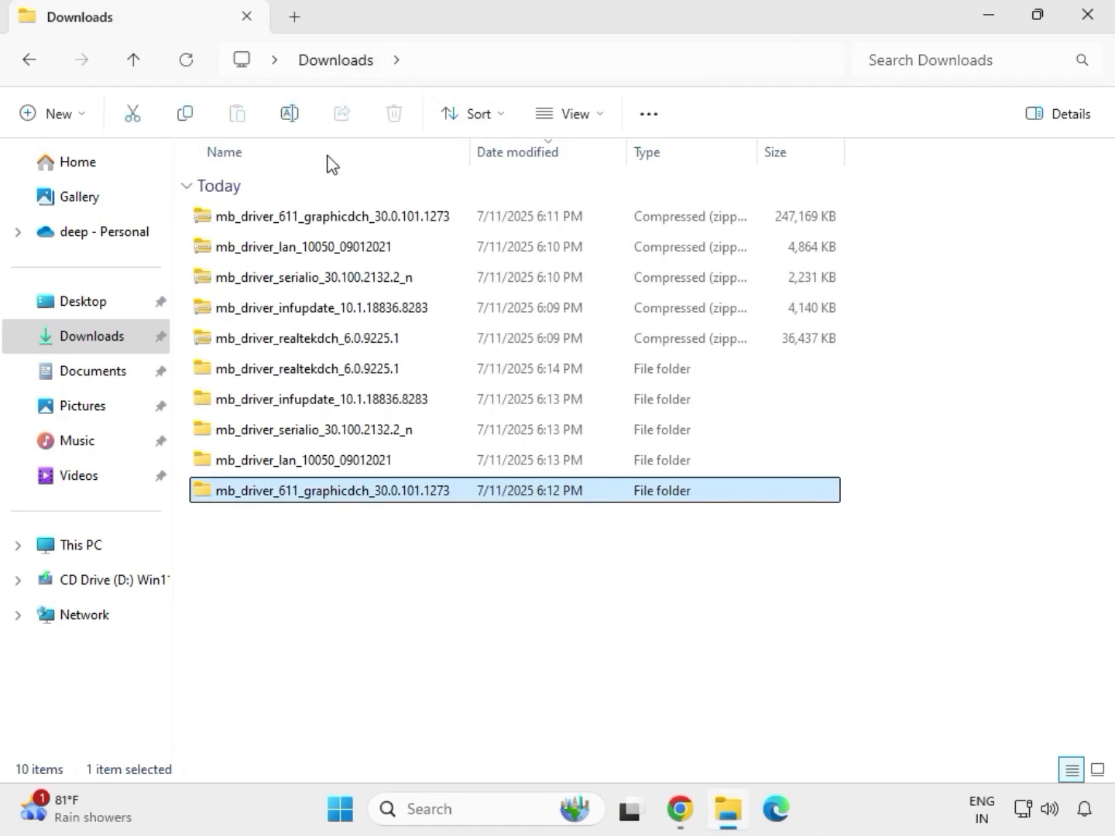
double_click(345, 370)
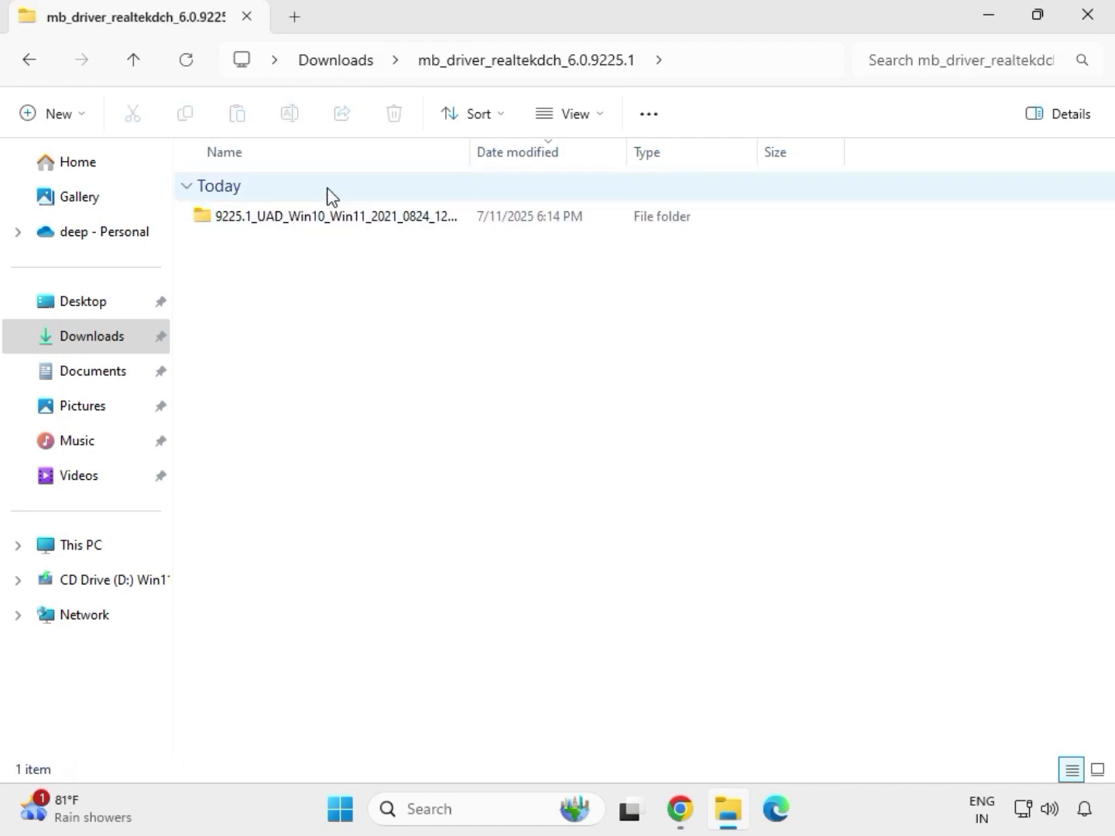
double_click(332, 217)
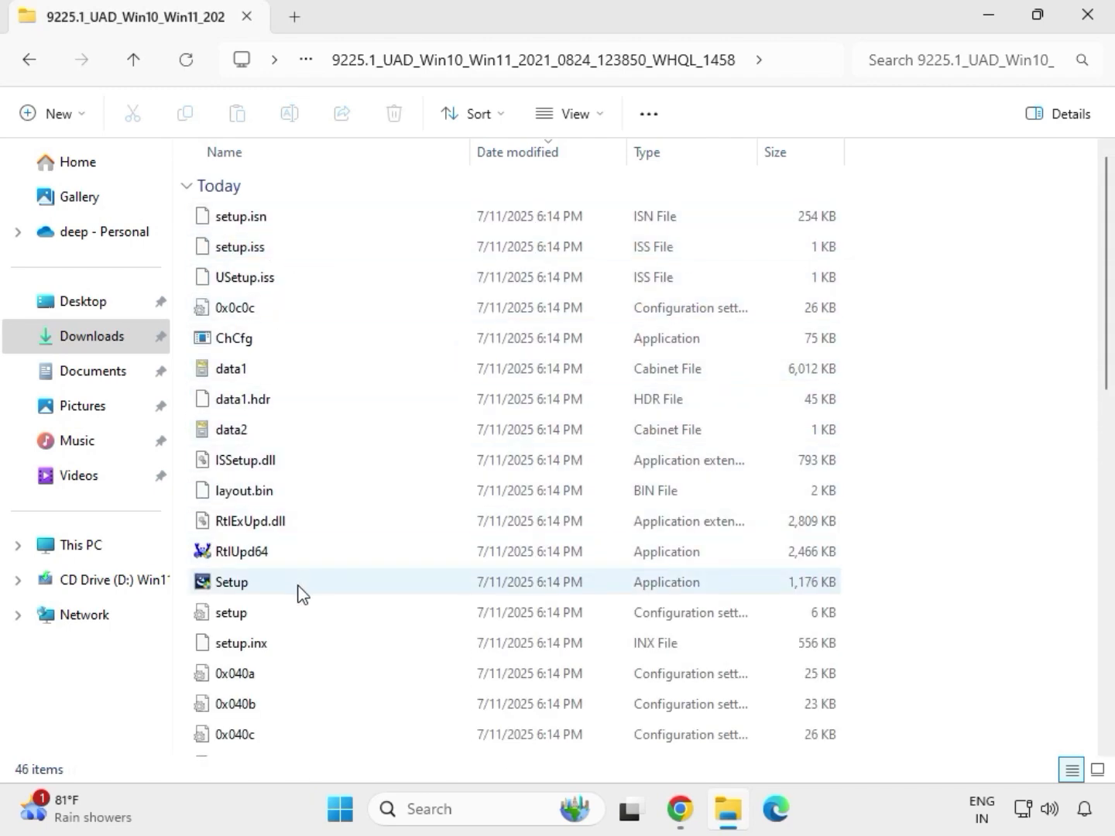
click(238, 586)
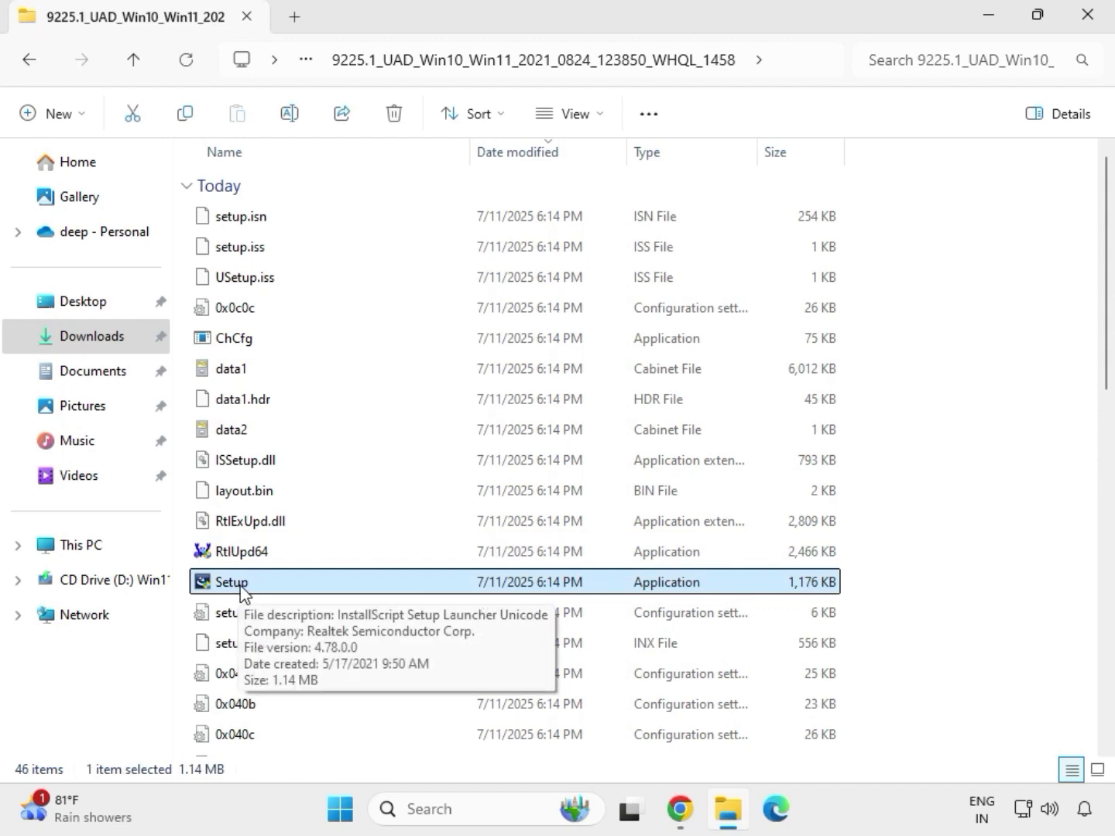
right_click(256, 591)
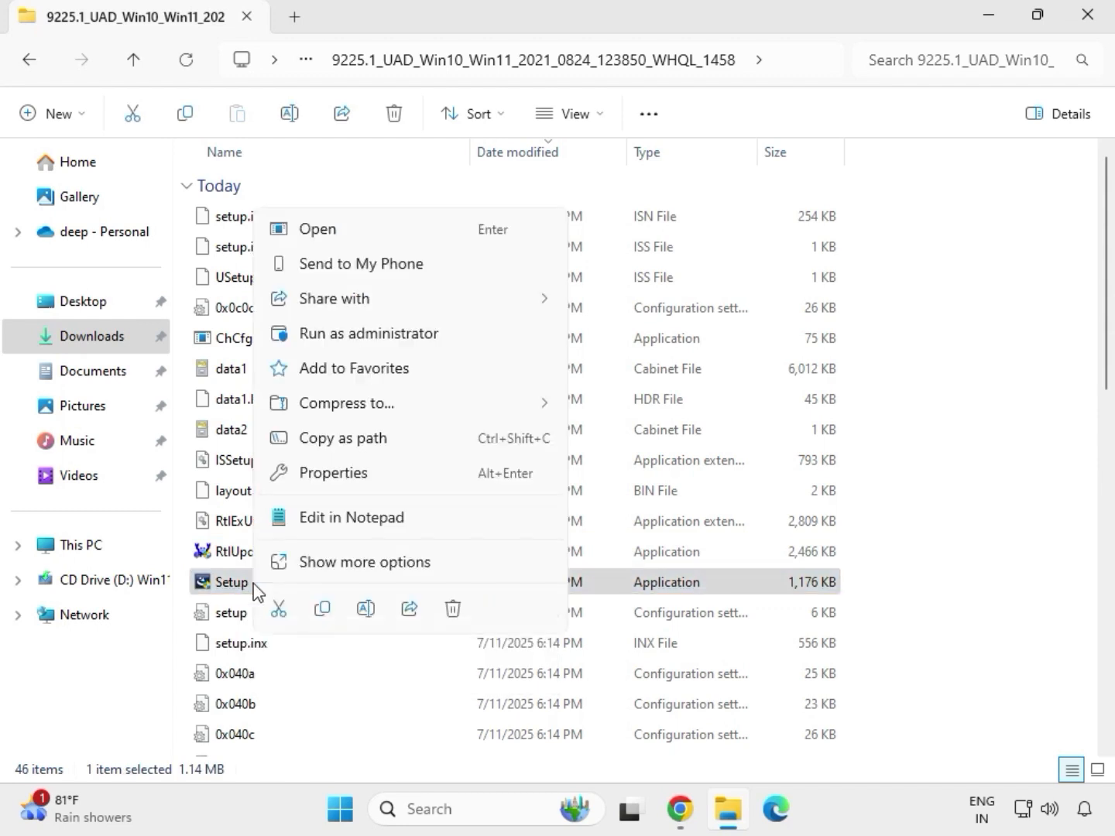
click(345, 339)
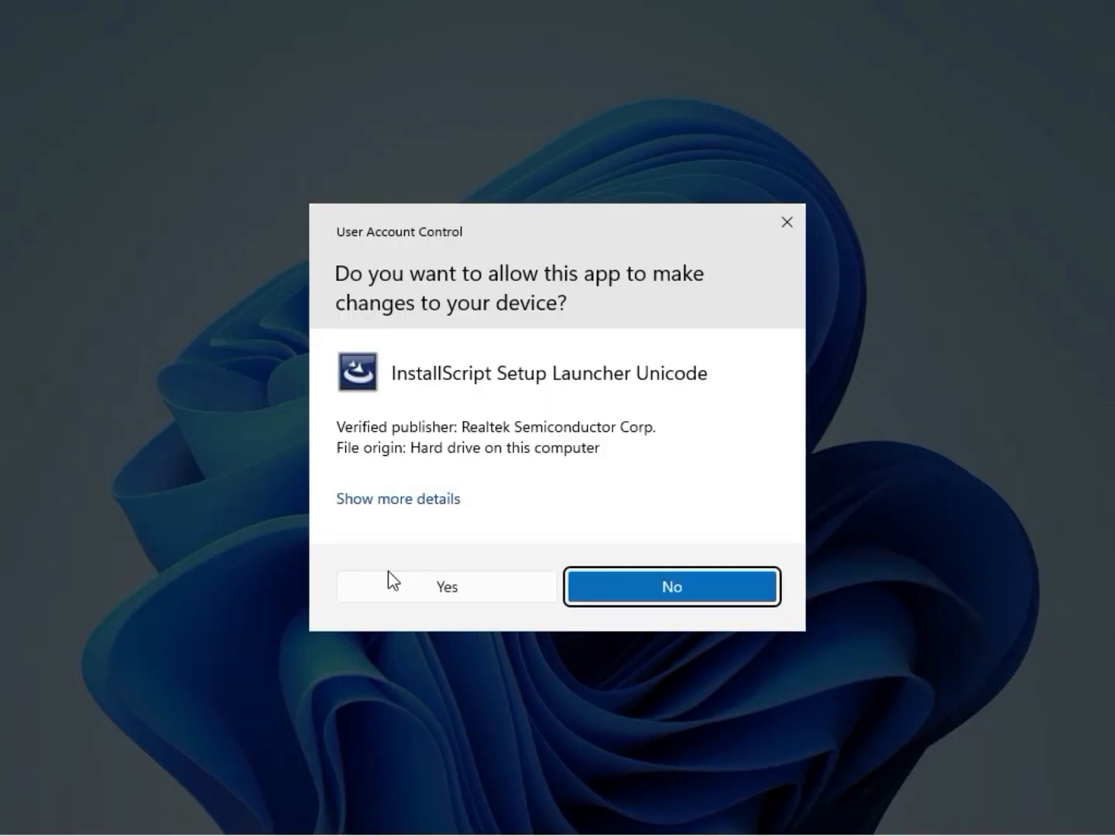
click(395, 580)
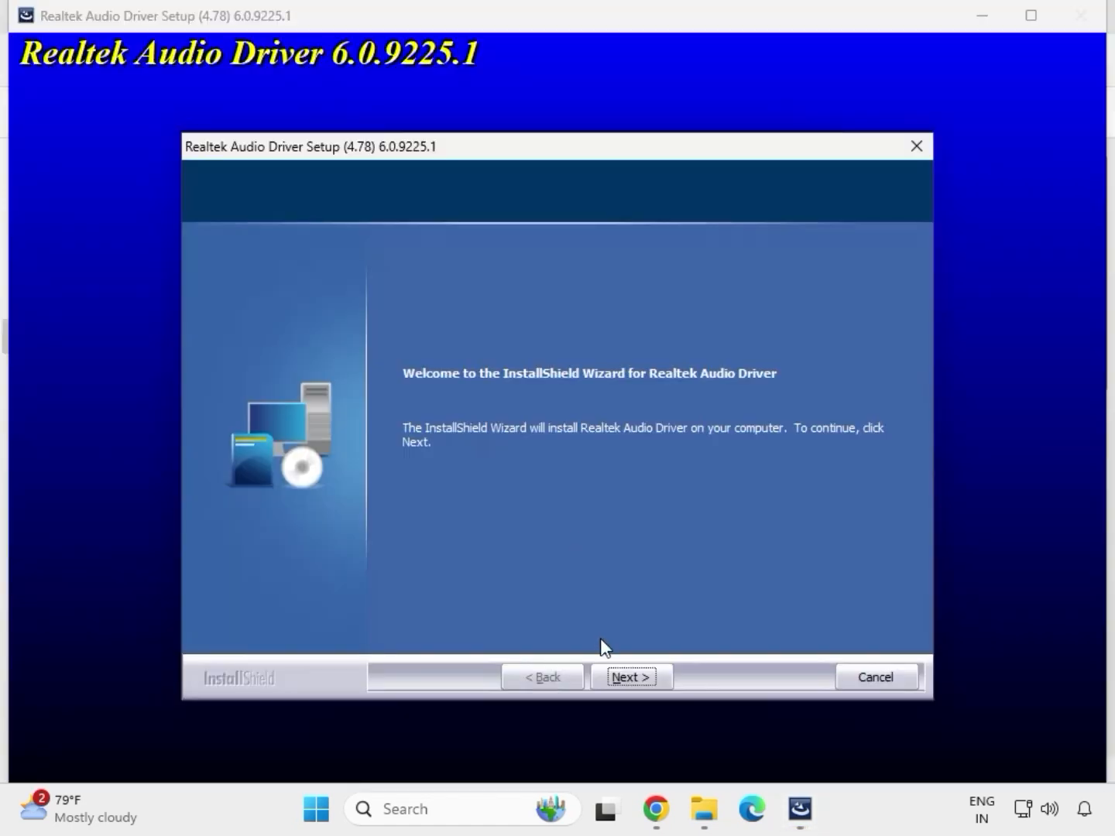
click(631, 675)
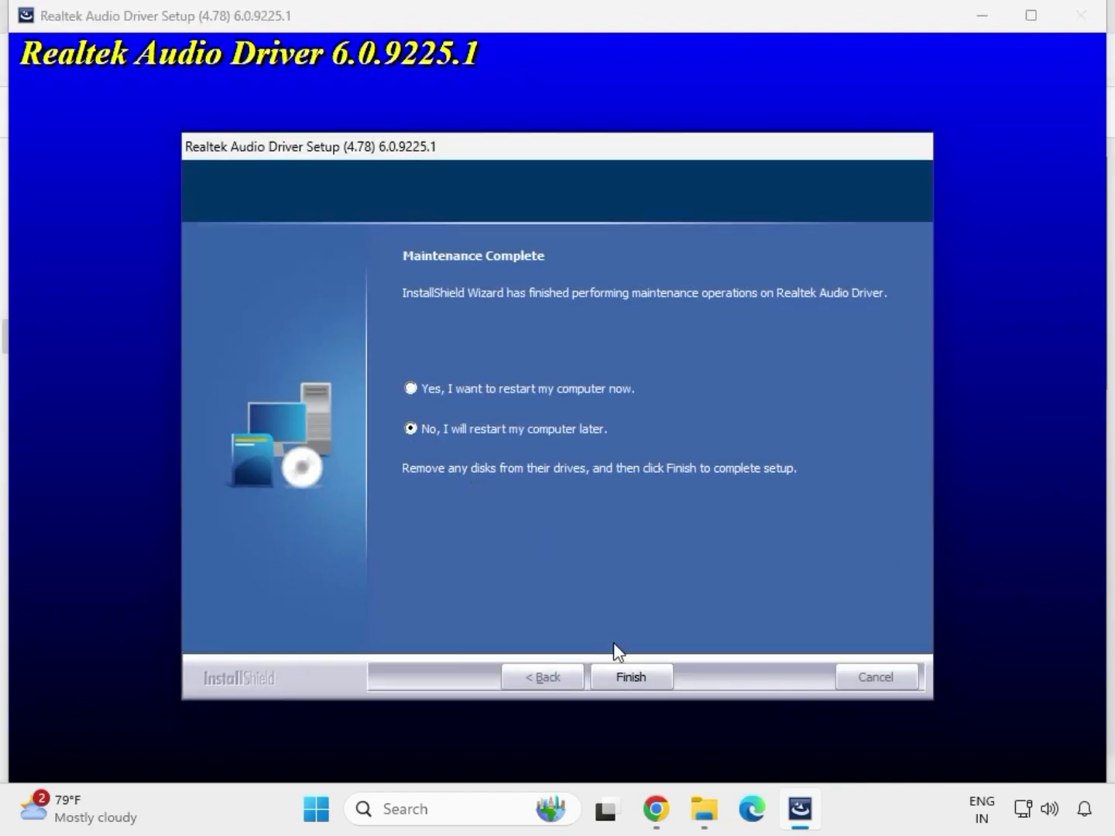
click(629, 677)
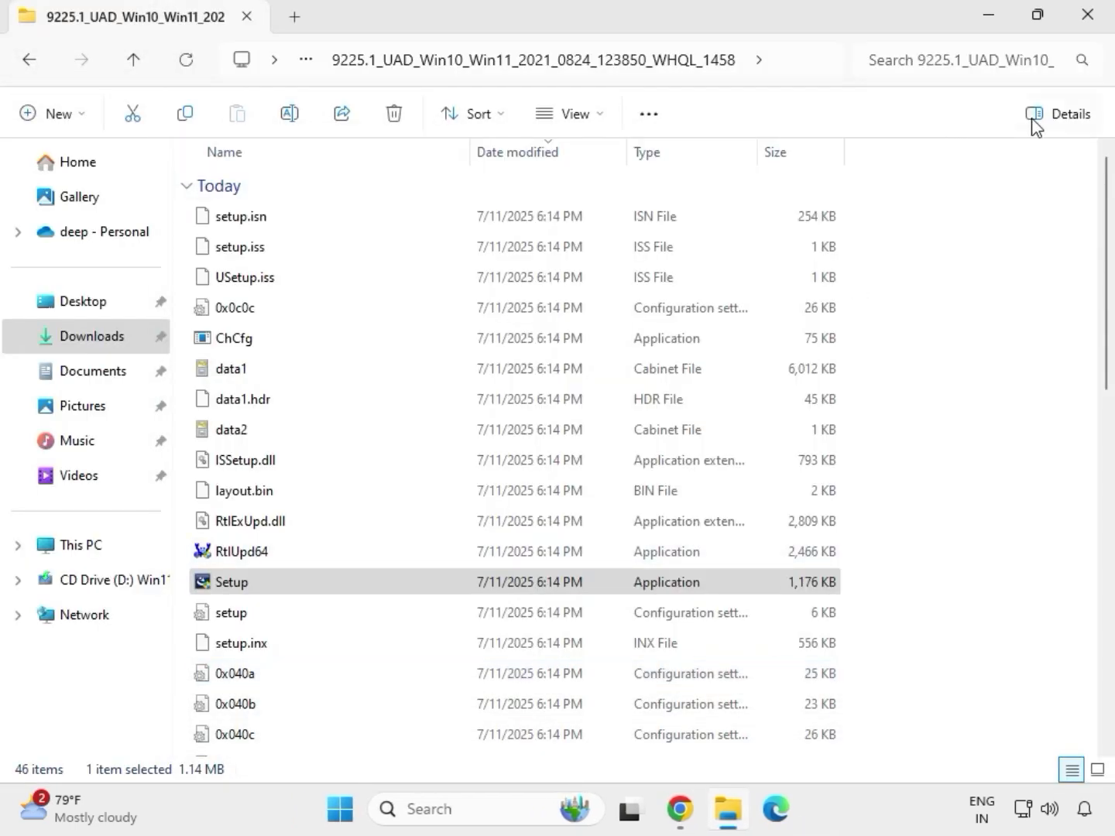